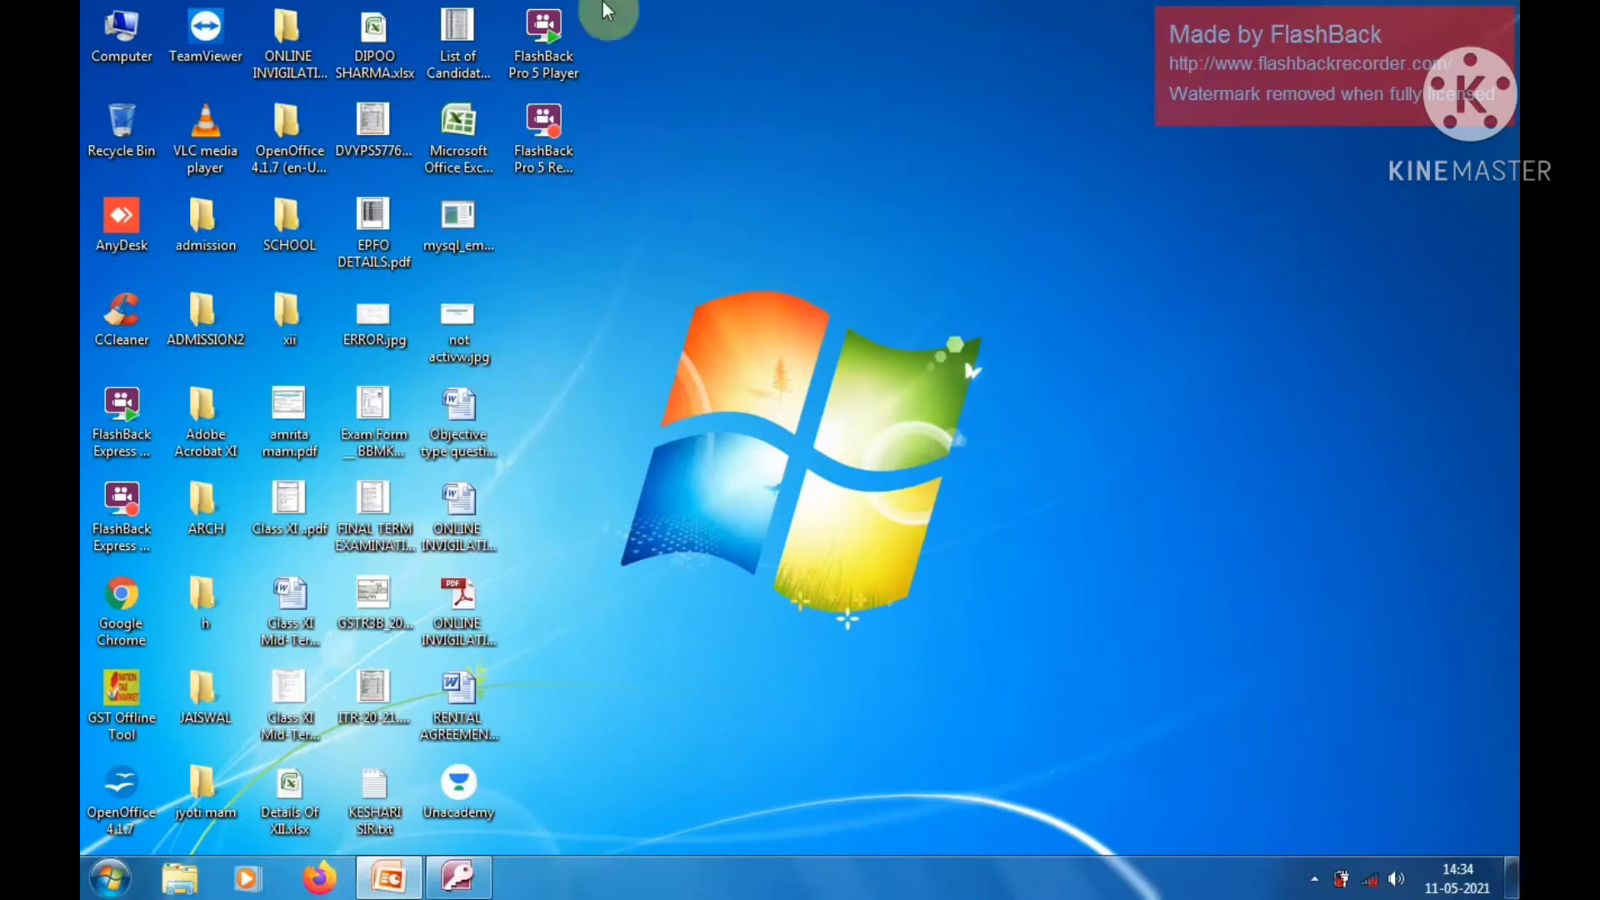
Step: Launch Microsoft Office Access 2007 from the Microsoft Office group of installed programs
{"action": "left_click", "coordinate": [110, 892]}
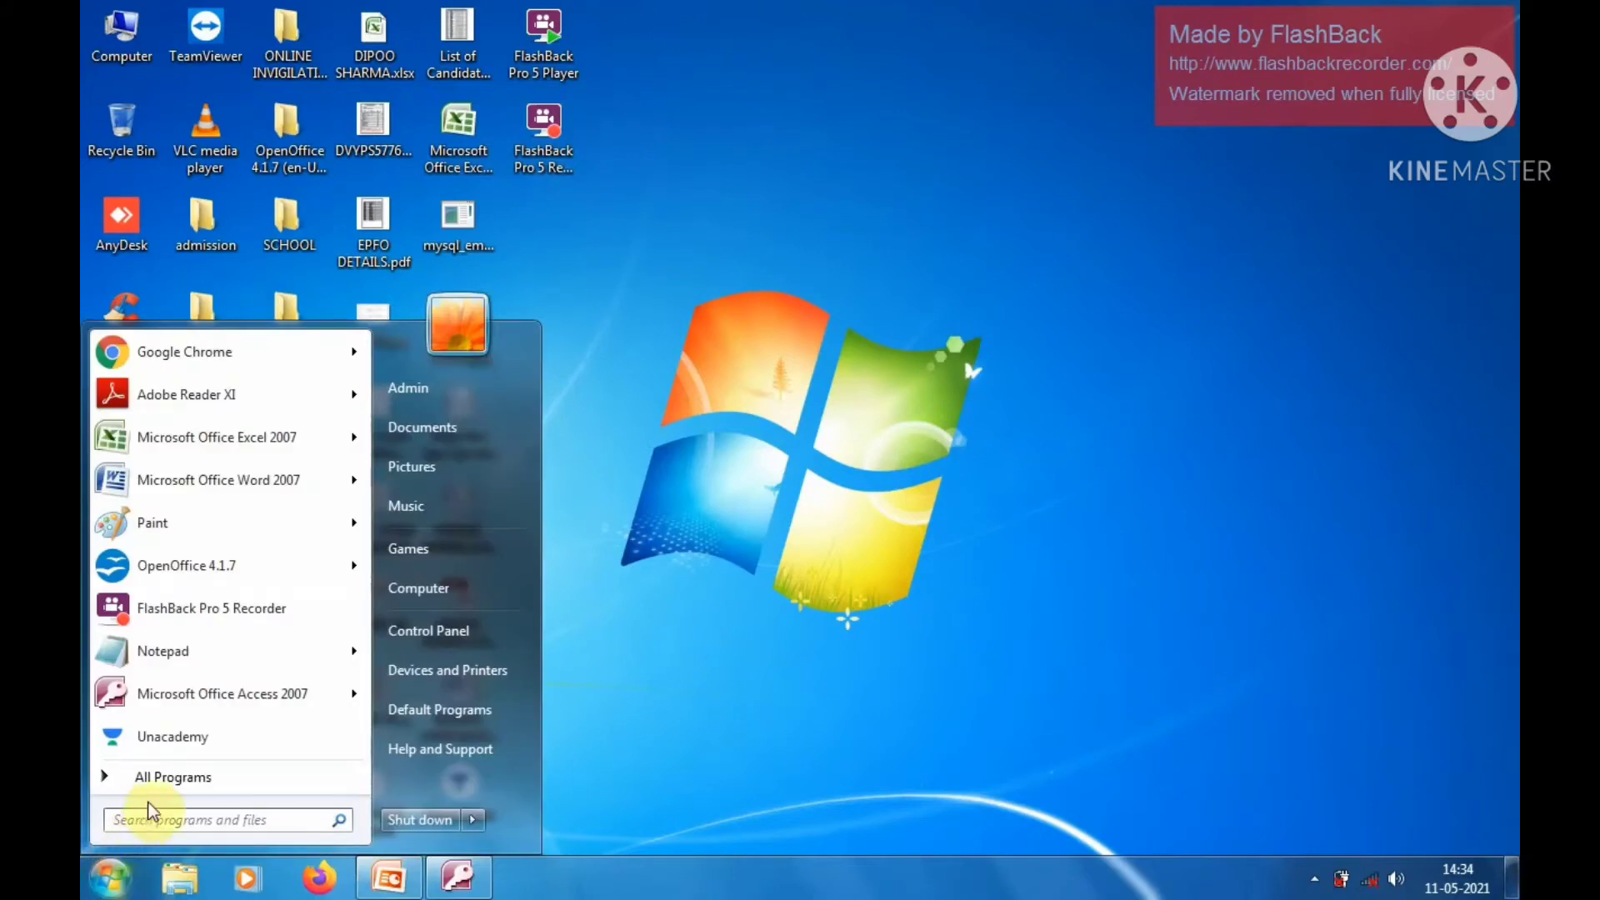
{"action": "left_click", "coordinate": [160, 776]}
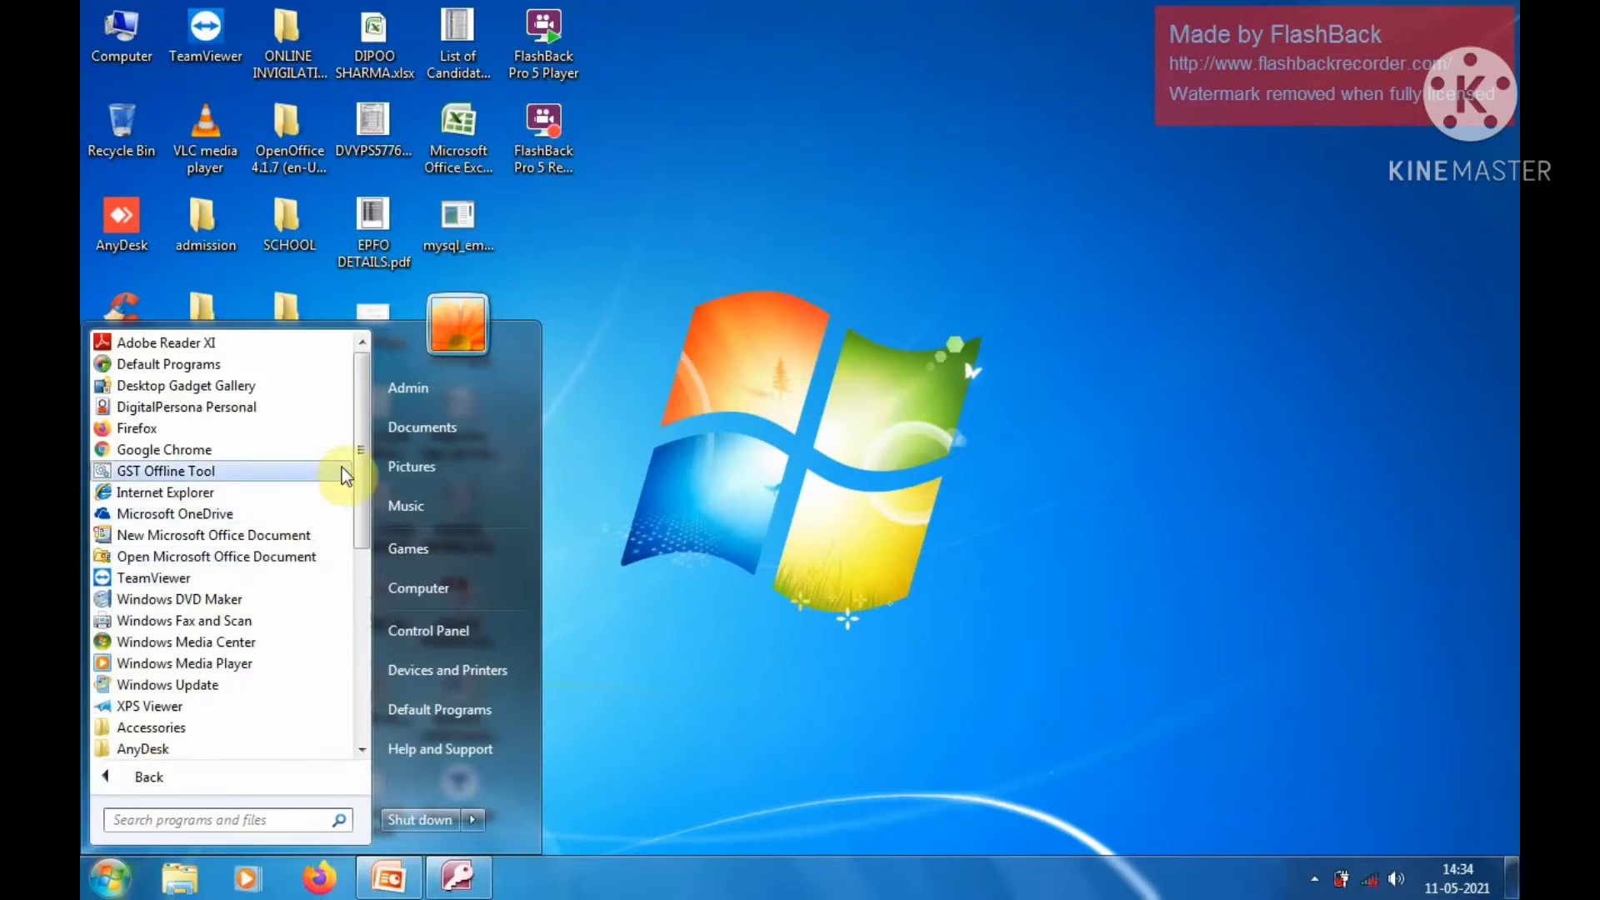
{"action": "scroll", "coordinate": [368, 463], "scroll_direction": "down", "scroll_amount": 2}
{"action": "scroll", "coordinate": [369, 461], "scroll_direction": "down", "scroll_amount": 2}
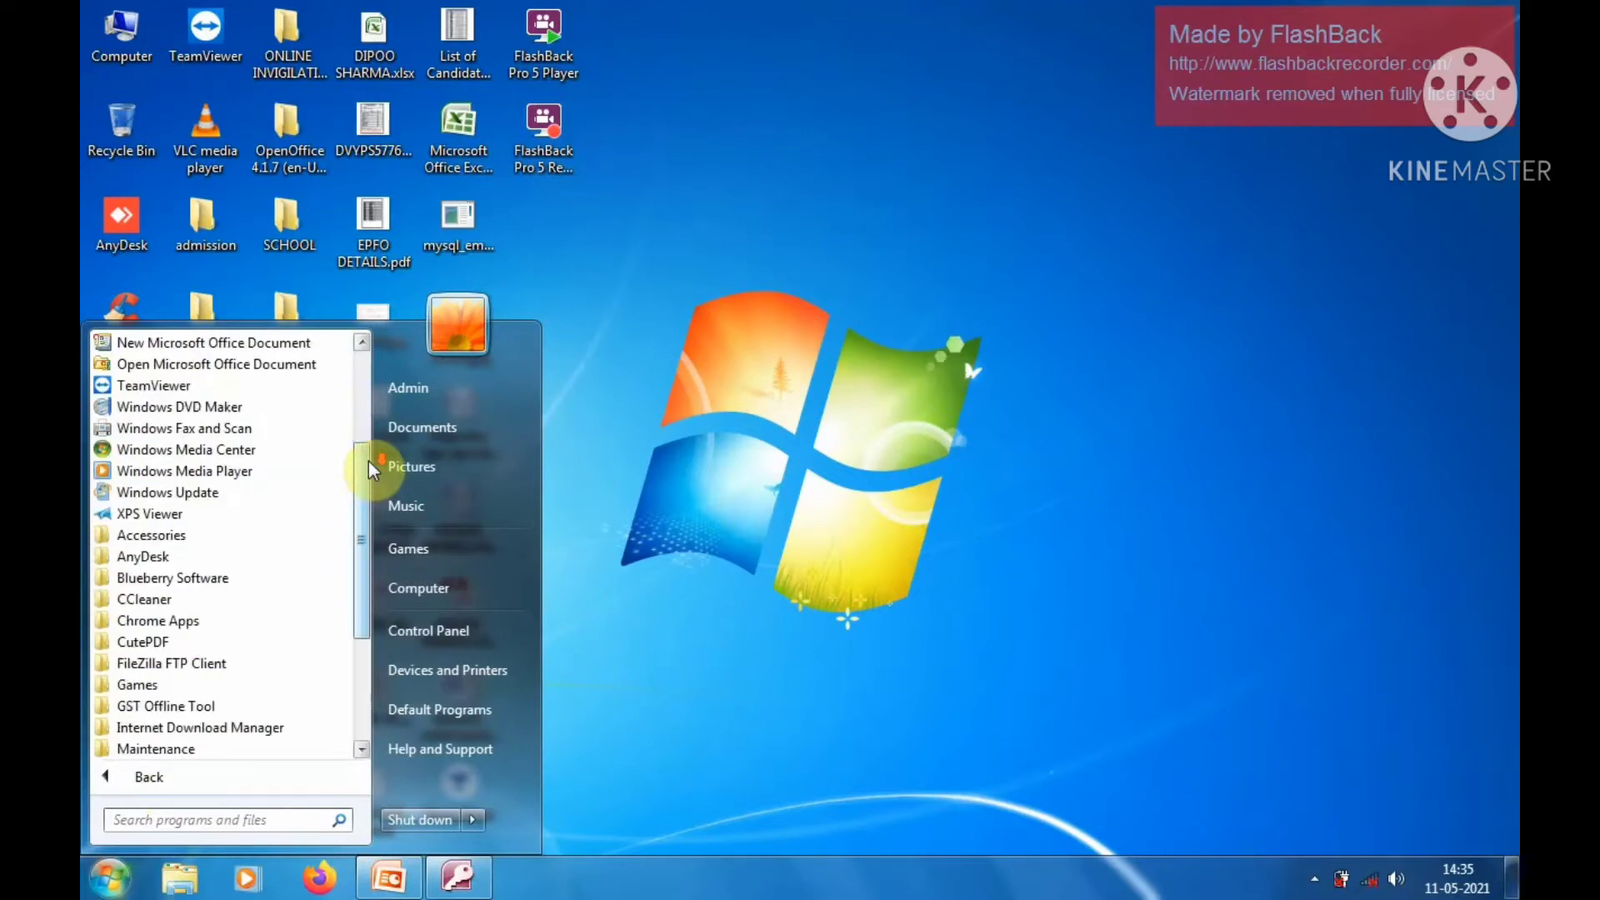
{"action": "scroll", "coordinate": [369, 462], "scroll_direction": "down", "scroll_amount": 1}
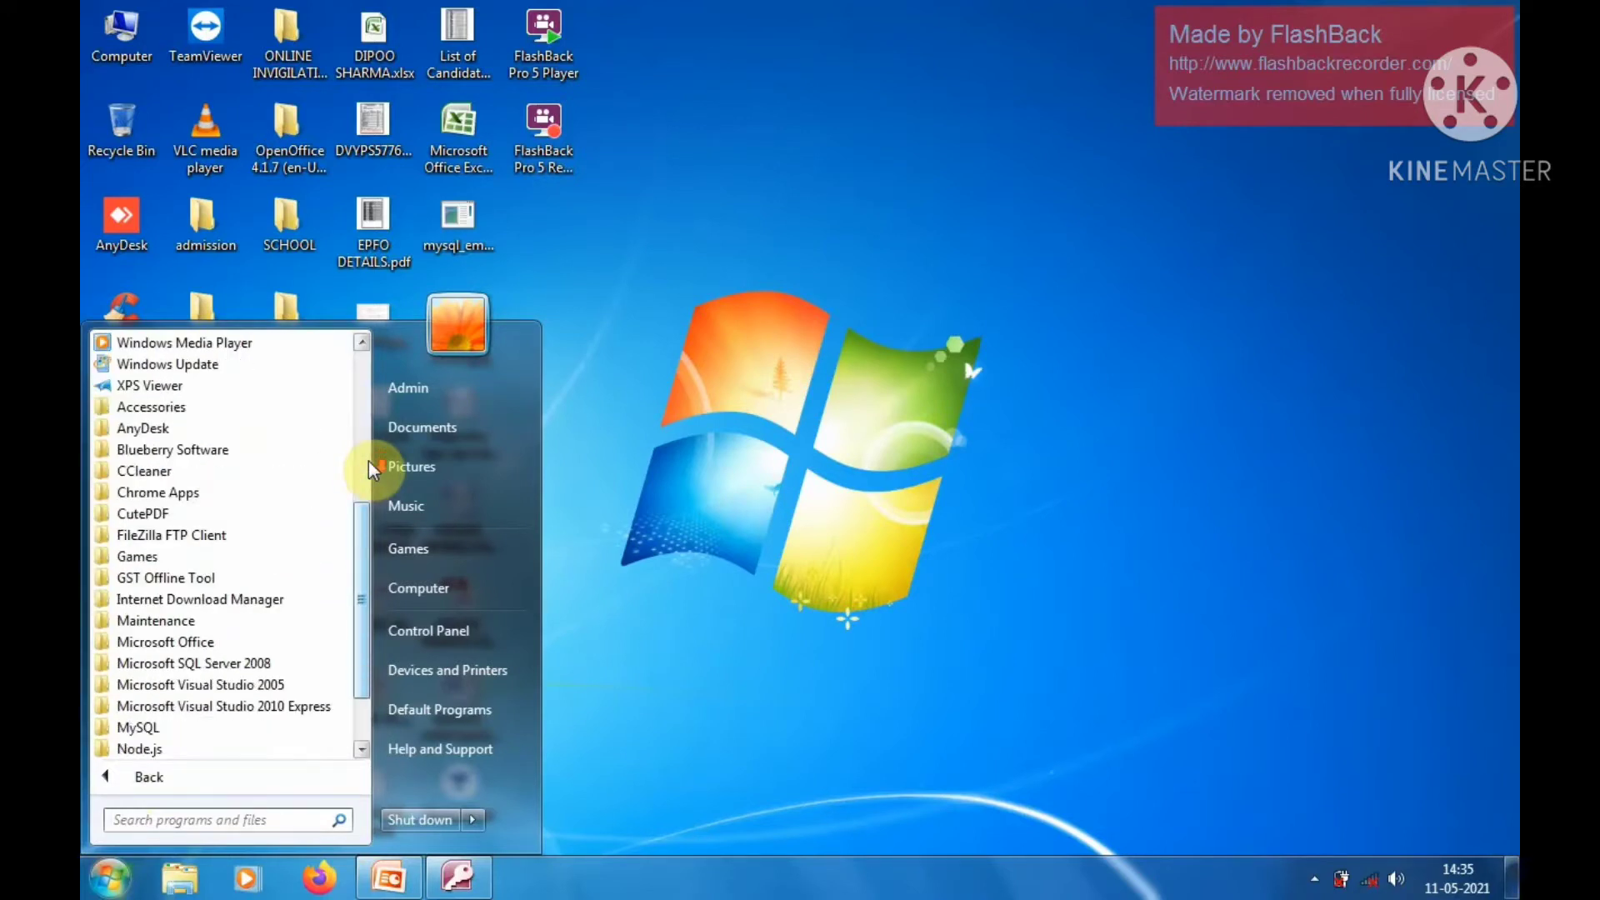
{"action": "left_click", "coordinate": [190, 643]}
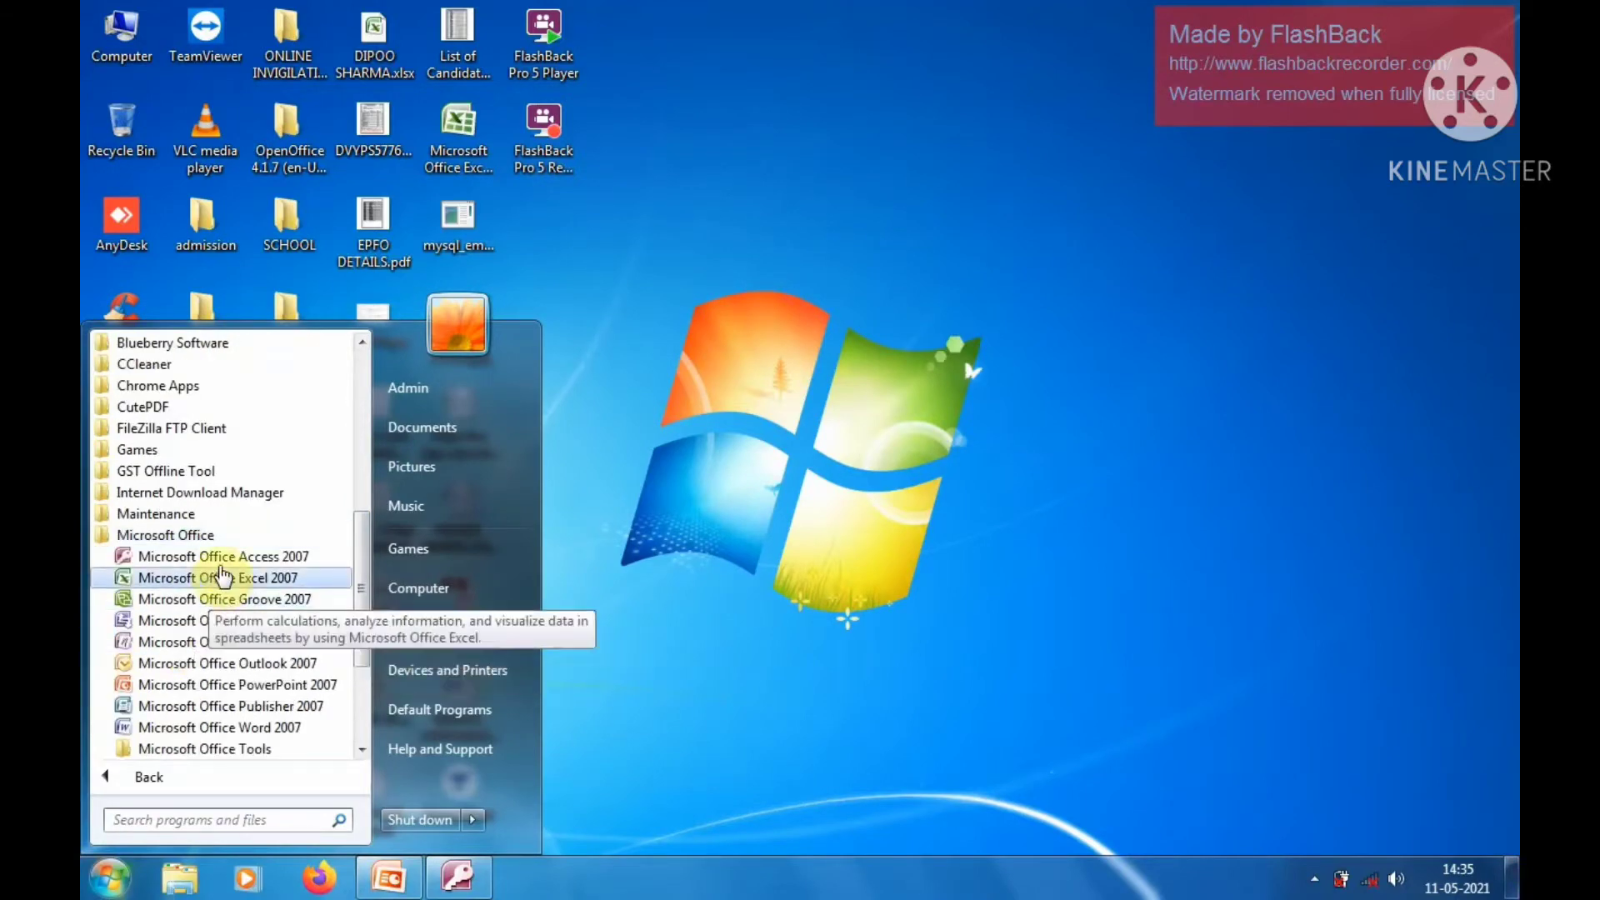
{"action": "left_click", "coordinate": [225, 558]}
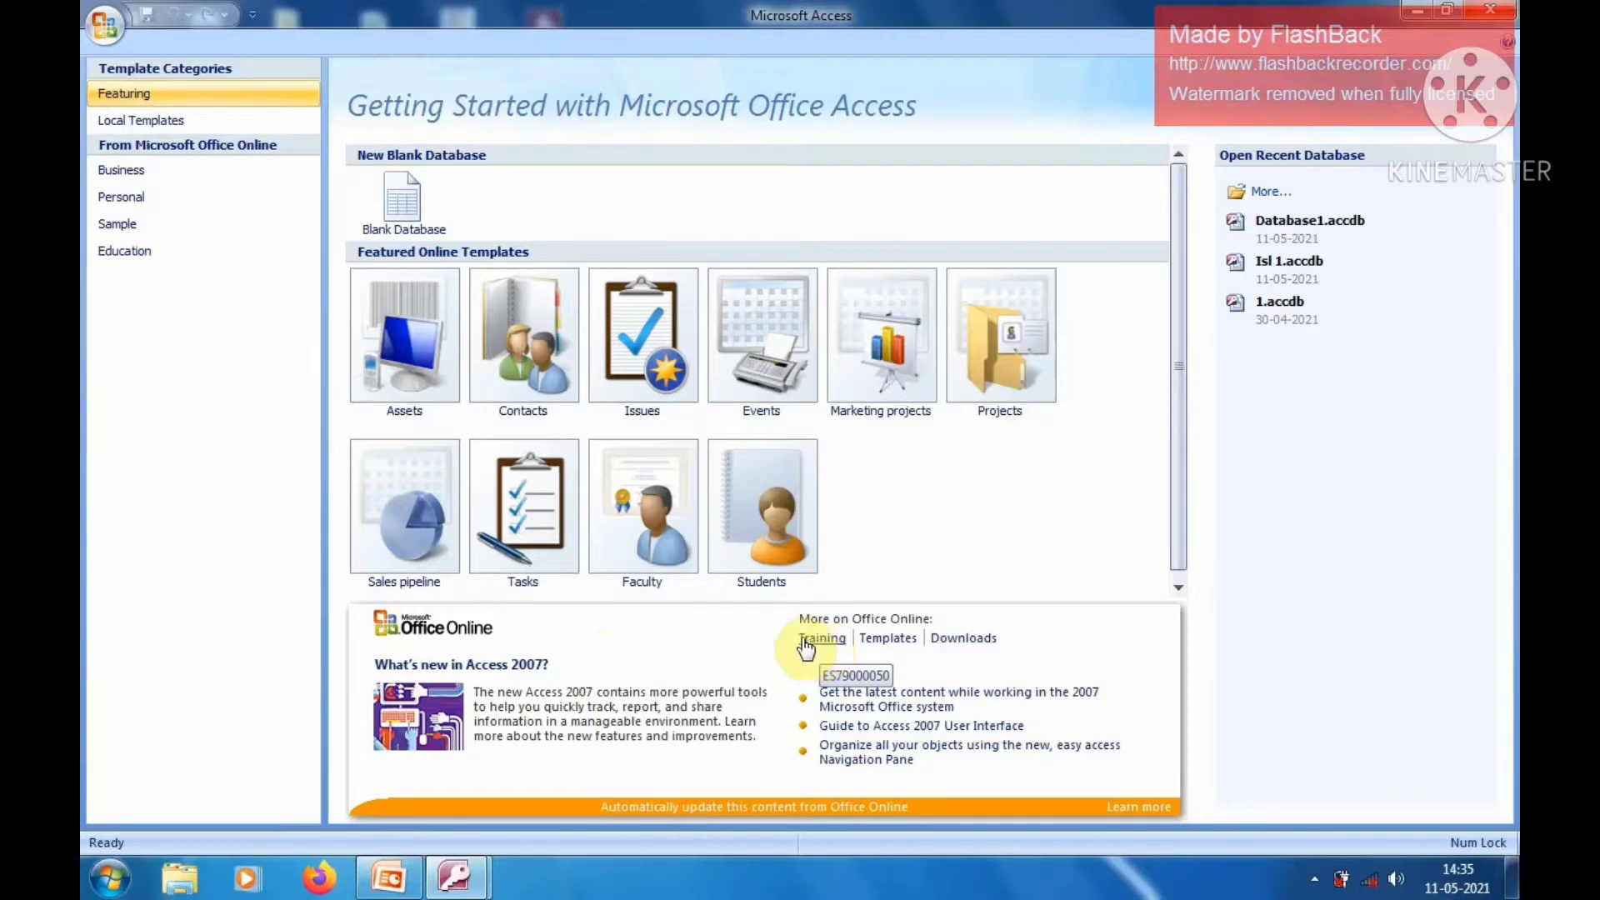
{"action": "left_click", "coordinate": [208, 200]}
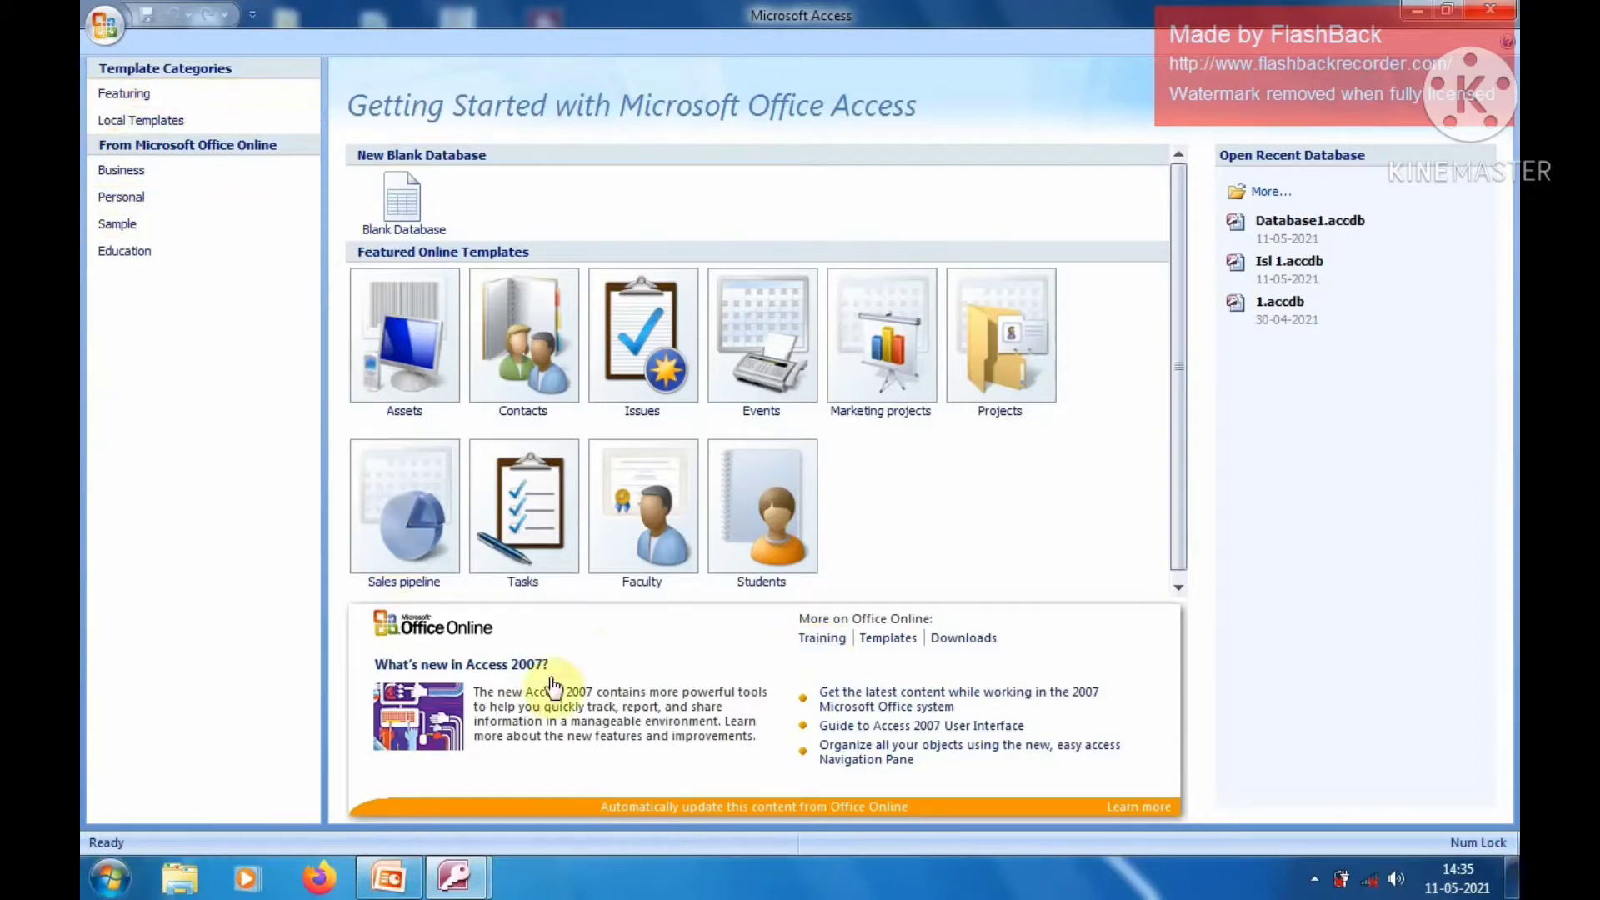
{"action": "left_click", "coordinate": [416, 213]}
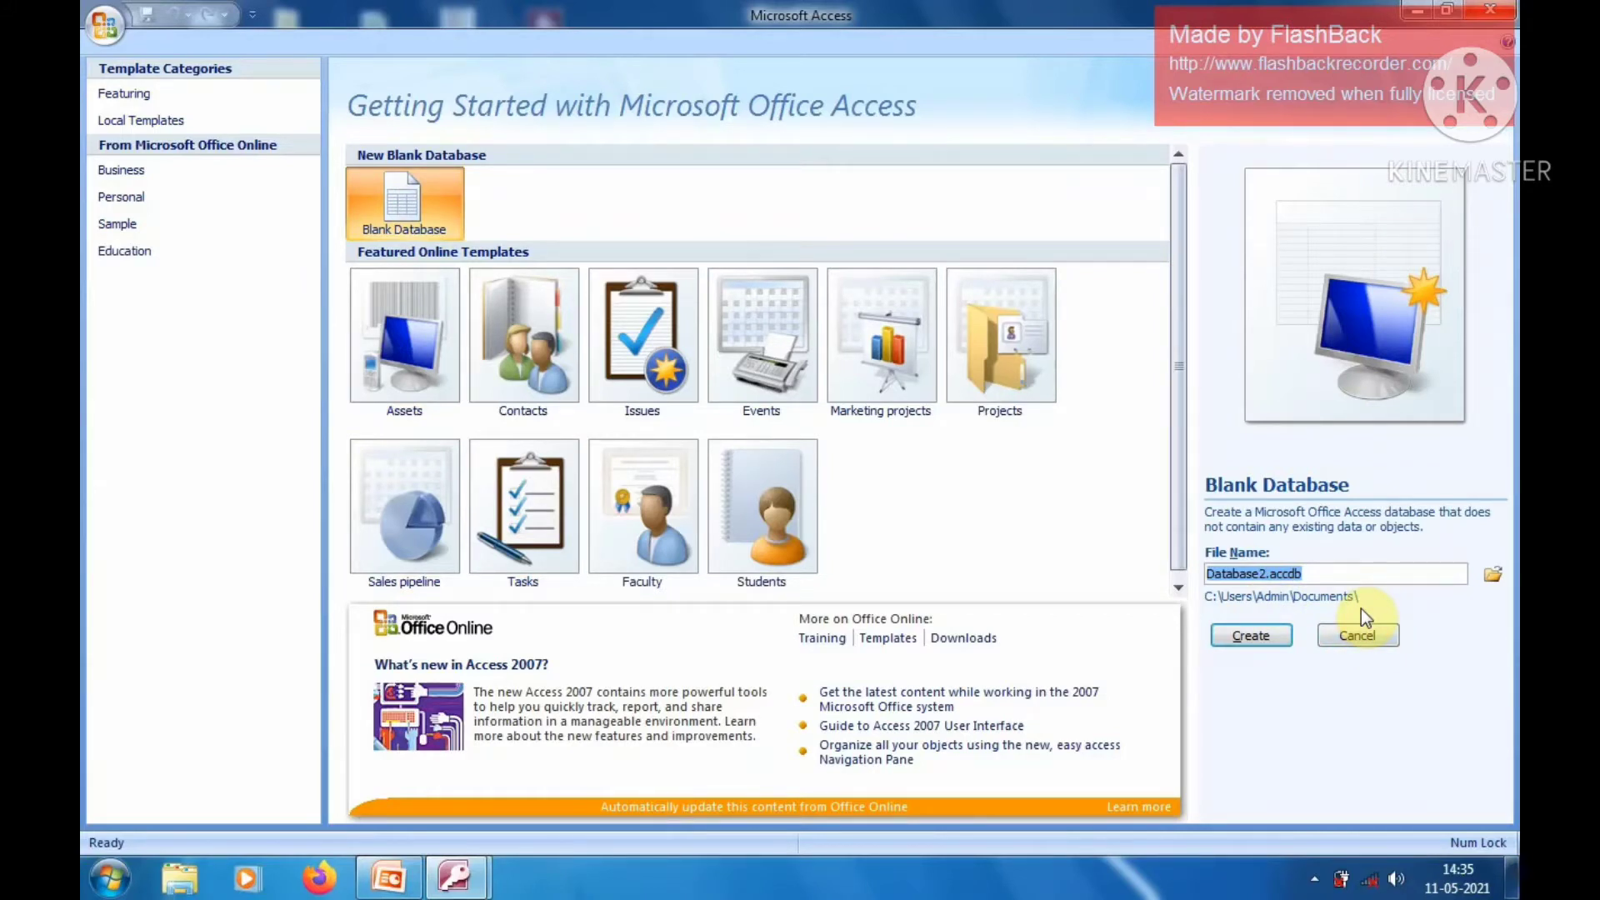
{"action": "left_click", "coordinate": [1351, 638]}
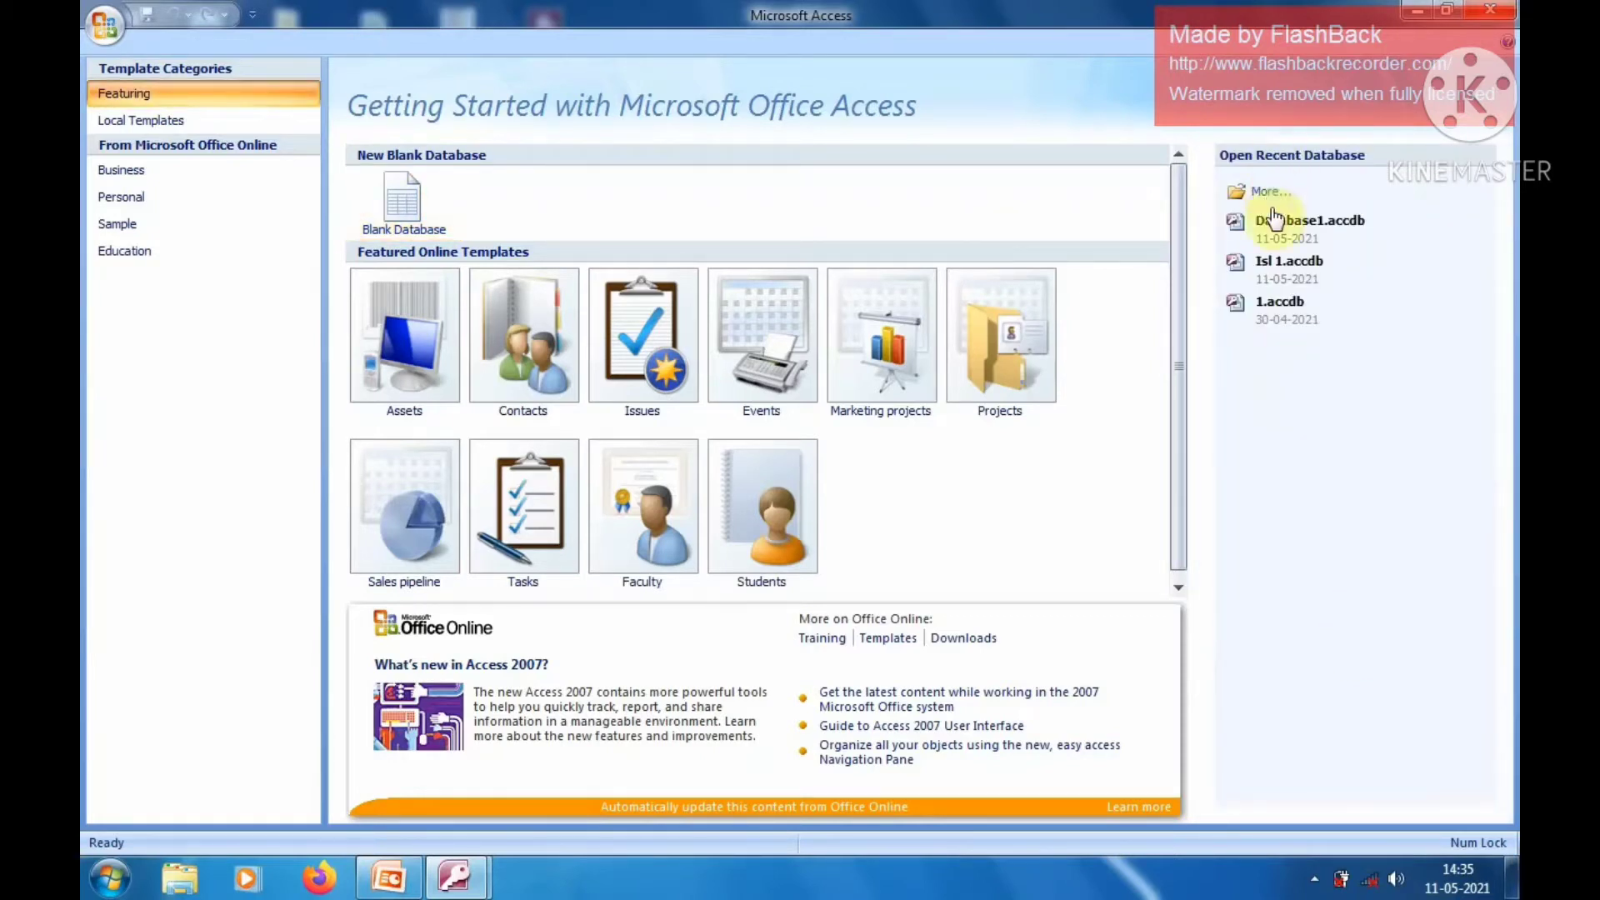
Step: Open the recent database Isl 1.accdb, dismiss its security warning and open table 01
{"action": "left_click", "coordinate": [1281, 280]}
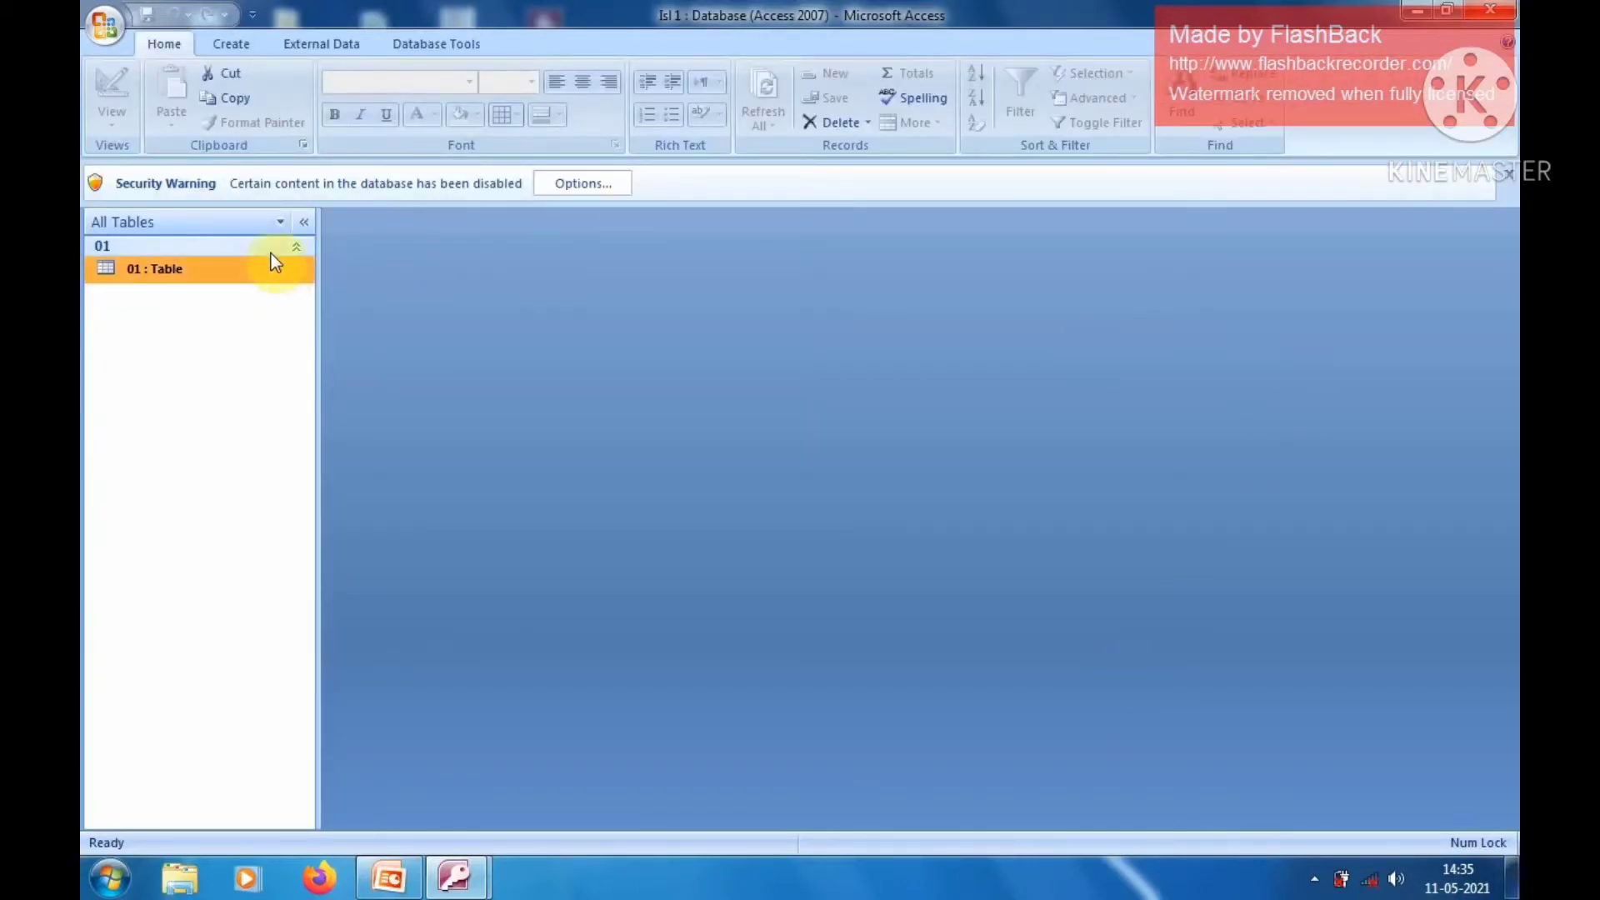
{"action": "left_click", "coordinate": [1509, 174]}
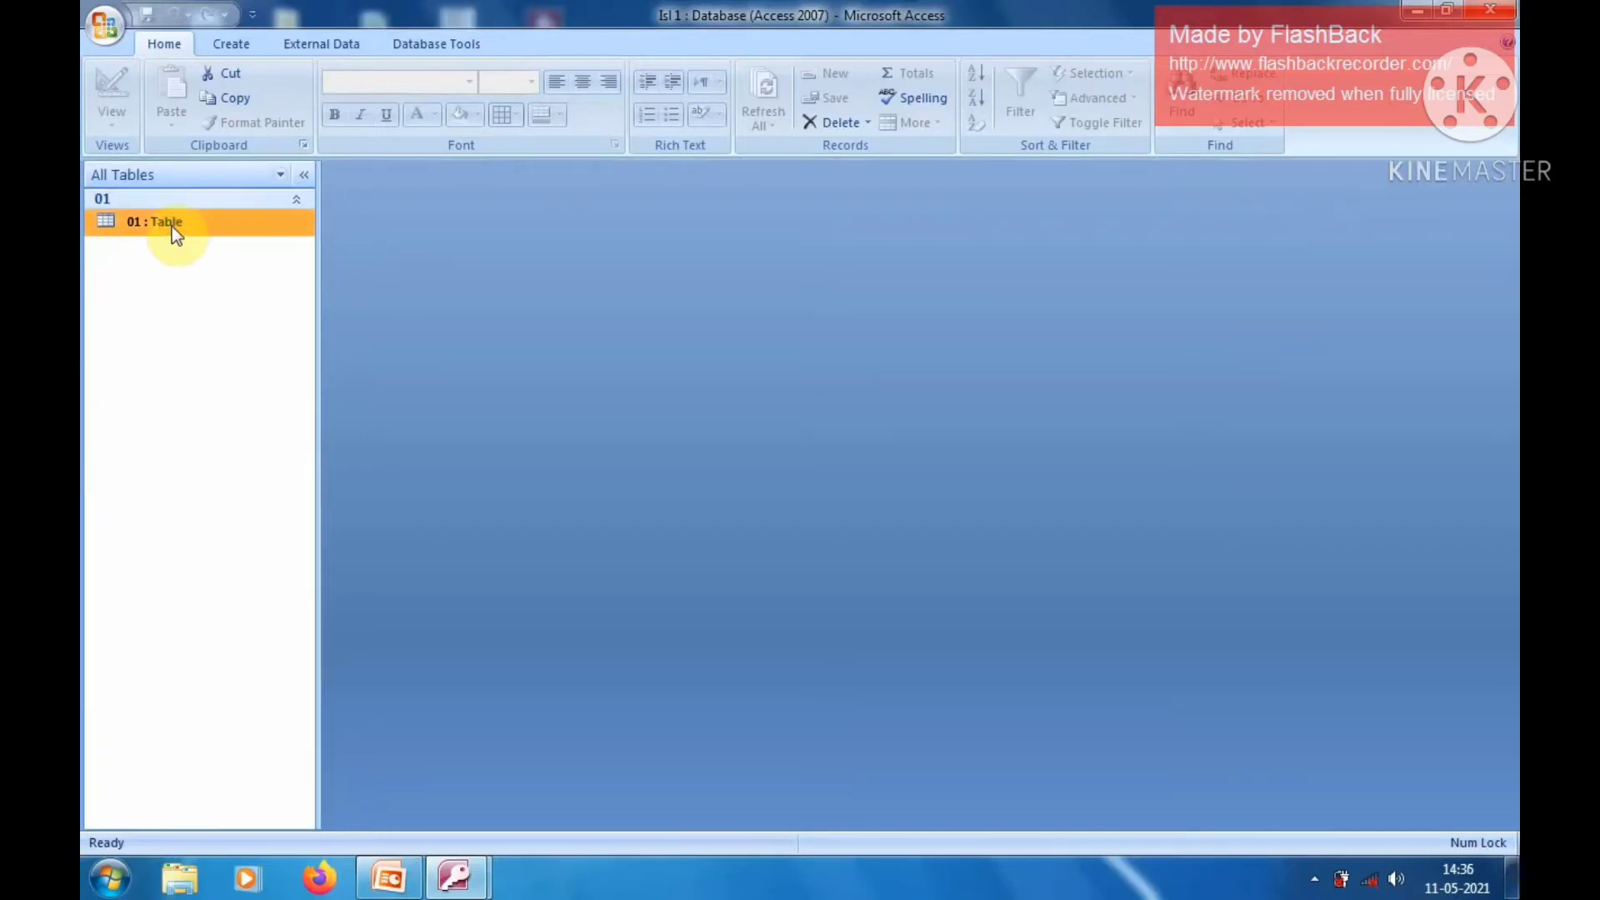
{"action": "right_click", "coordinate": [192, 219]}
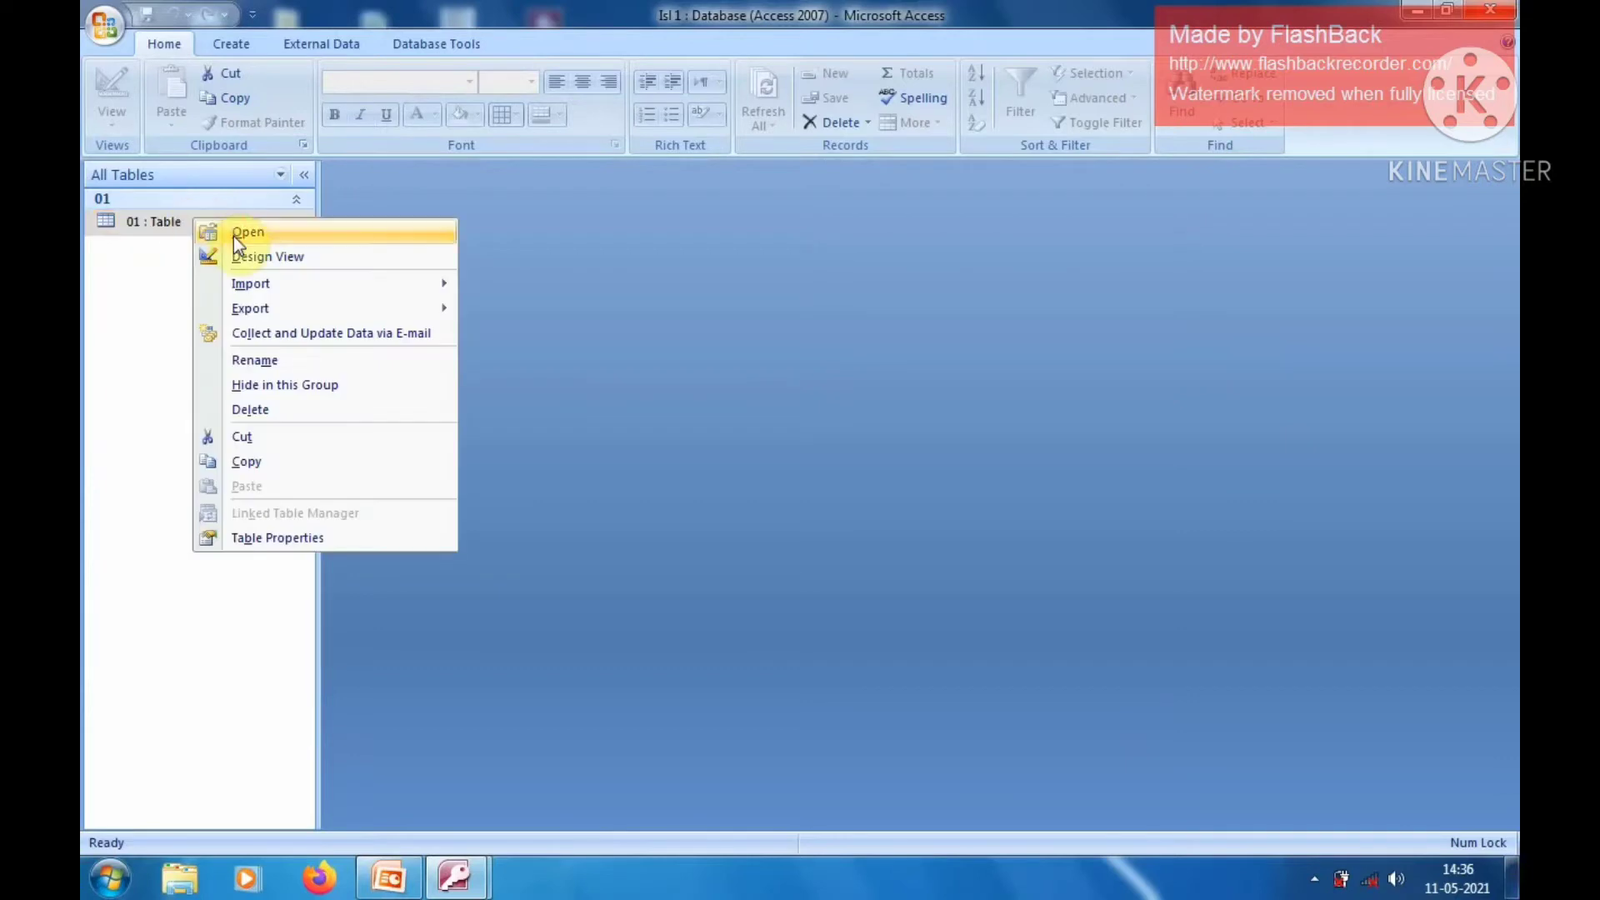
{"action": "left_click", "coordinate": [233, 233]}
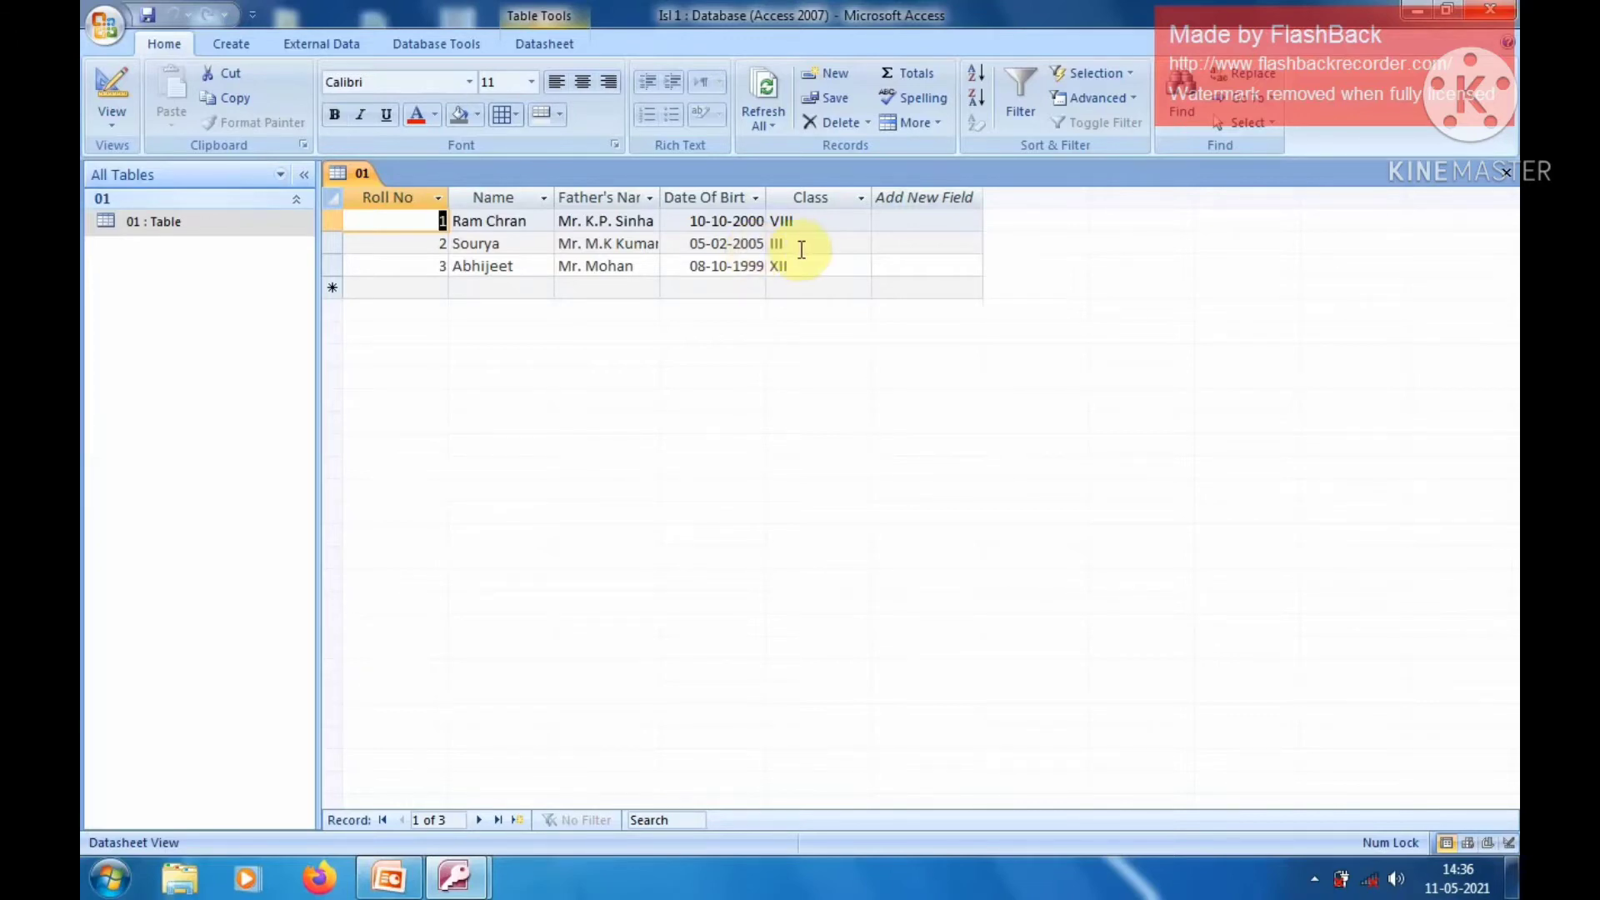
Step: Try to delete the Class field from table 01 in Datasheet View
{"action": "left_click", "coordinate": [803, 225]}
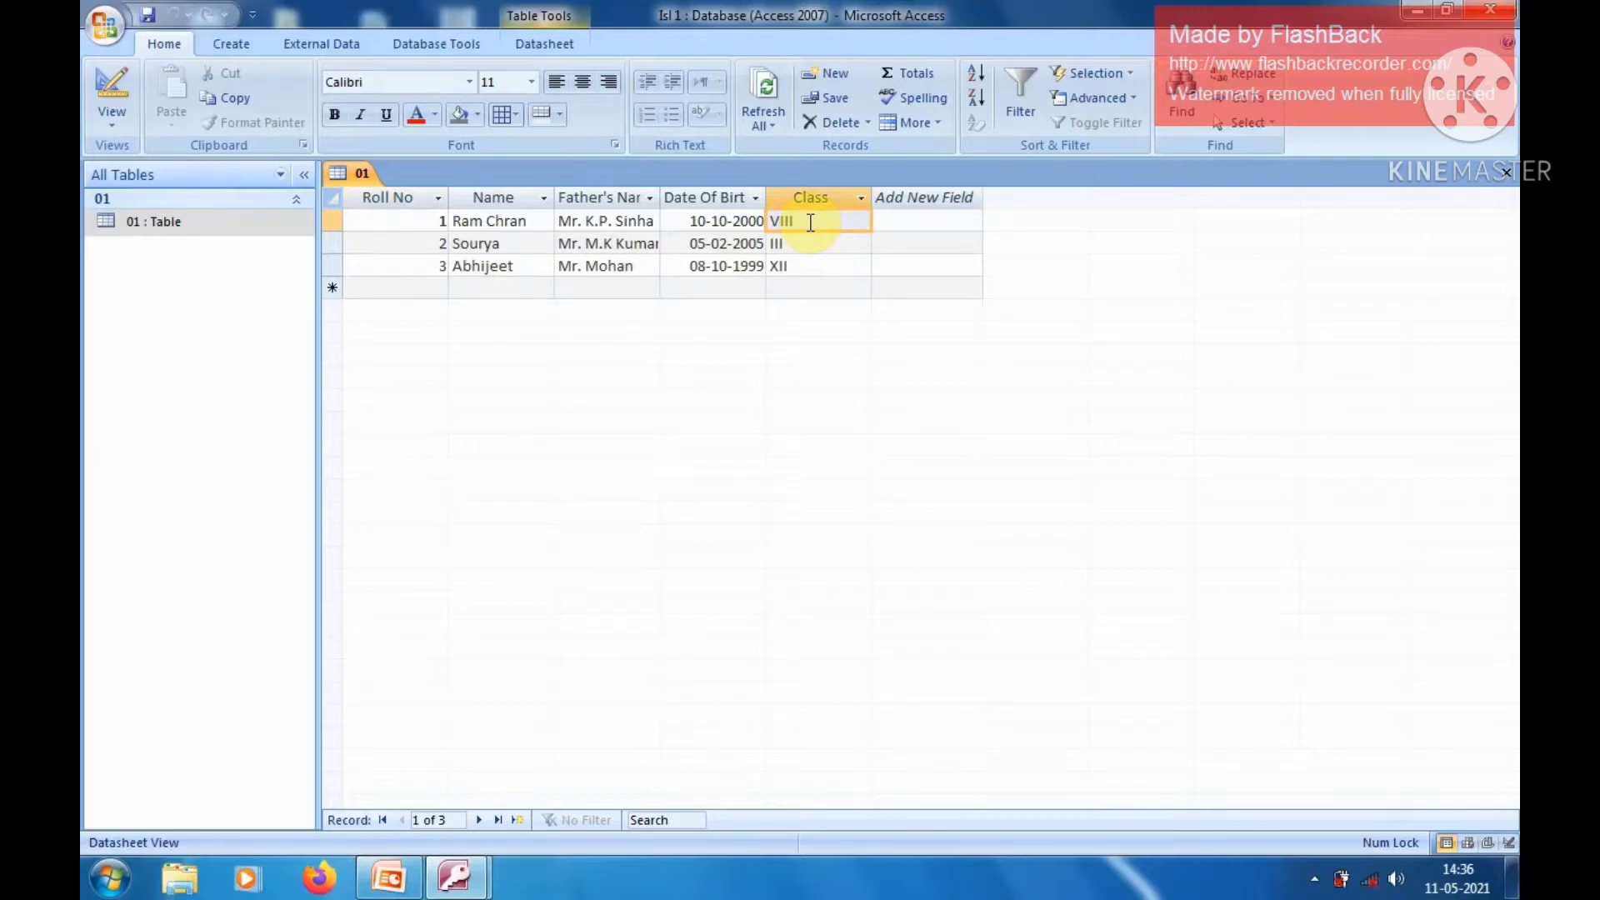
{"action": "left_click", "coordinate": [133, 120]}
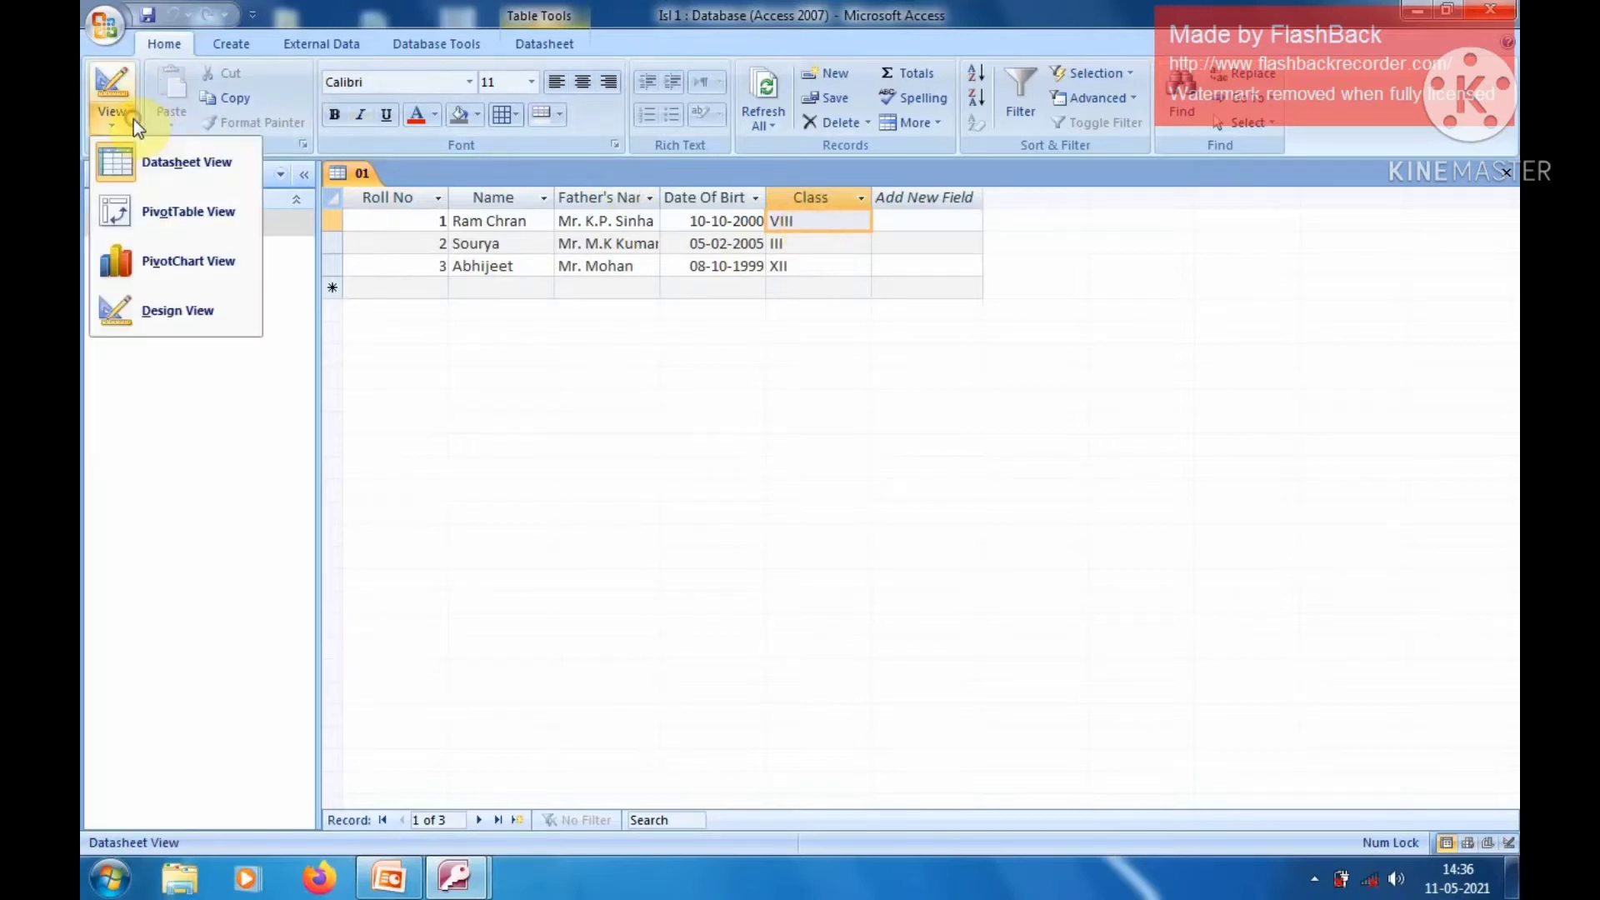
{"action": "left_click", "coordinate": [162, 164]}
{"action": "left_click", "coordinate": [545, 49]}
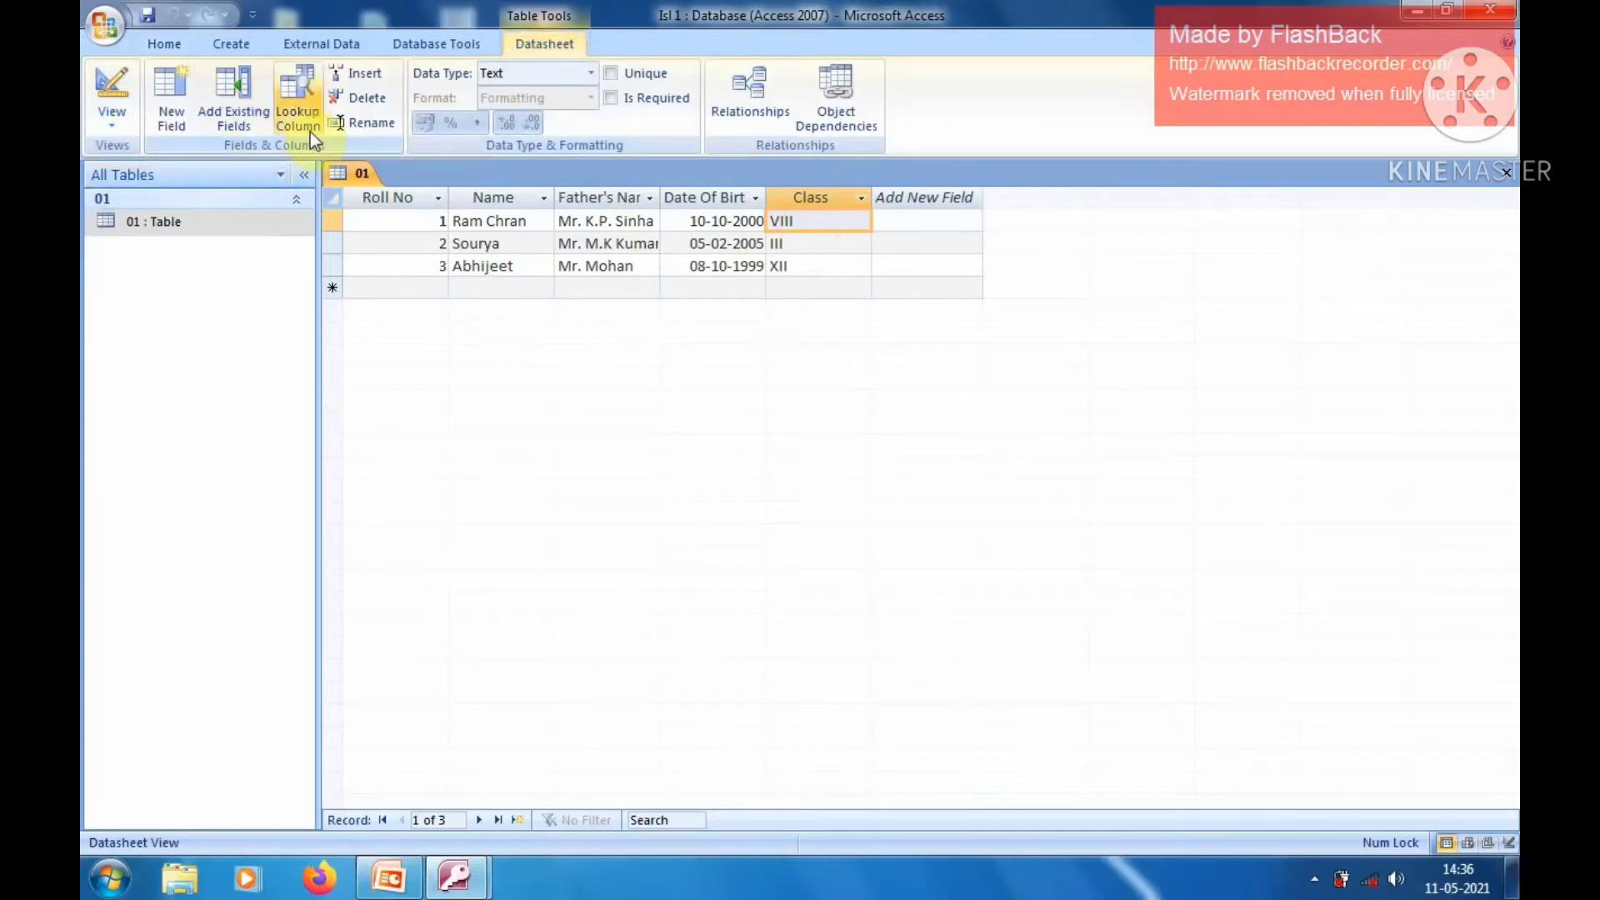
{"action": "left_click", "coordinate": [373, 94]}
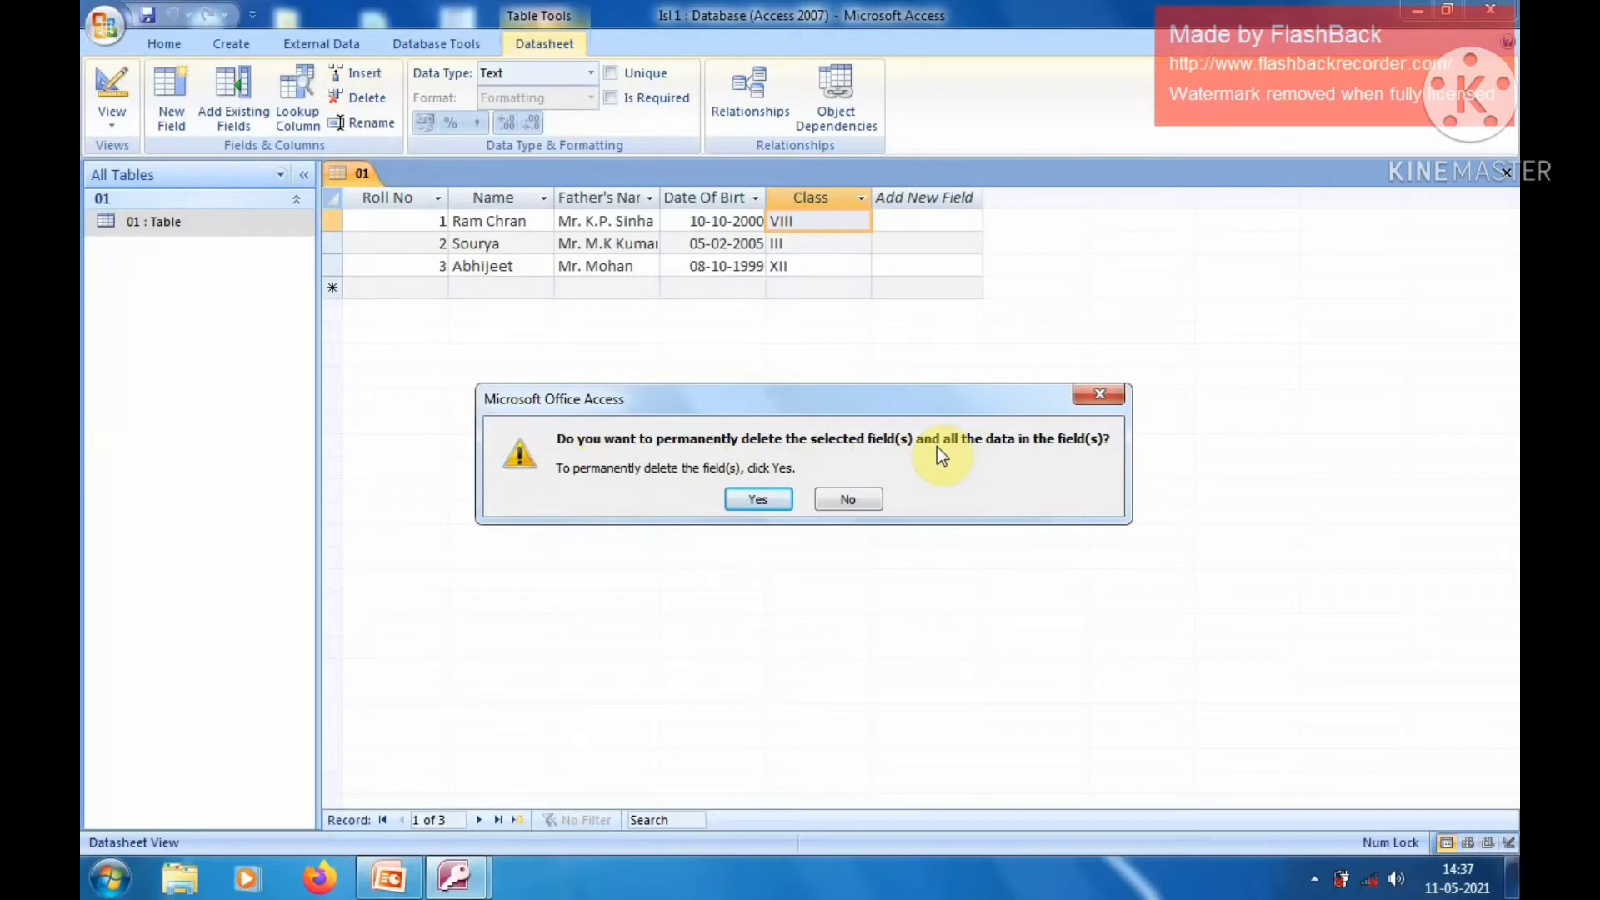
{"action": "left_click", "coordinate": [879, 500]}
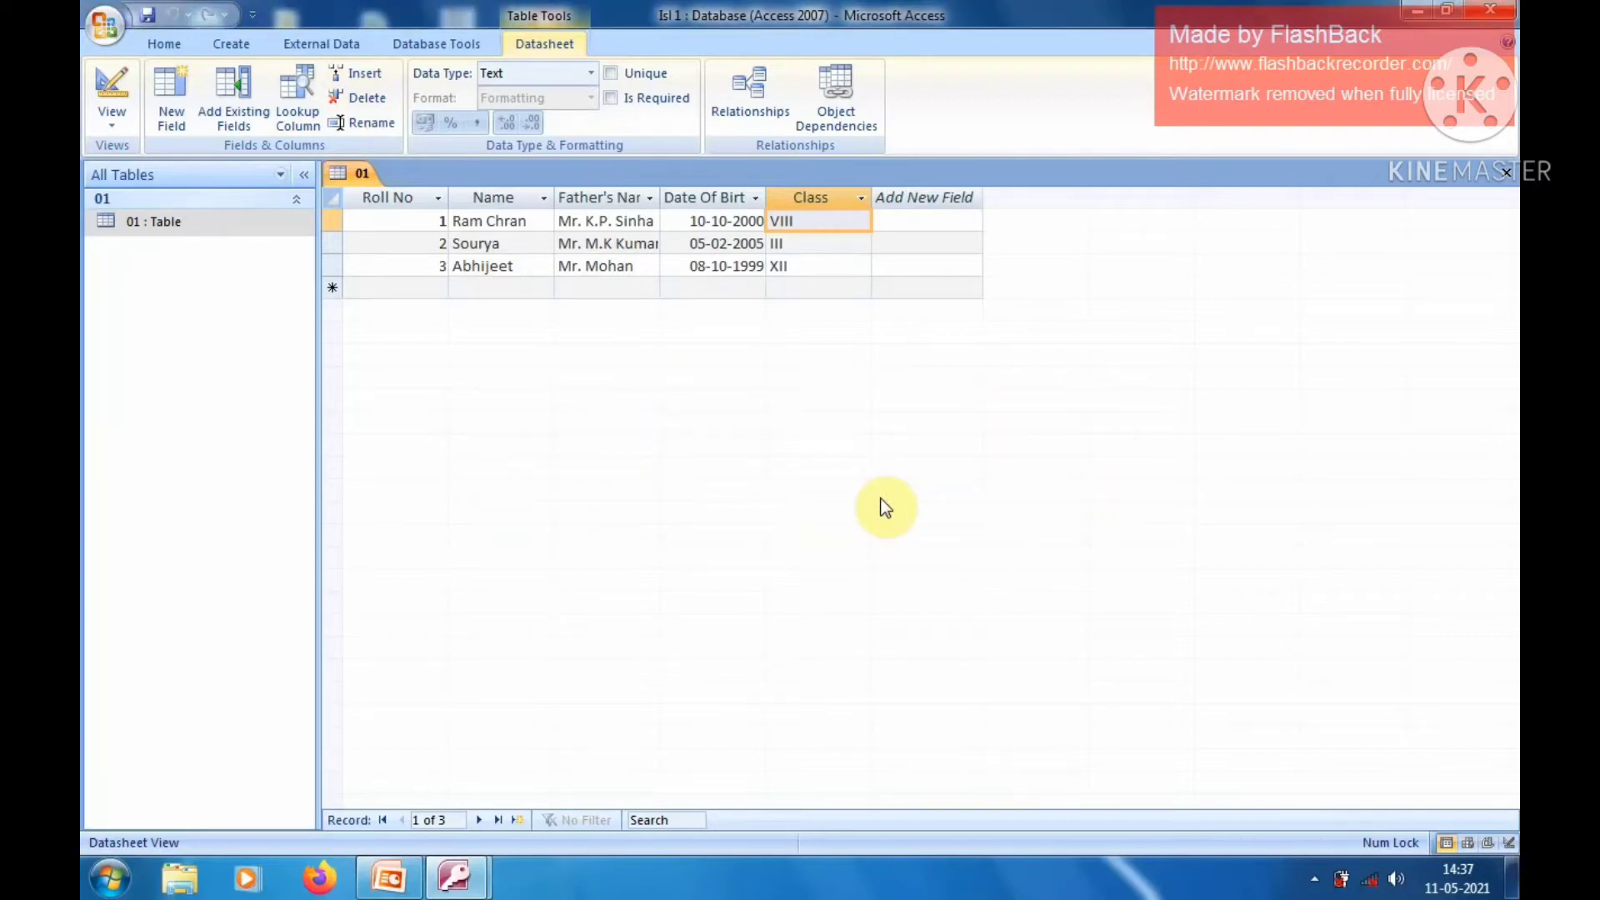
Step: Insert a new field before the Class column and permanently delete that inserted field
{"action": "left_click", "coordinate": [367, 73]}
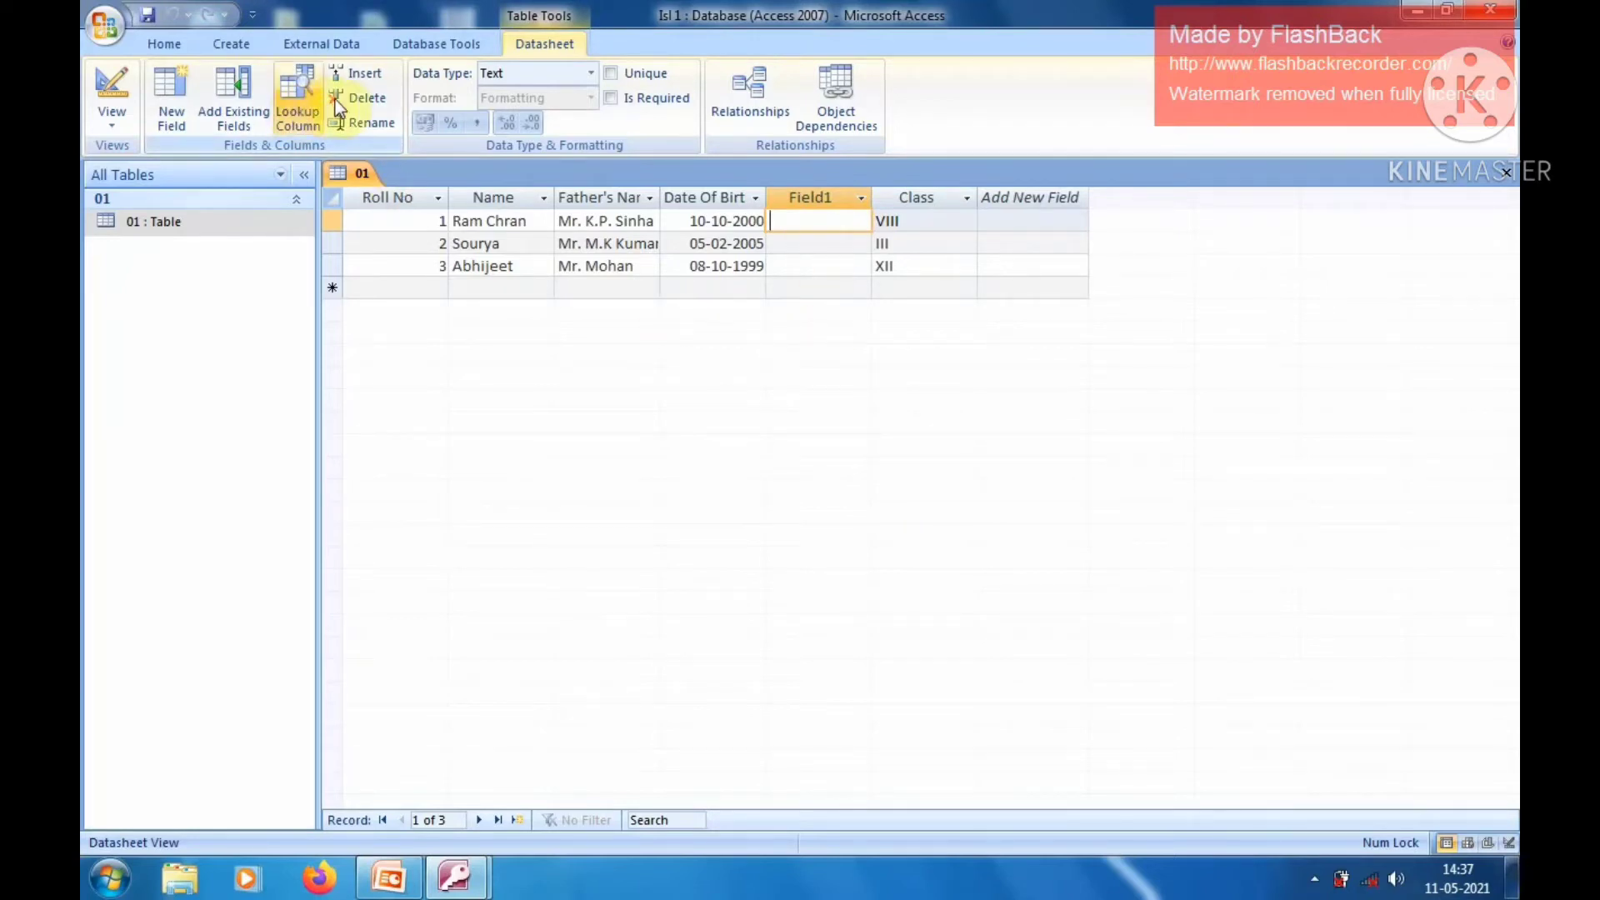
{"action": "left_click", "coordinate": [385, 96]}
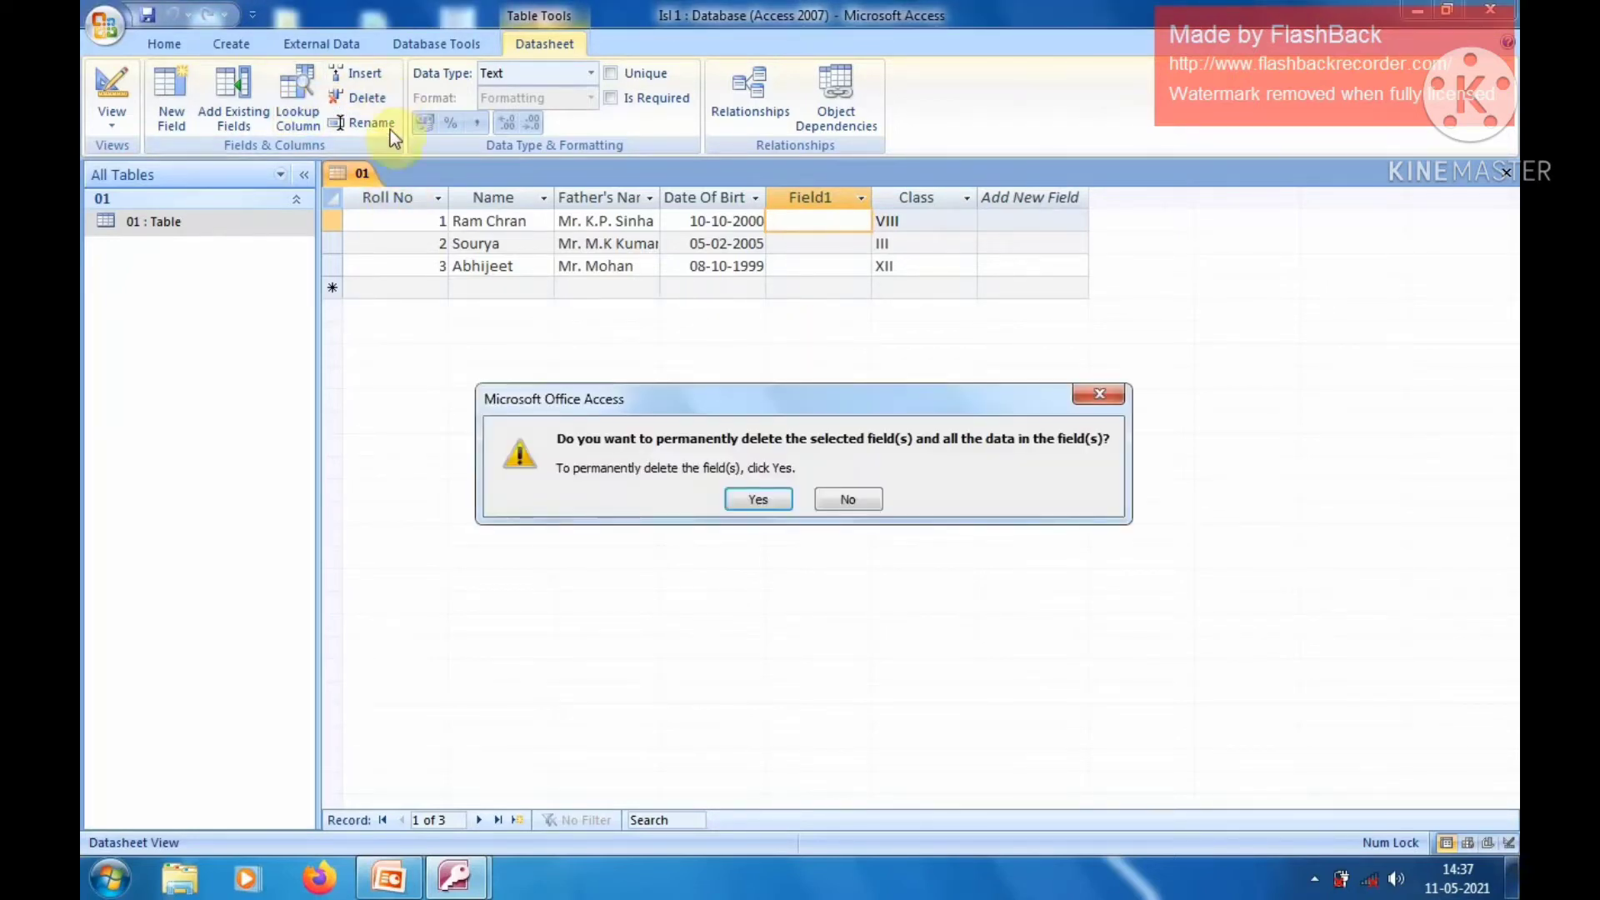
{"action": "left_click", "coordinate": [743, 499]}
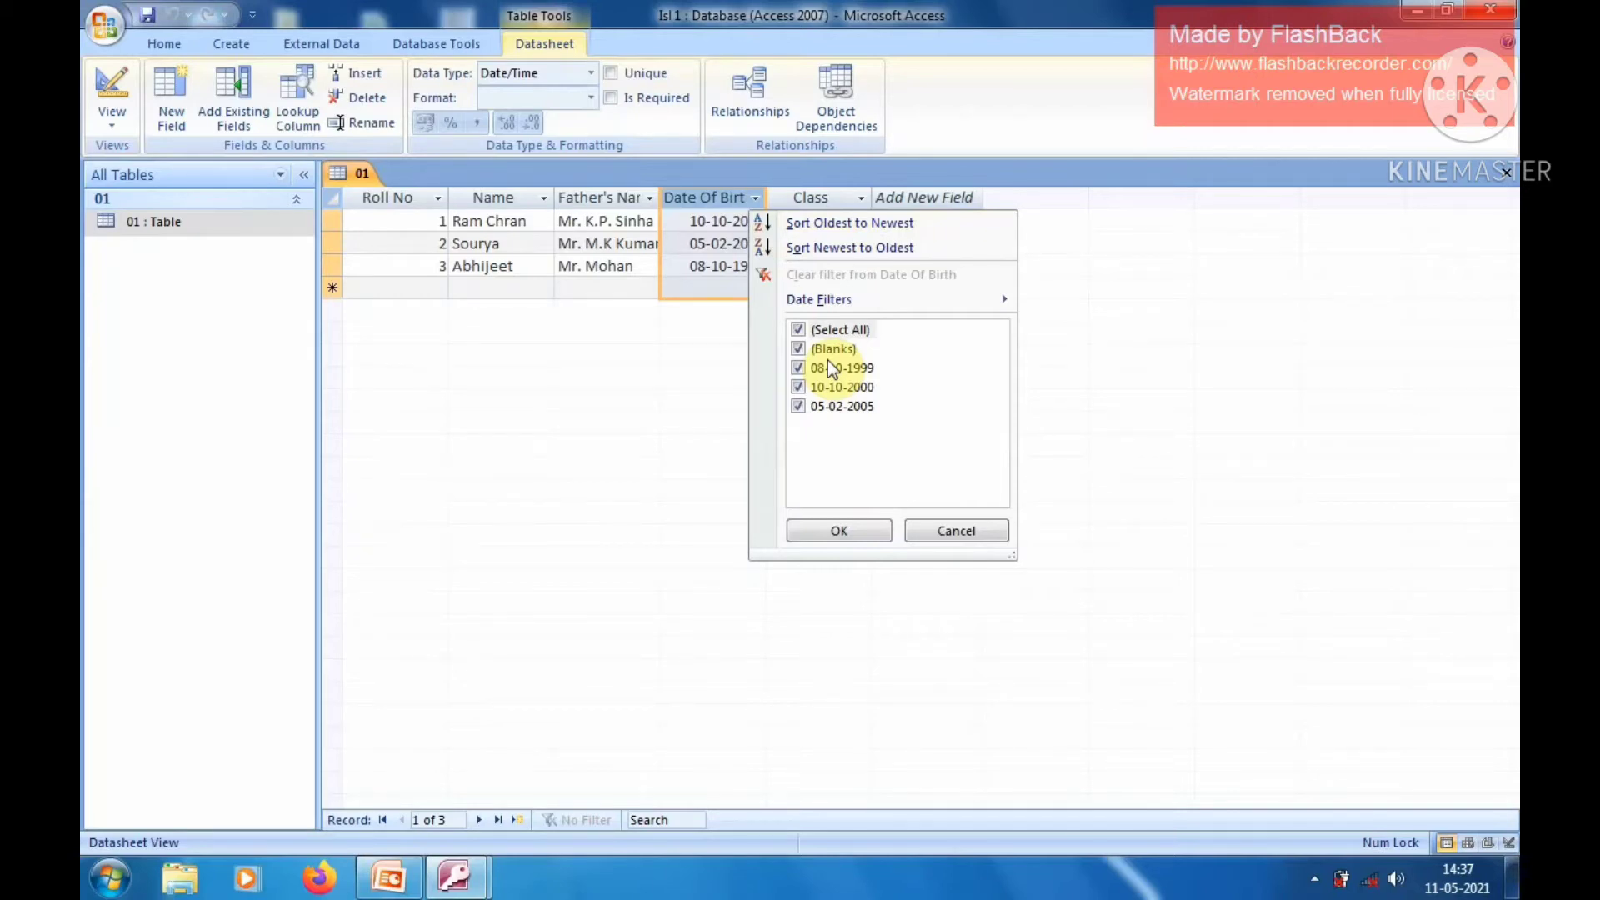
Step: Sort the table by Date Of Birth from oldest to newest, and re-sort it from newest to oldest
{"action": "left_click", "coordinate": [859, 223]}
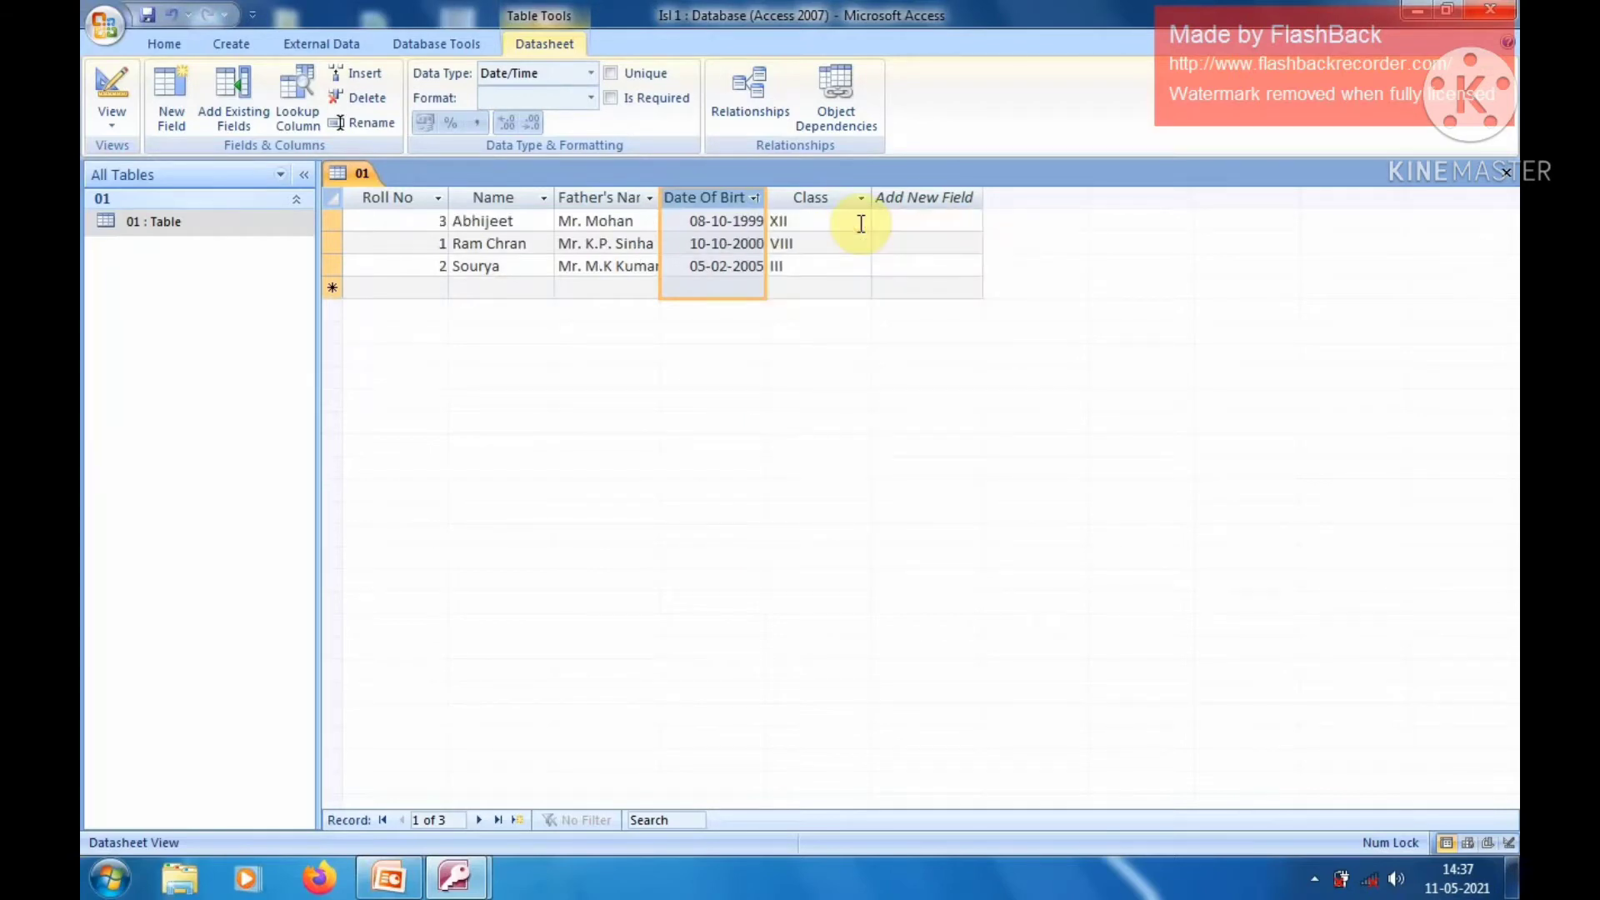
{"action": "left_click", "coordinate": [755, 198]}
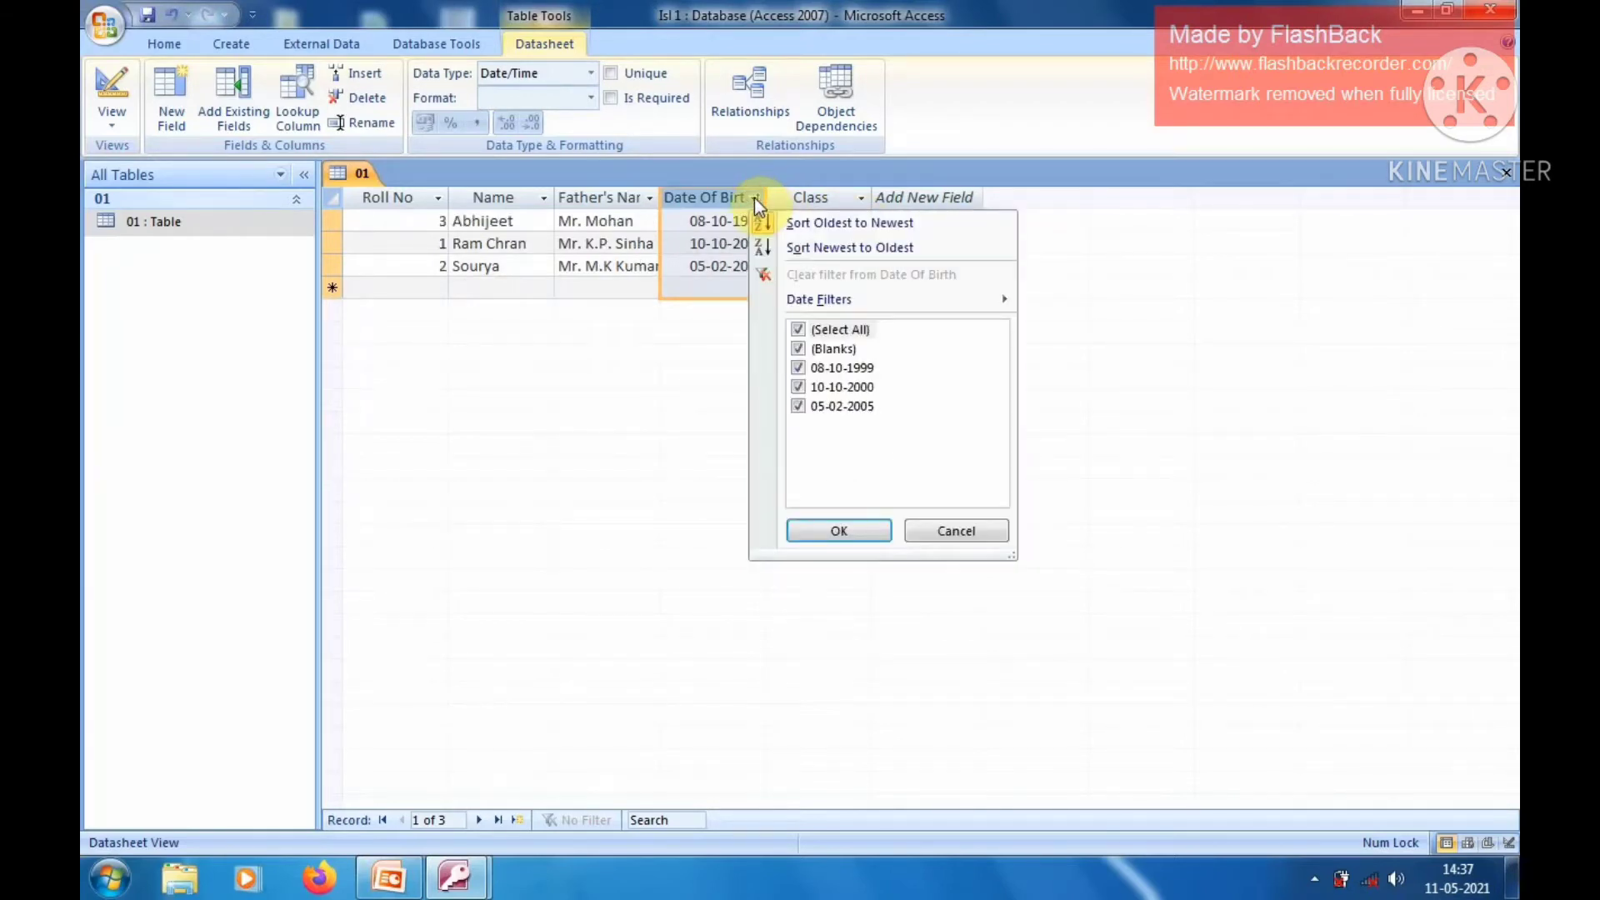
{"action": "left_click", "coordinate": [849, 253]}
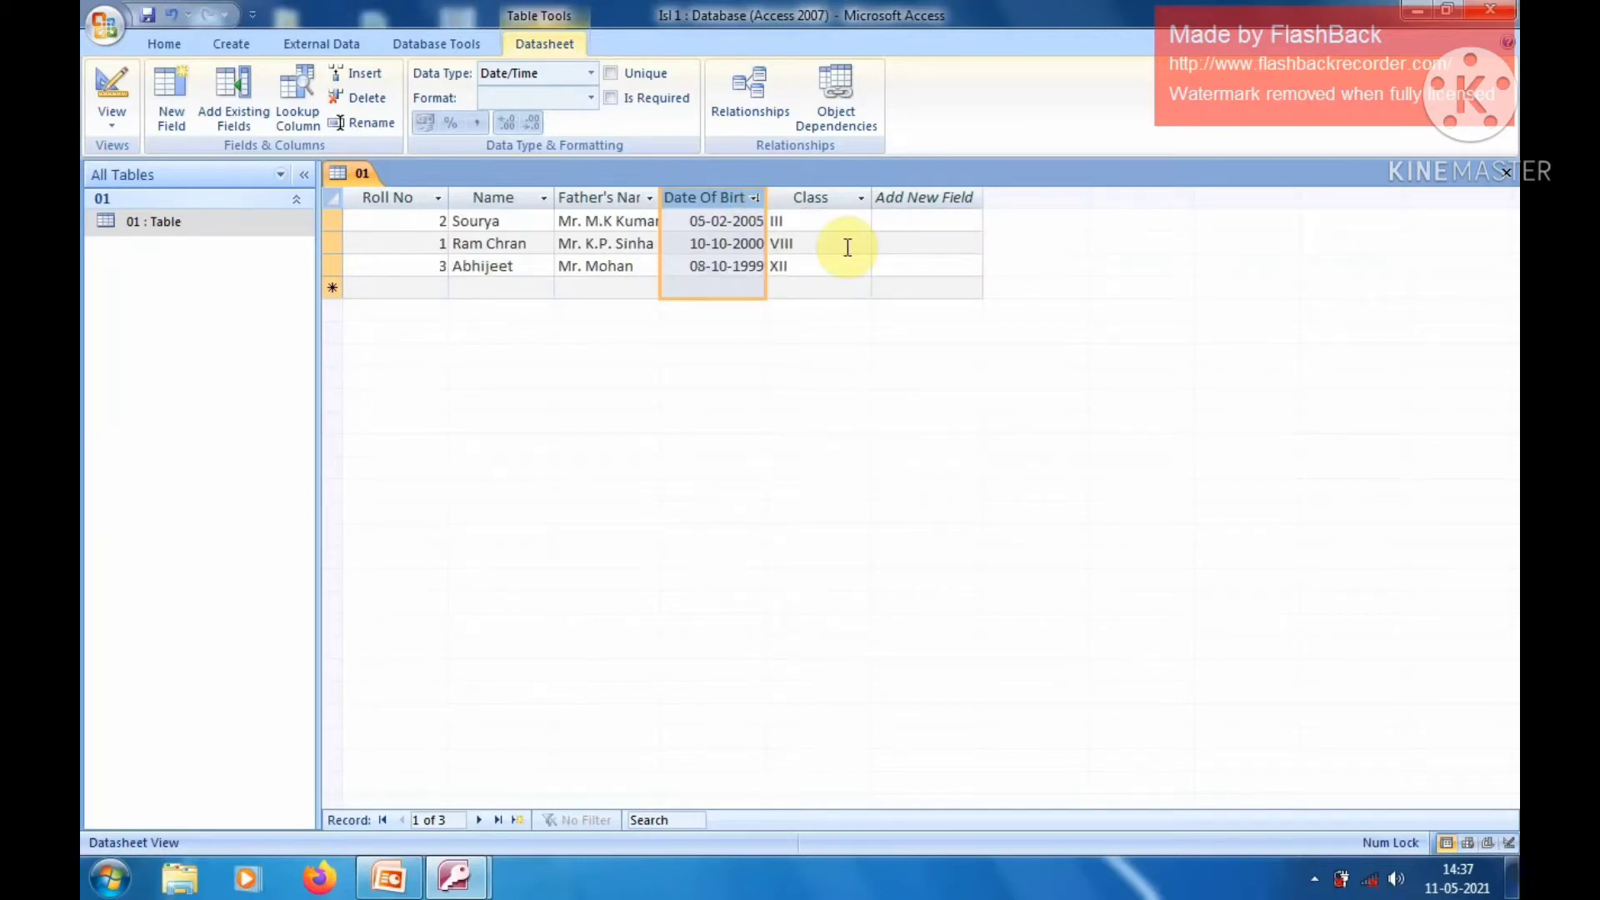
Step: Filter the Date Of Birth column to exclude the record with the oldest date
{"action": "left_click", "coordinate": [755, 198]}
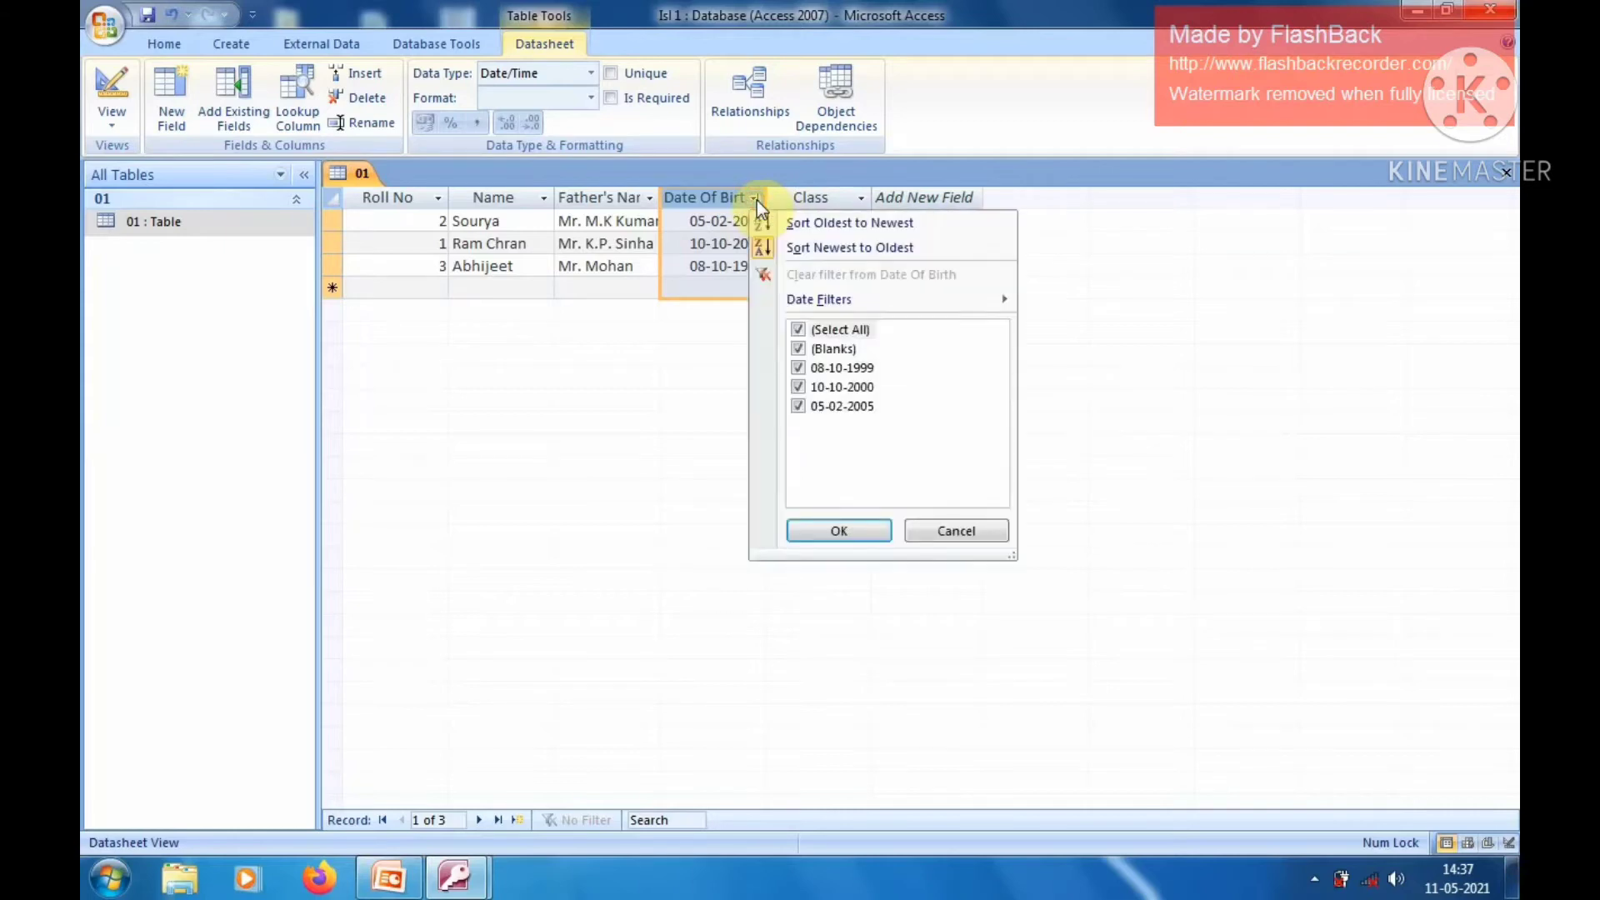
{"action": "left_click", "coordinate": [805, 363]}
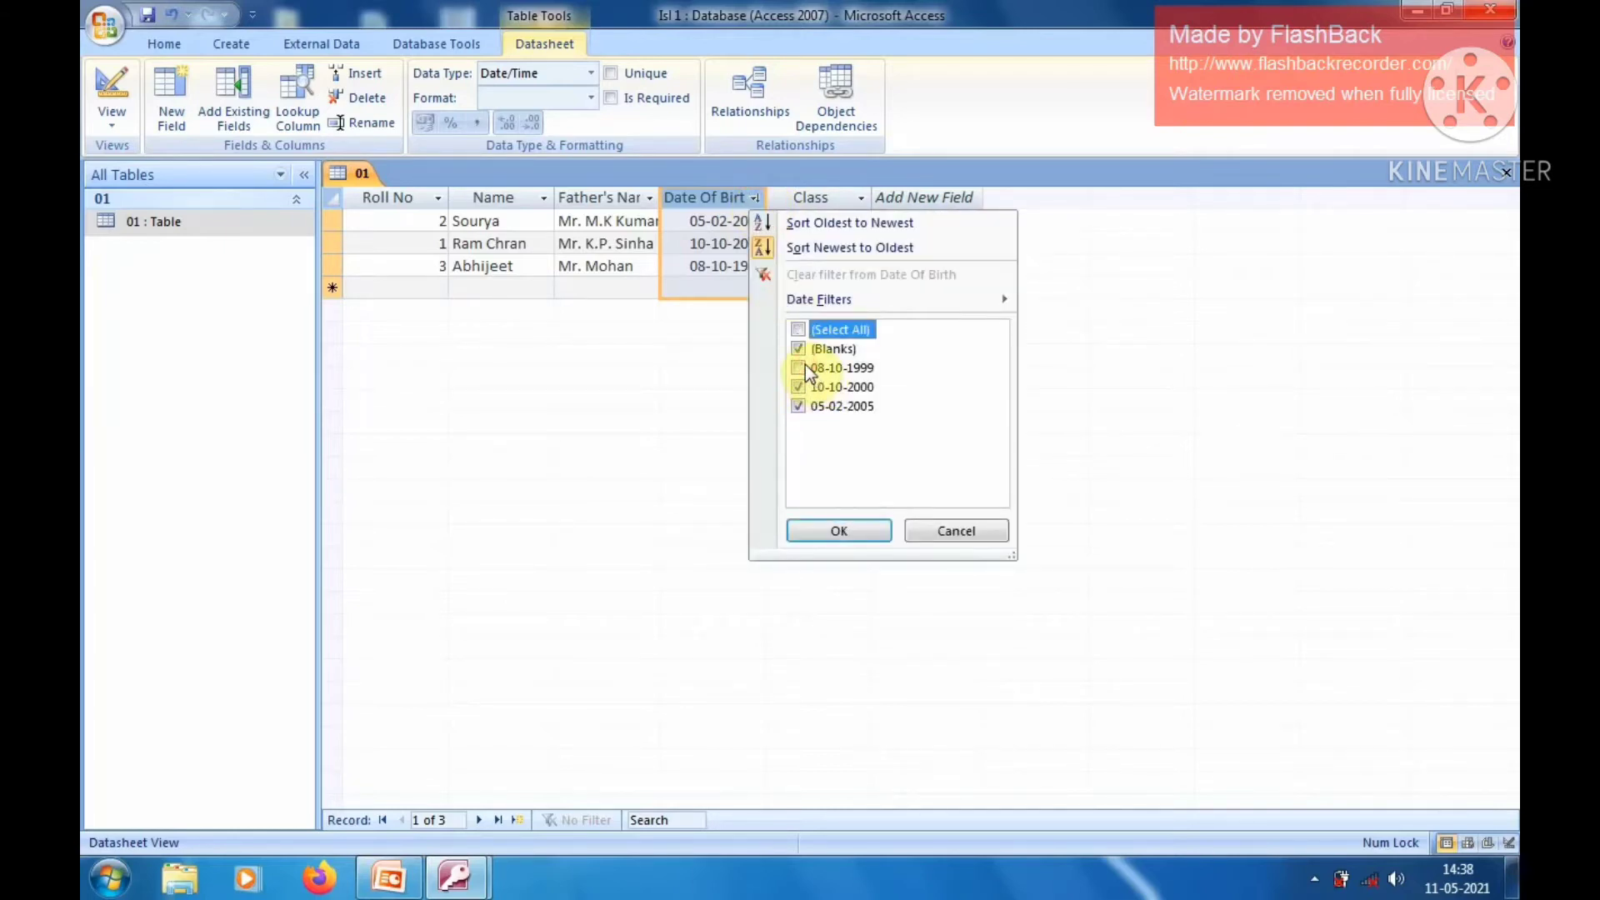
{"action": "left_click", "coordinate": [837, 530]}
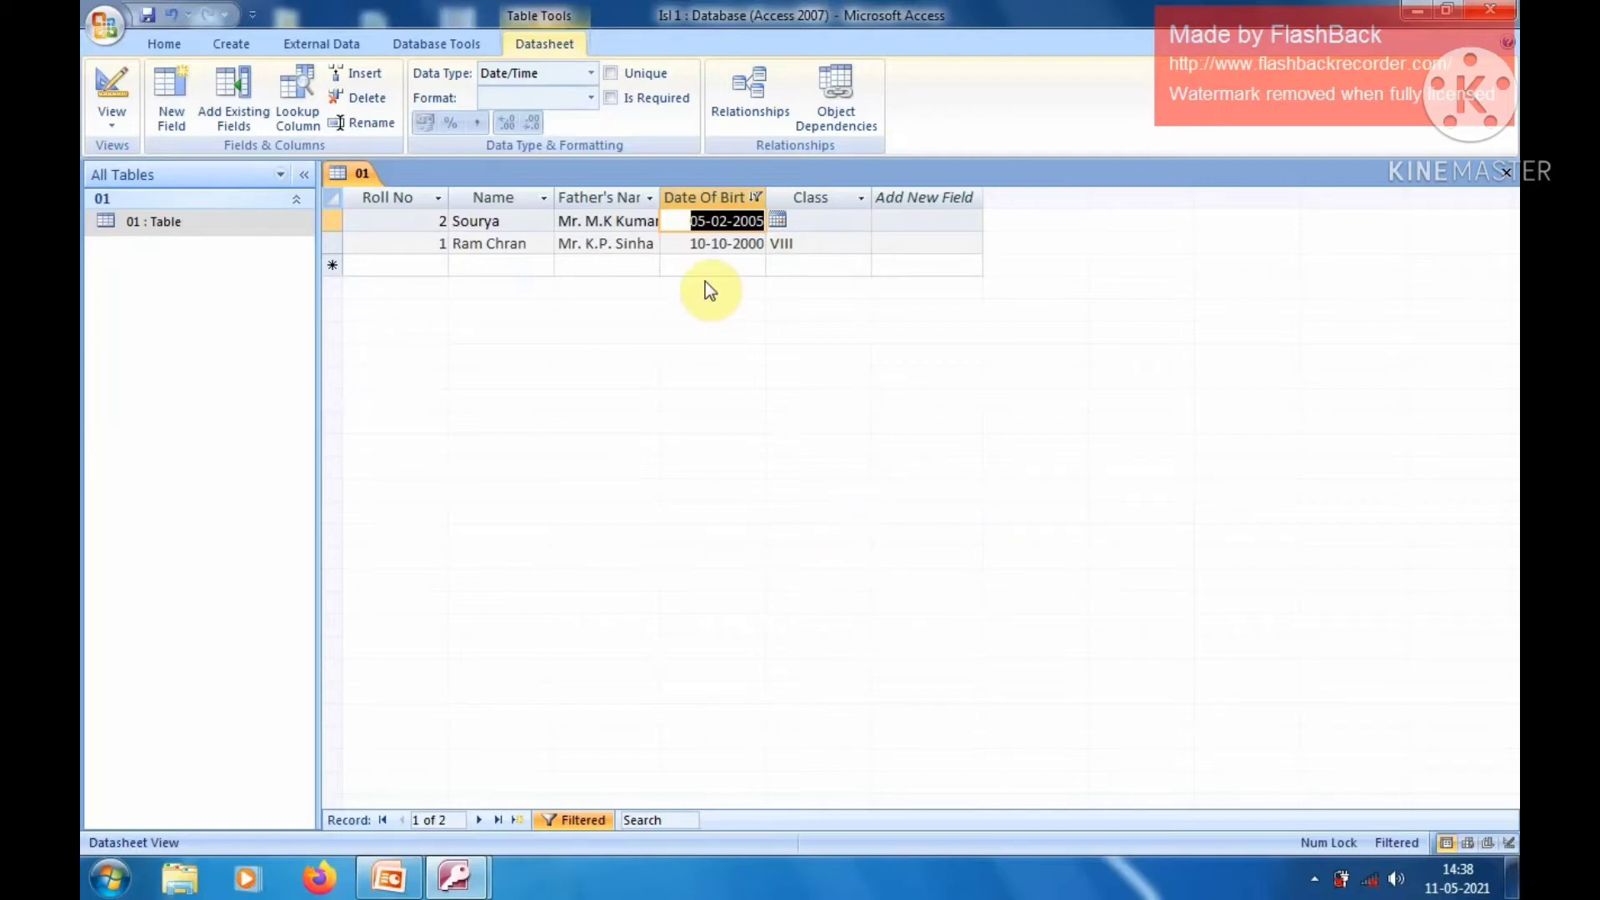
Step: Reselect all values in the Date Of Birth filter to restore every record
{"action": "left_click", "coordinate": [756, 197]}
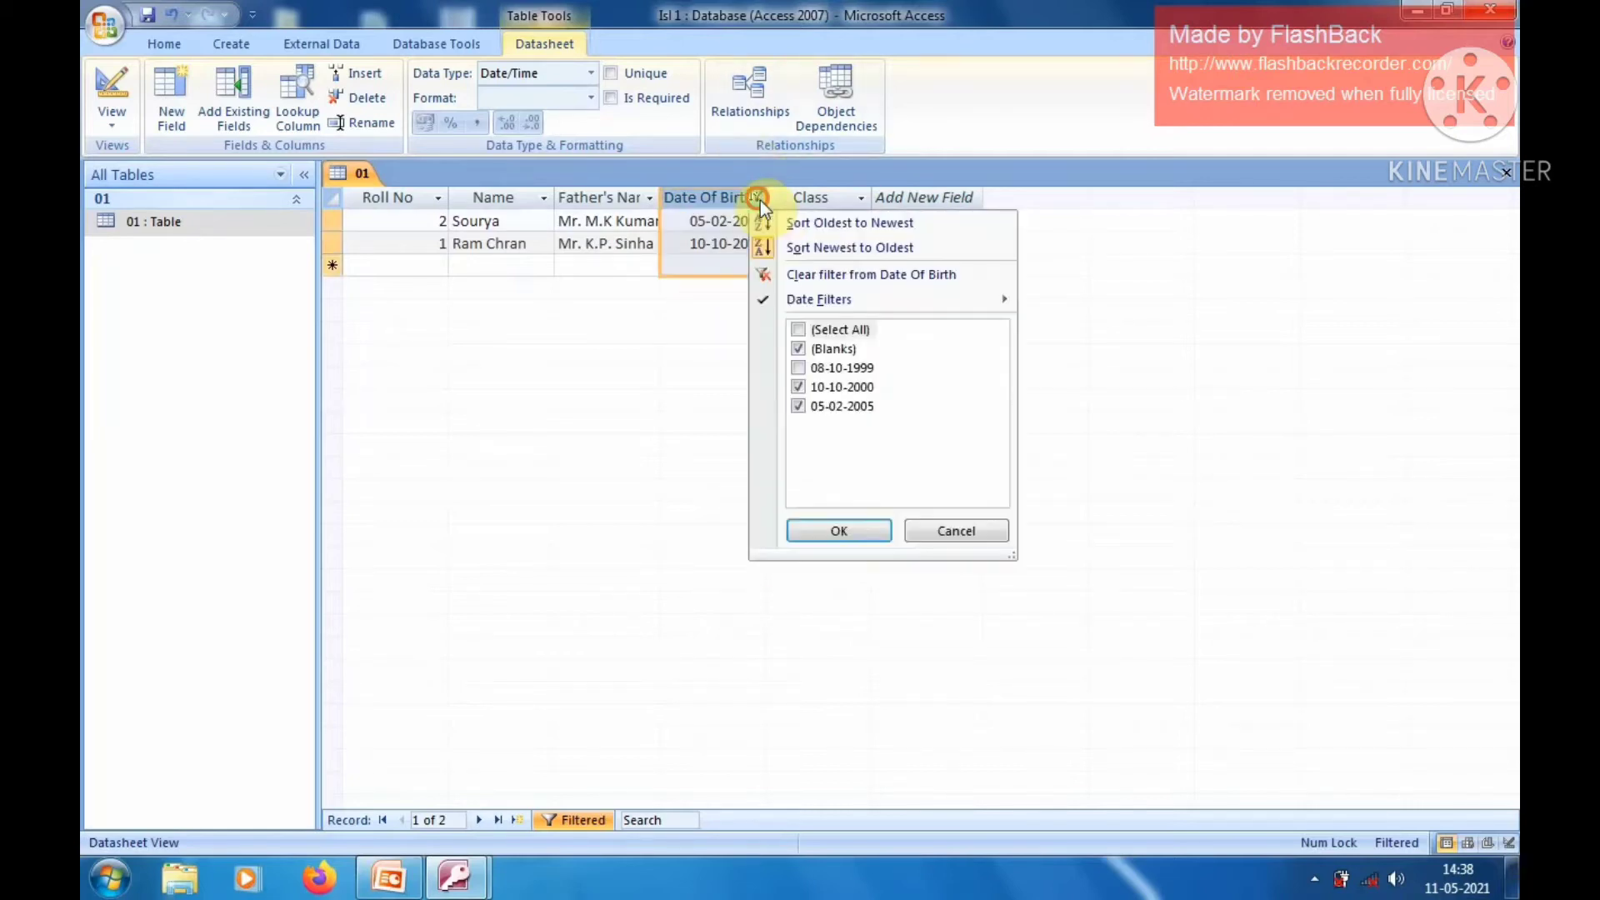
{"action": "left_click", "coordinate": [798, 330]}
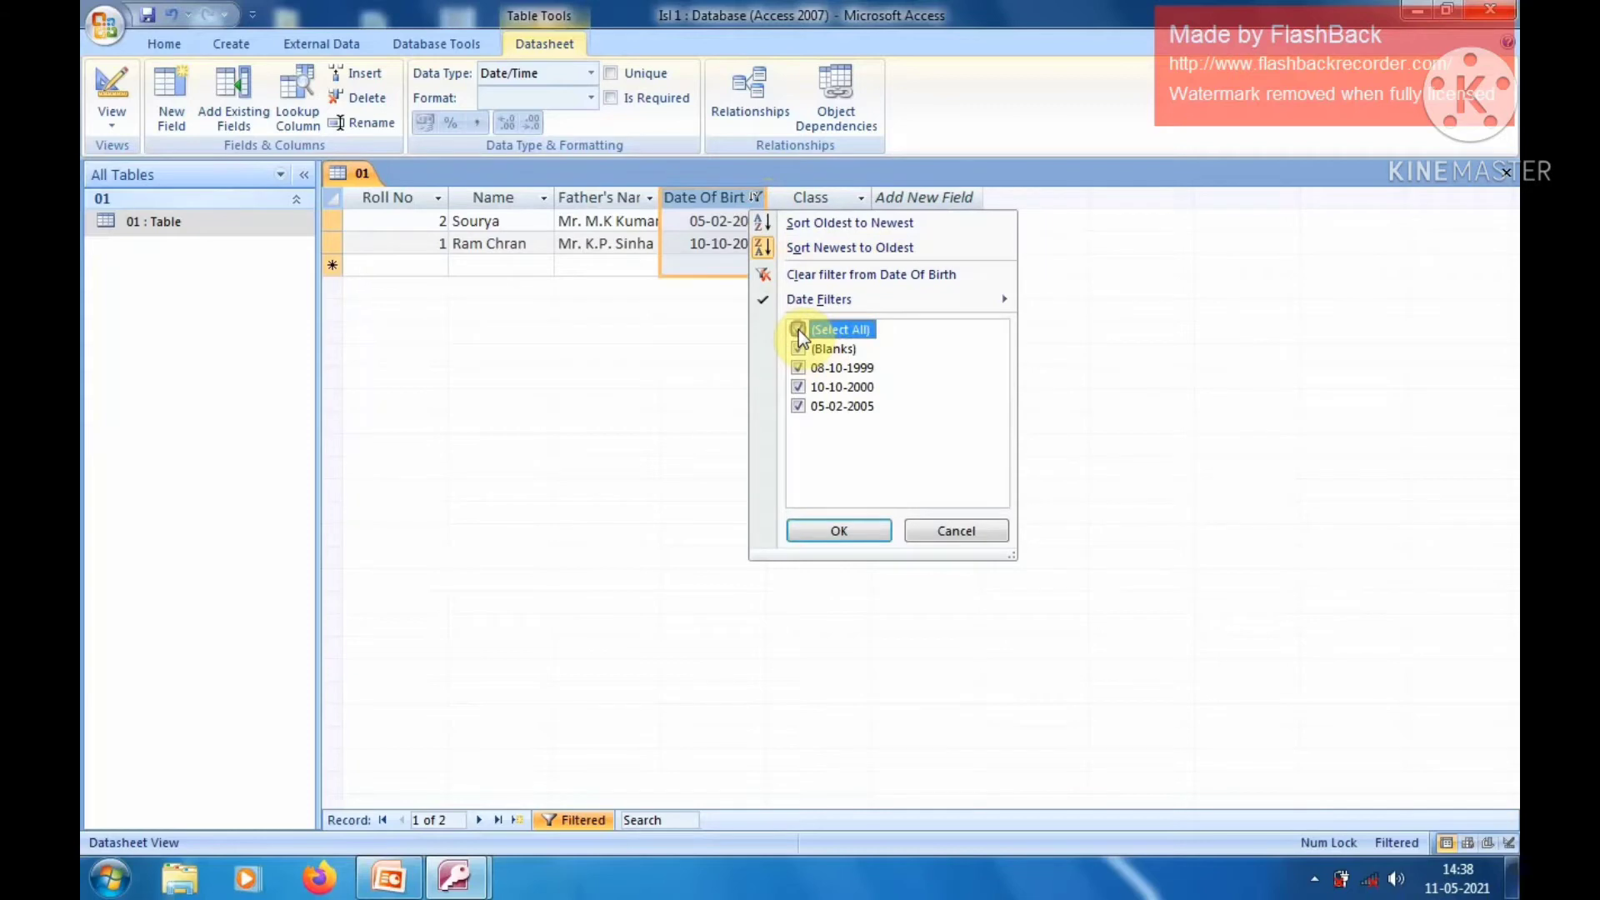
{"action": "left_click", "coordinate": [818, 525]}
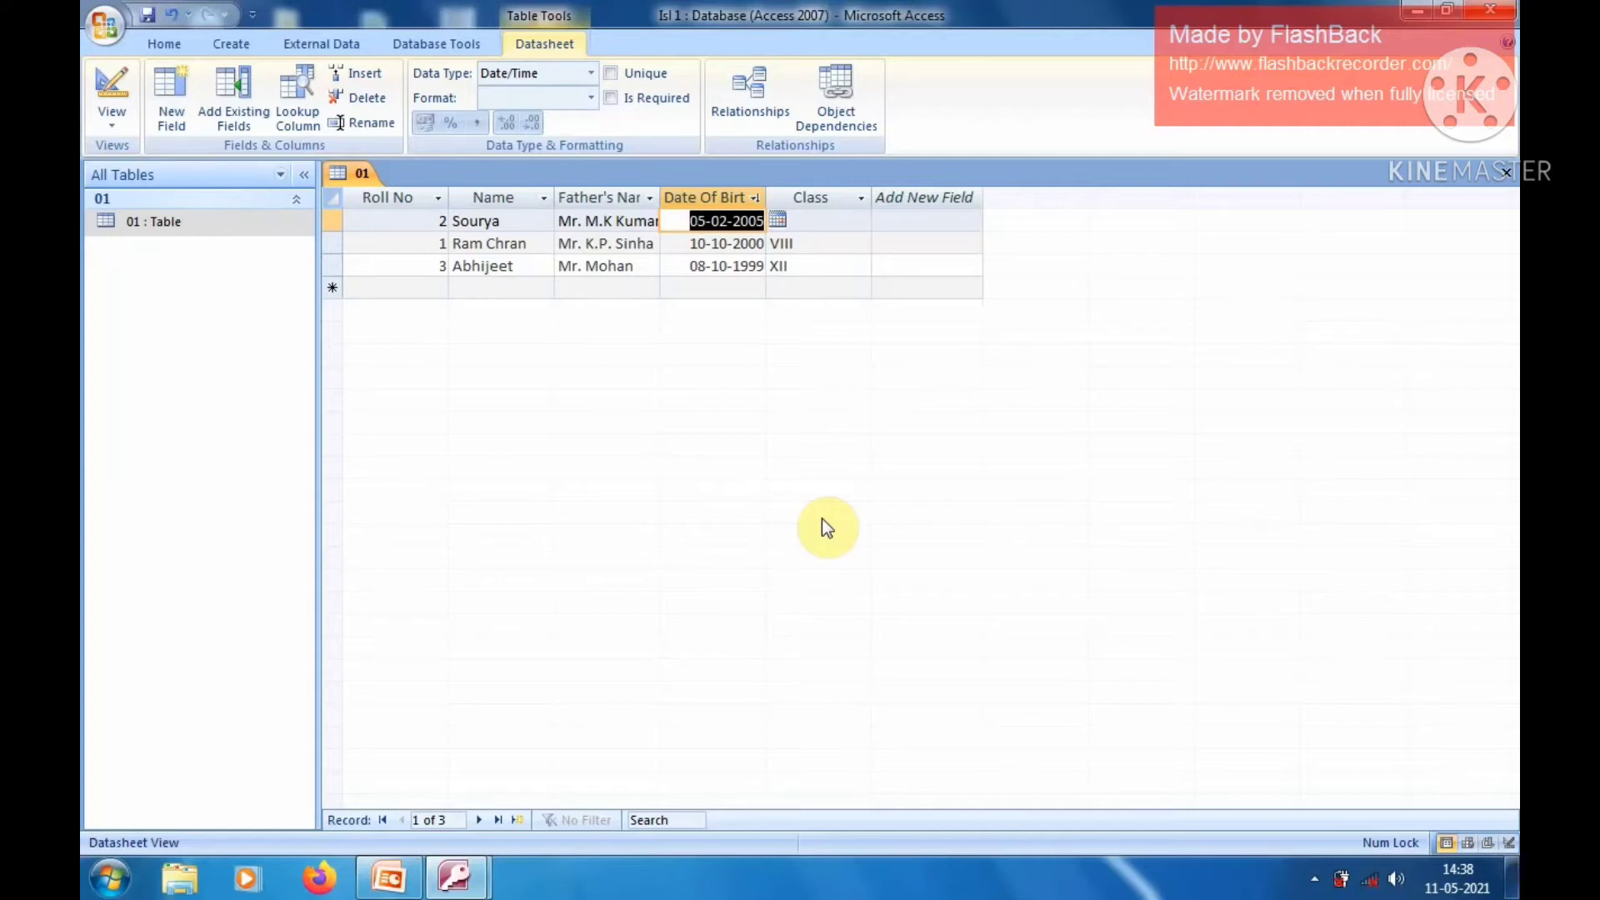
{"action": "left_click", "coordinate": [104, 27]}
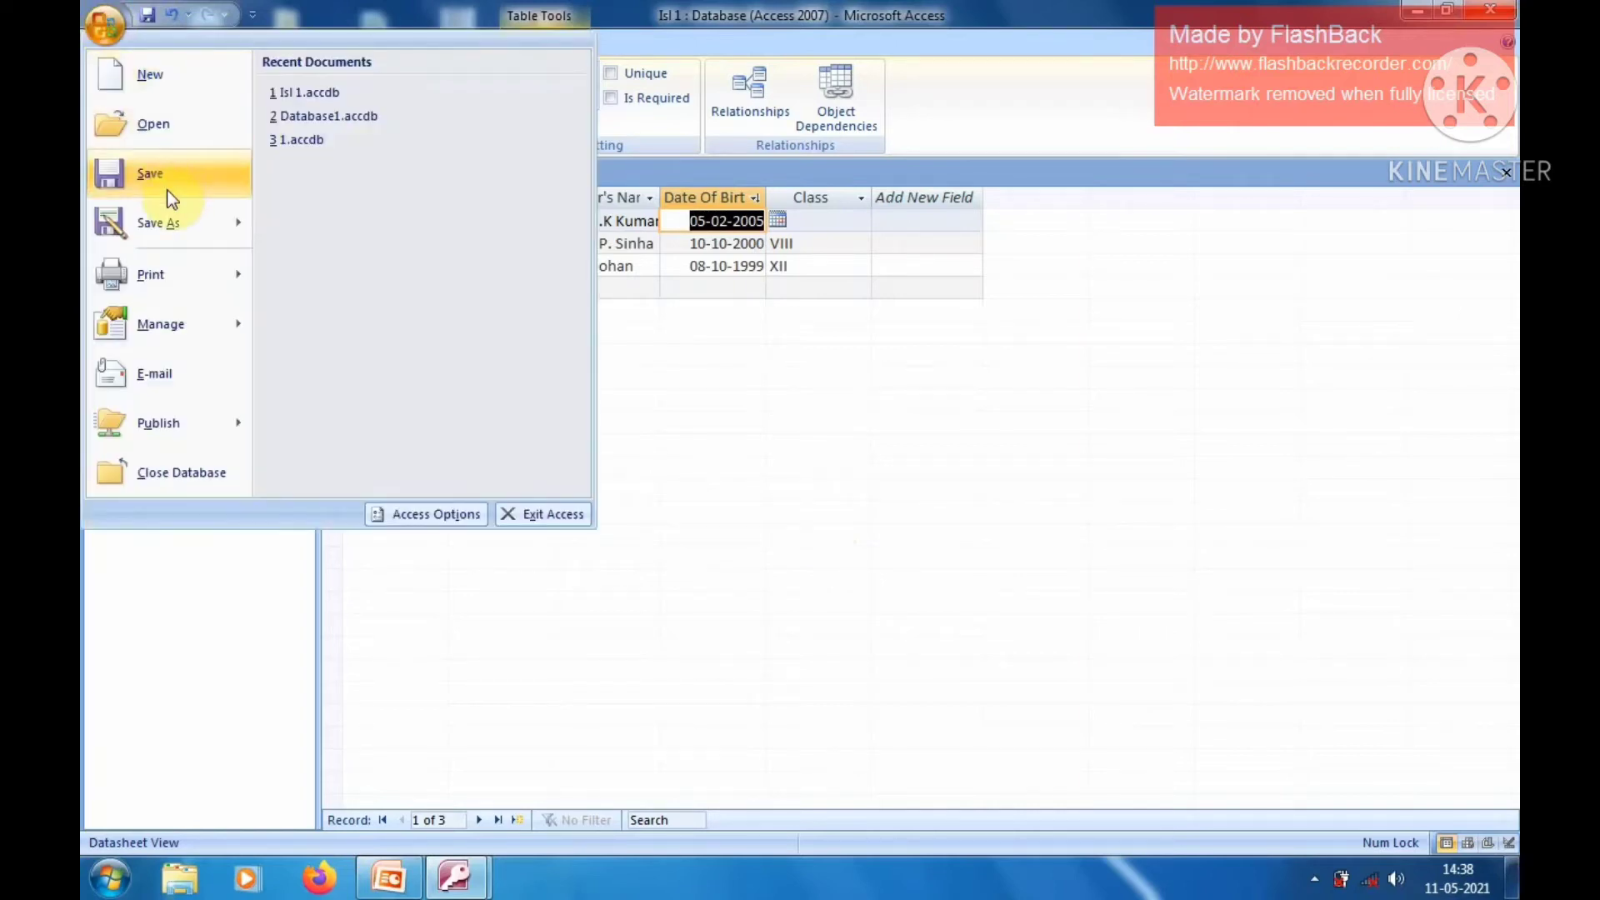
{"action": "left_click", "coordinate": [830, 488]}
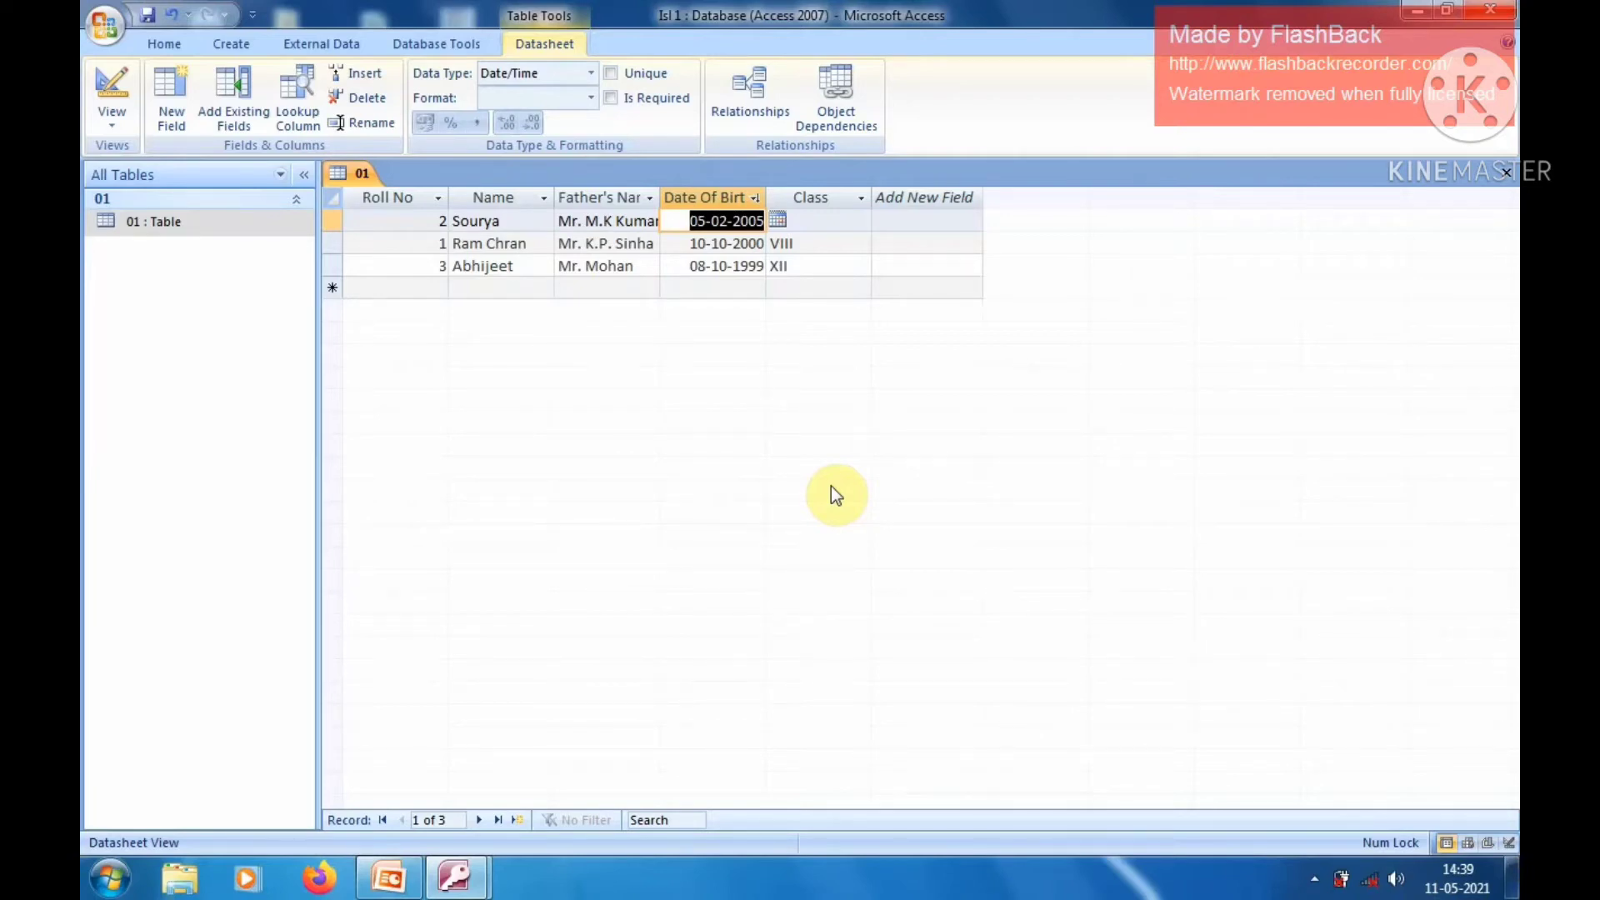
Step: Switch to the Access start window and create a new blank database named ABC
{"action": "mouse_move", "coordinate": [464, 890]}
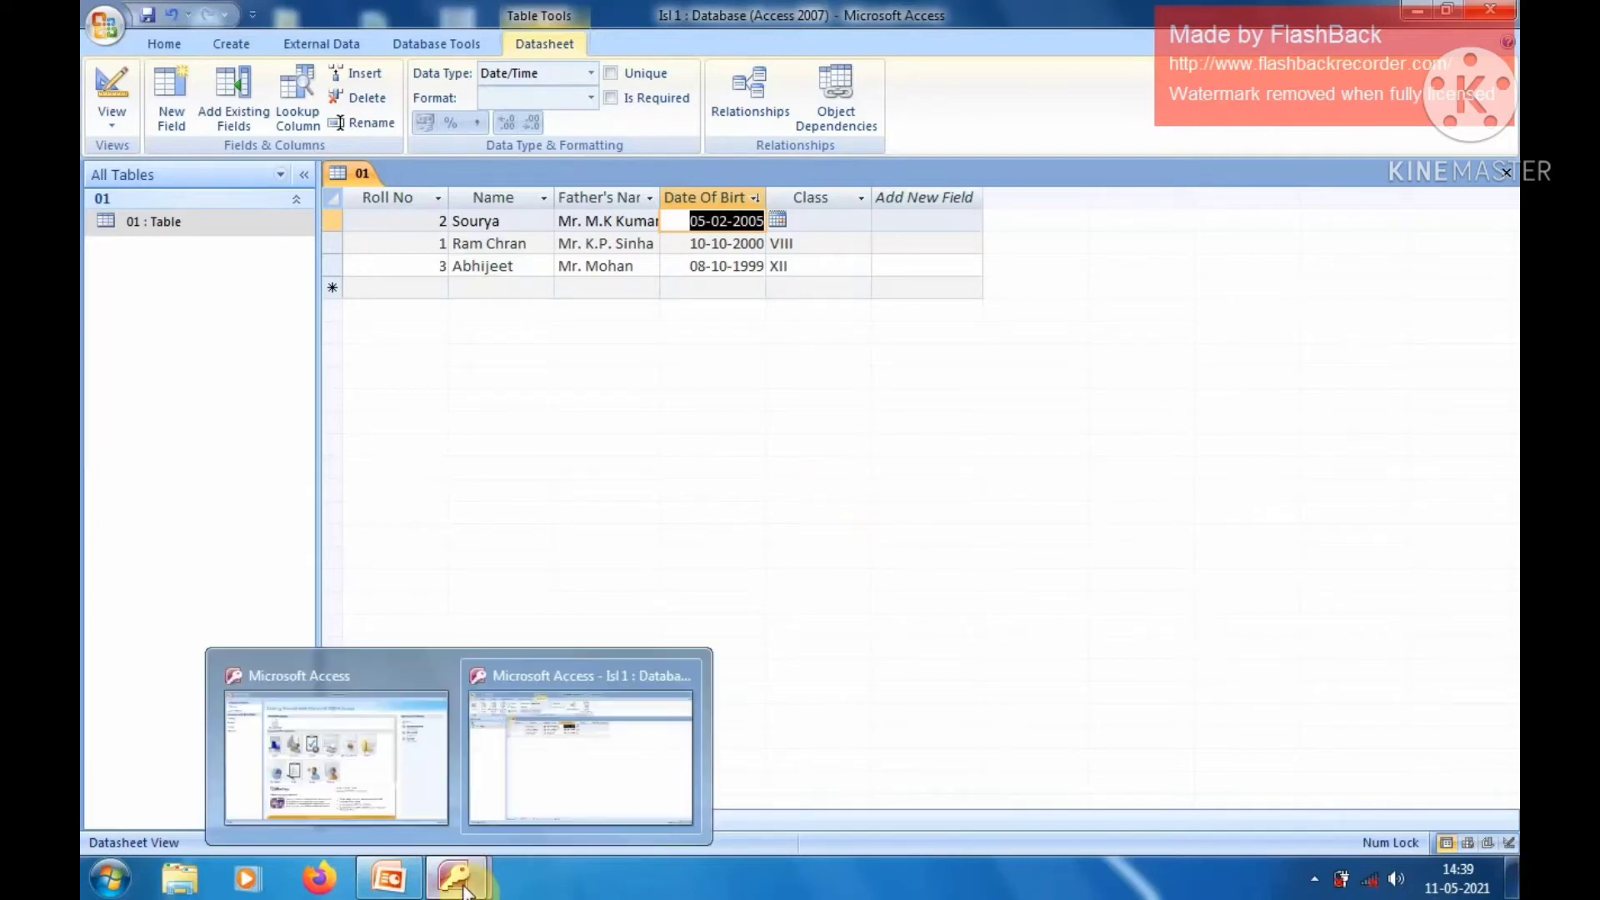
{"action": "left_click", "coordinate": [421, 777]}
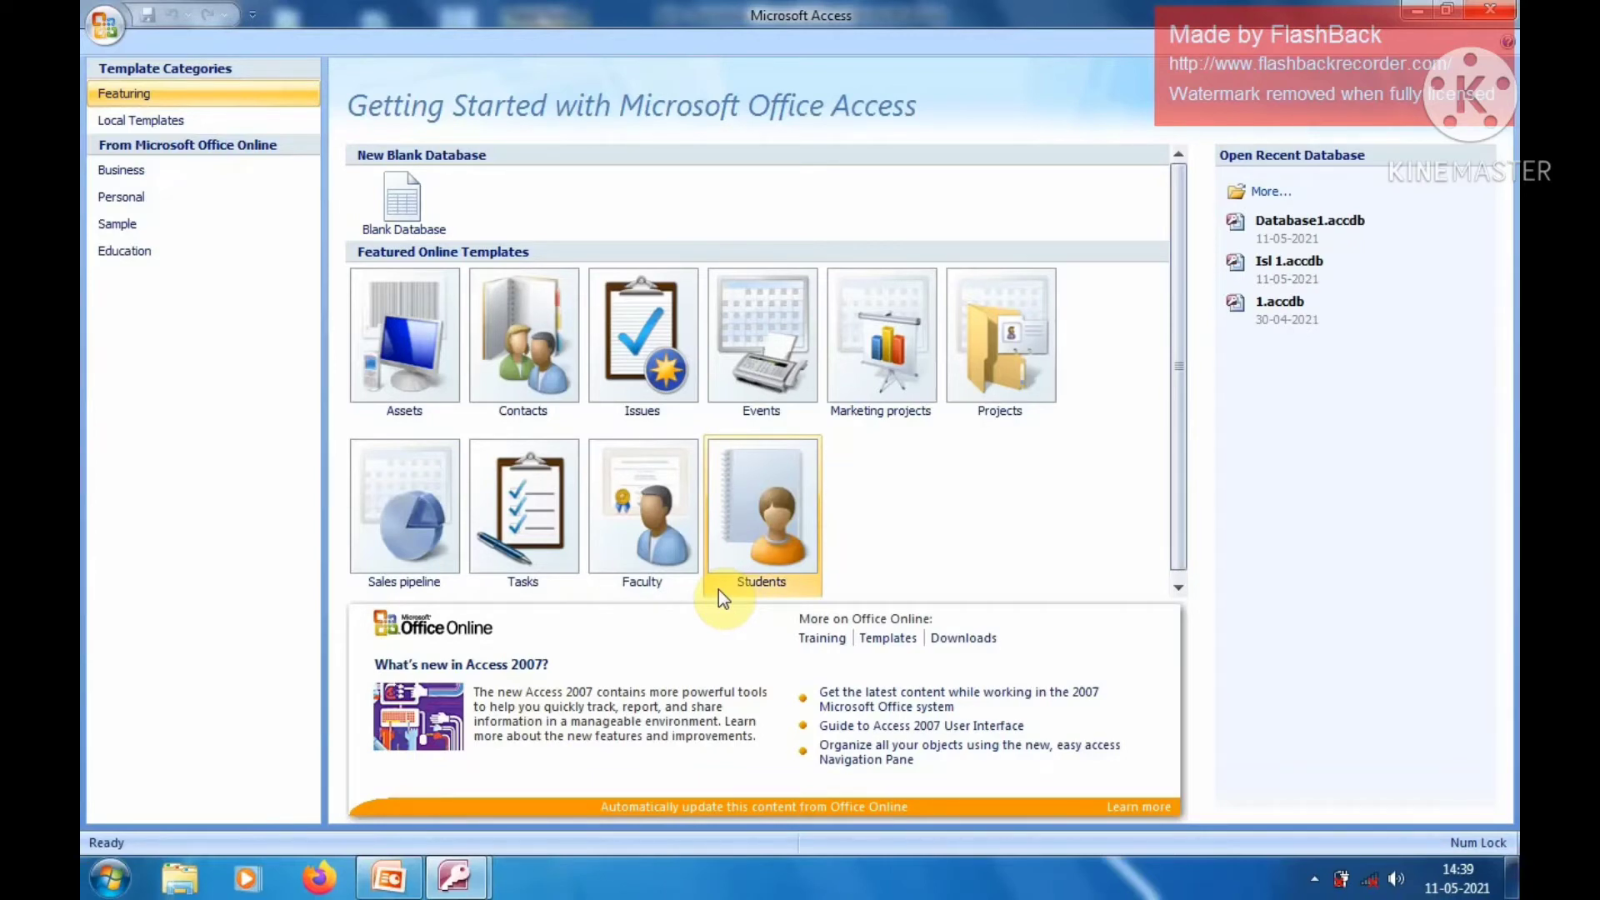
{"action": "left_click", "coordinate": [407, 227]}
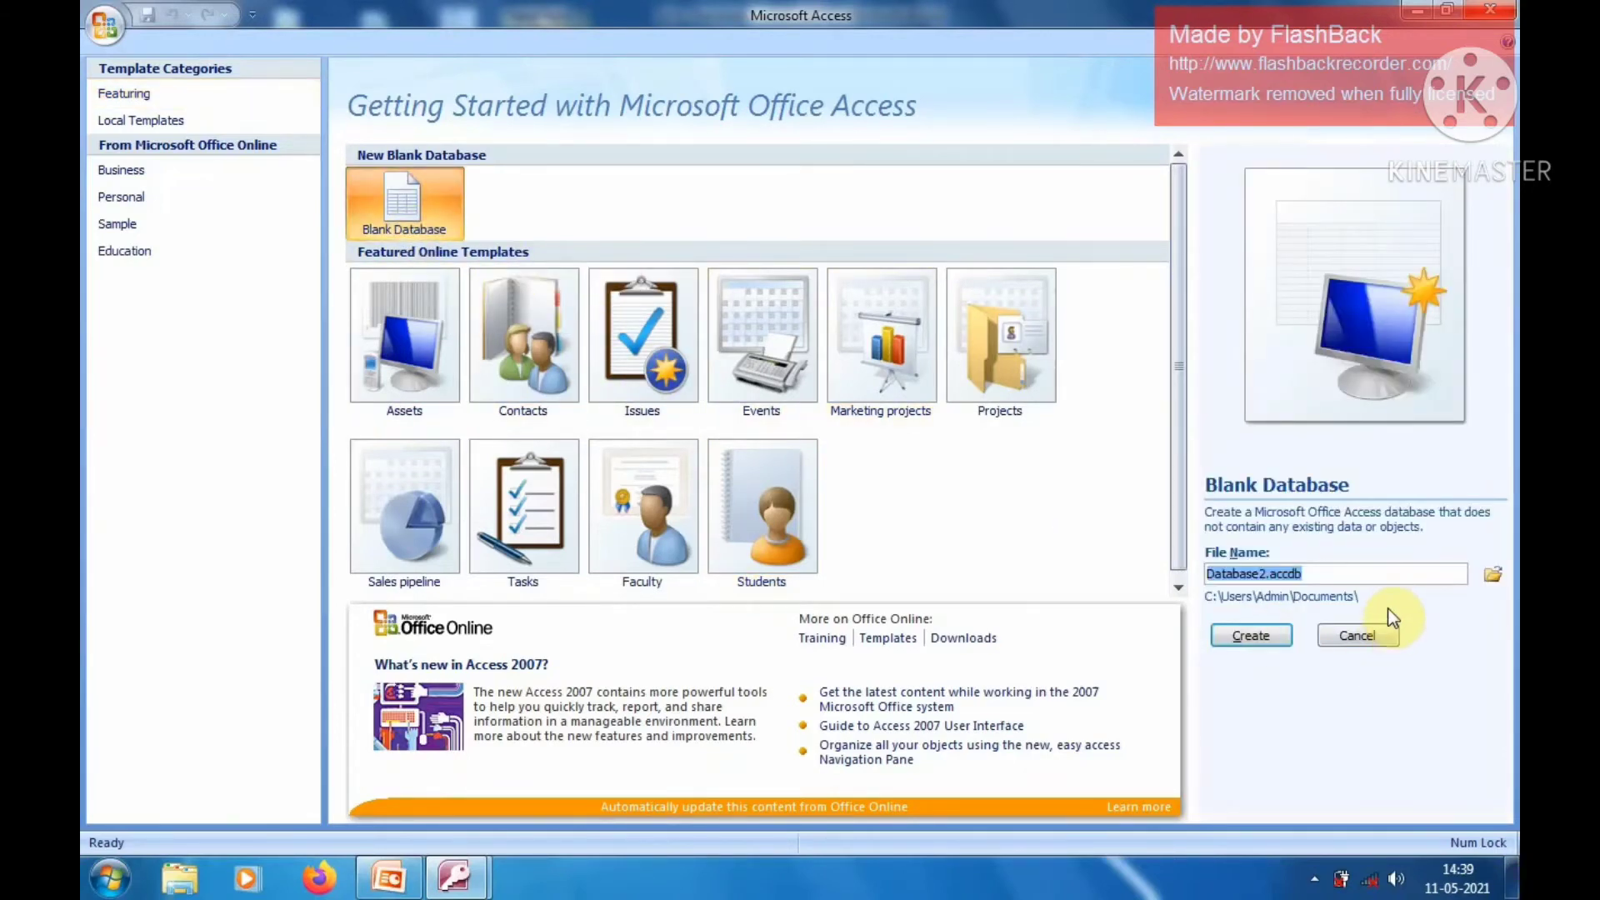
{"action": "key", "text": "Caps_Lock"}
{"action": "type", "text": "ABC"}
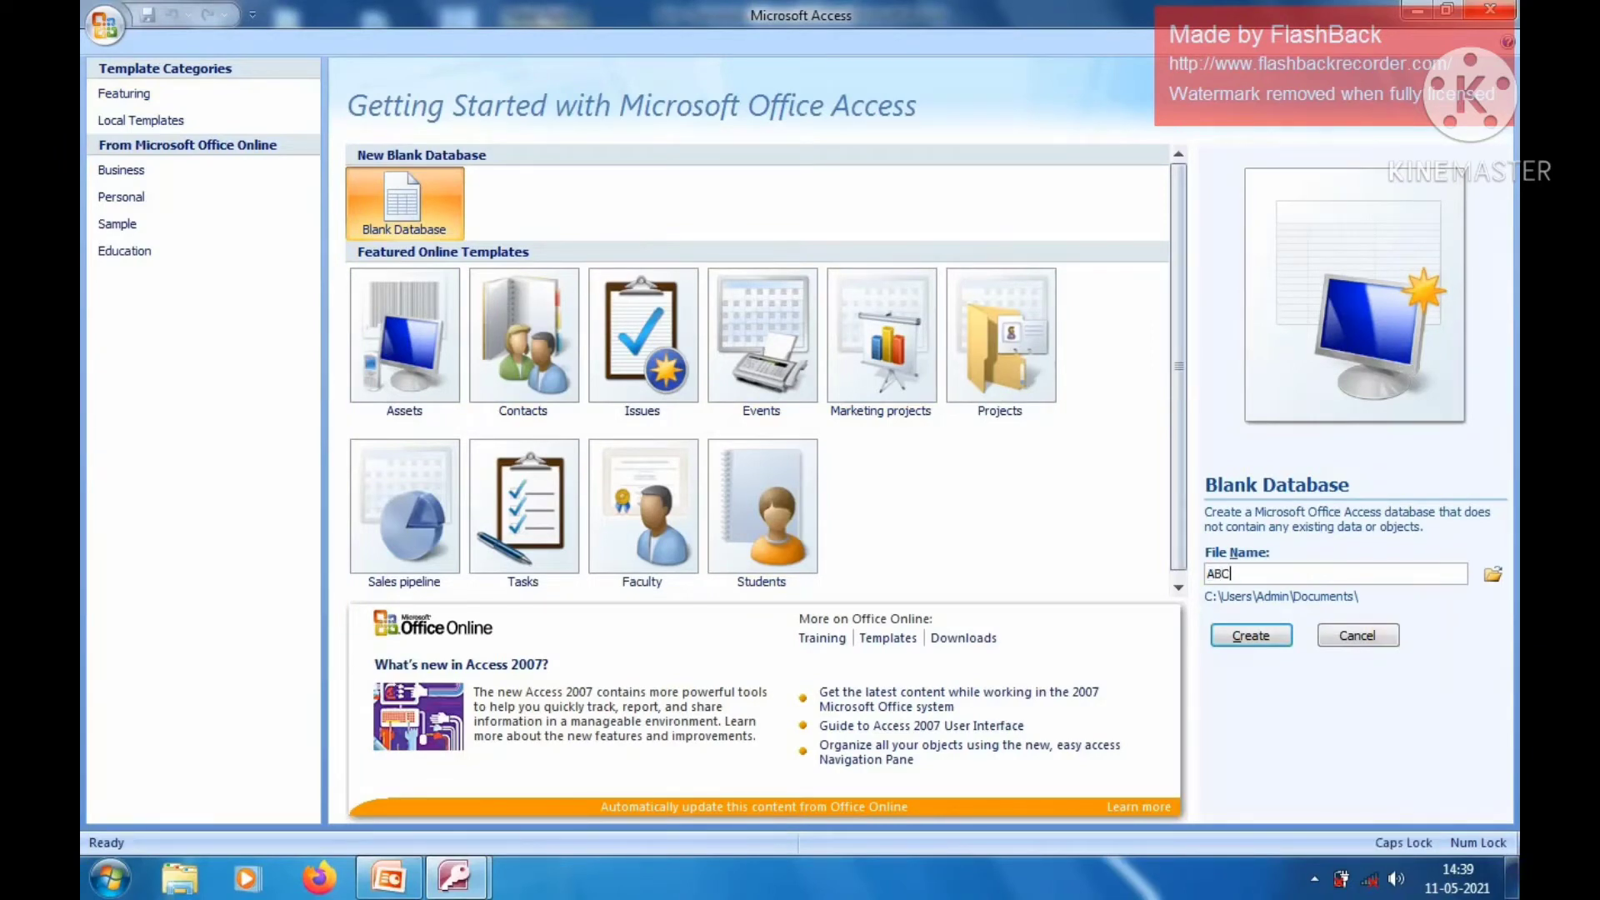
{"action": "left_click", "coordinate": [1229, 639]}
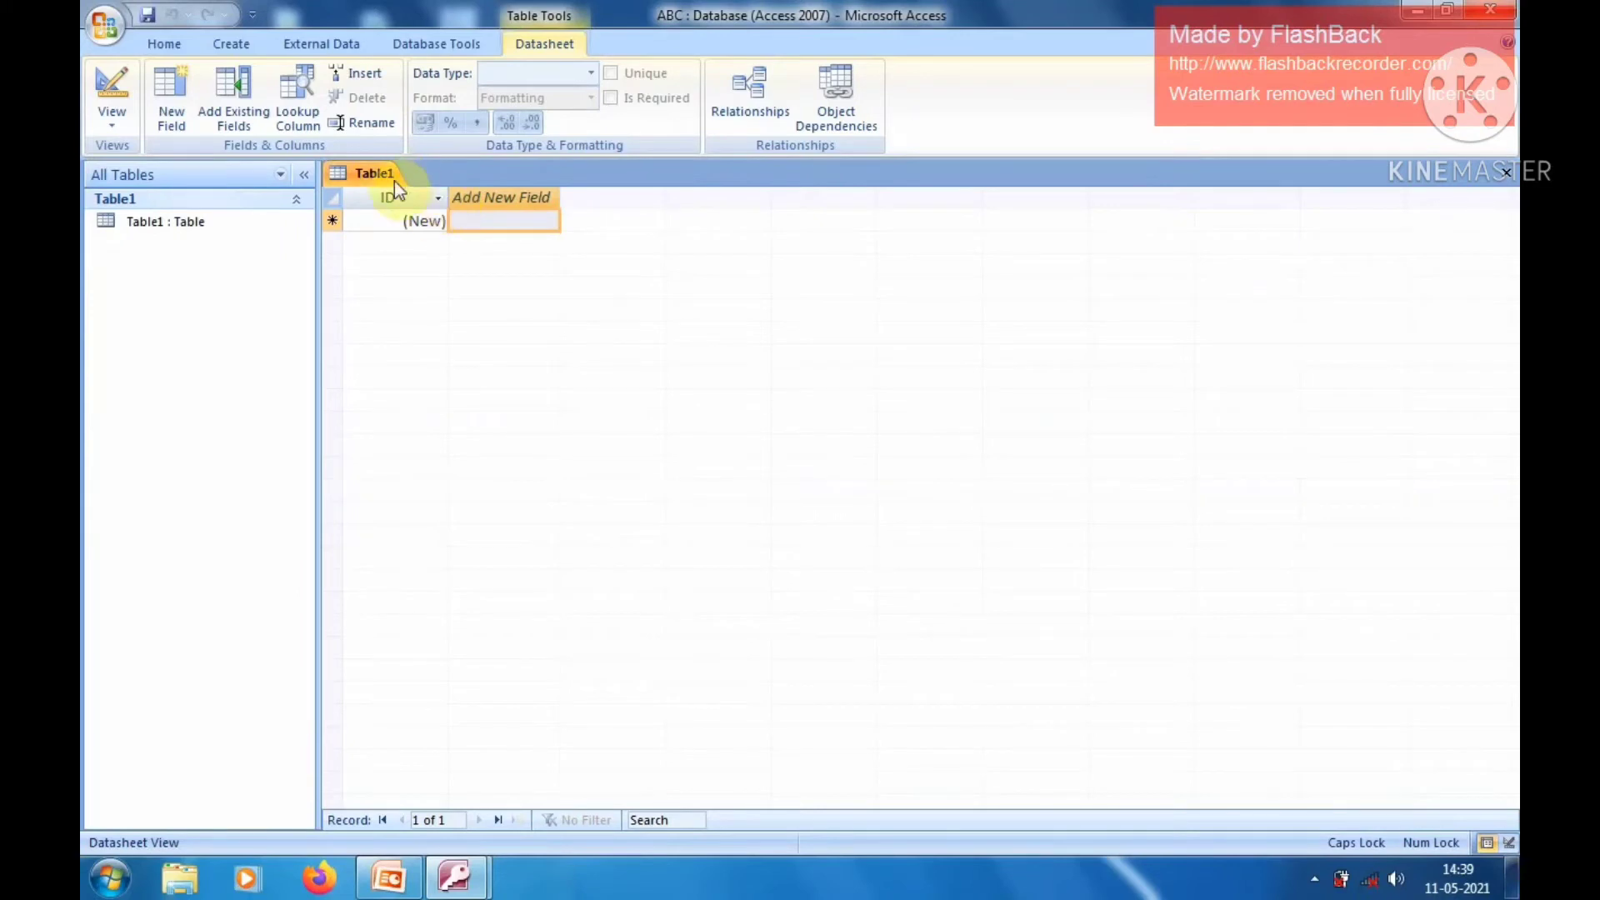
Step: Save the new database's empty table under the name 02
{"action": "right_click", "coordinate": [389, 177]}
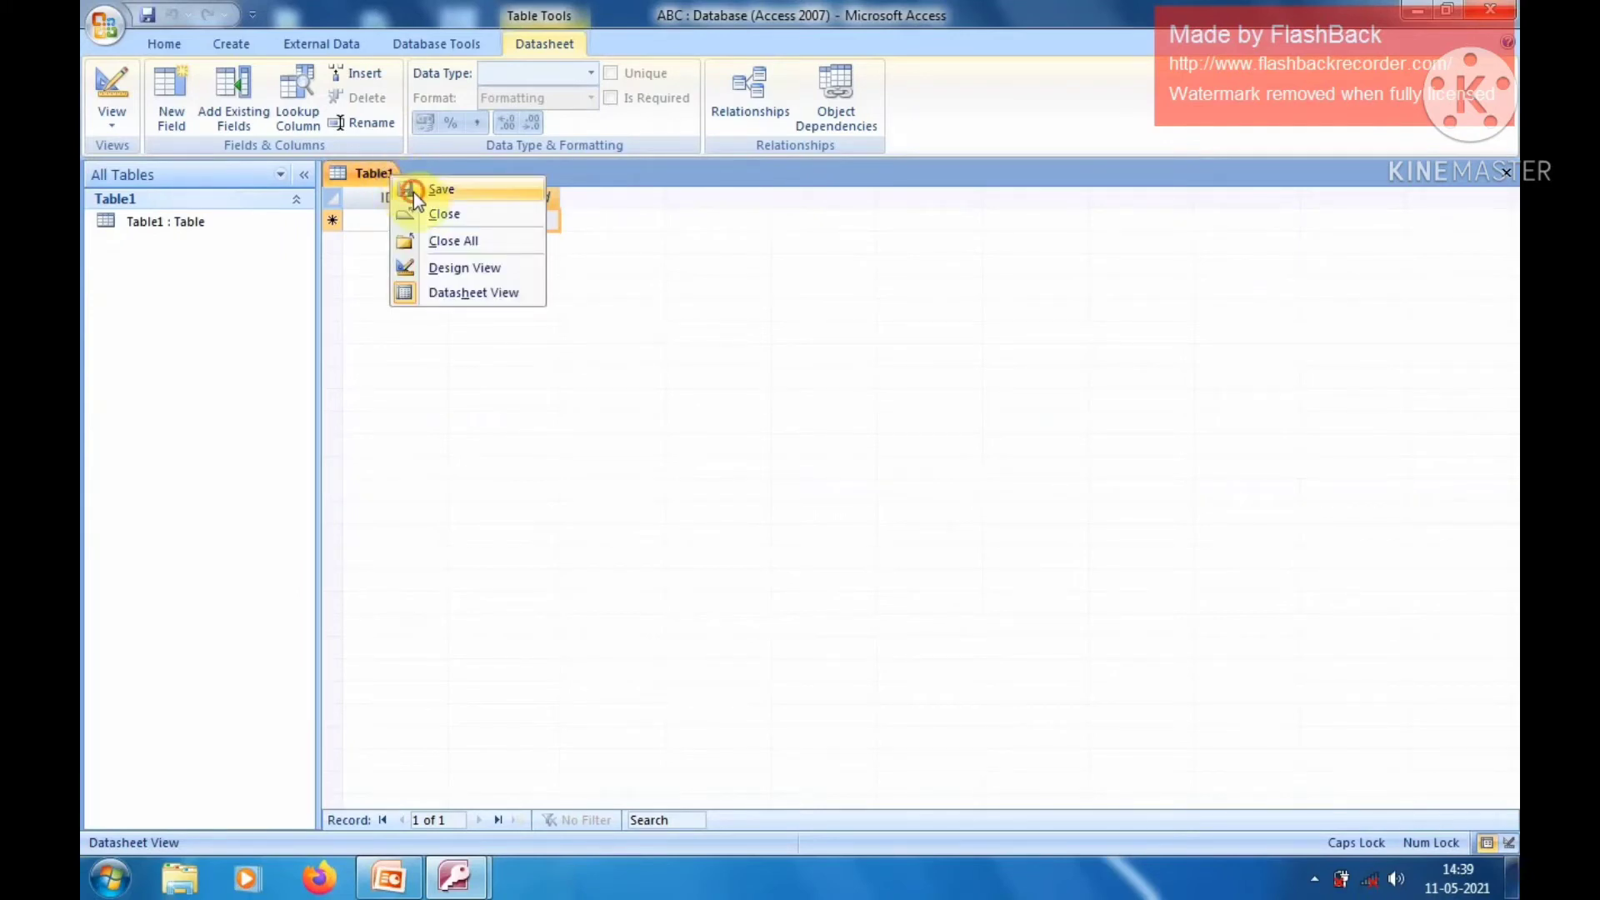
{"action": "left_click", "coordinate": [413, 192]}
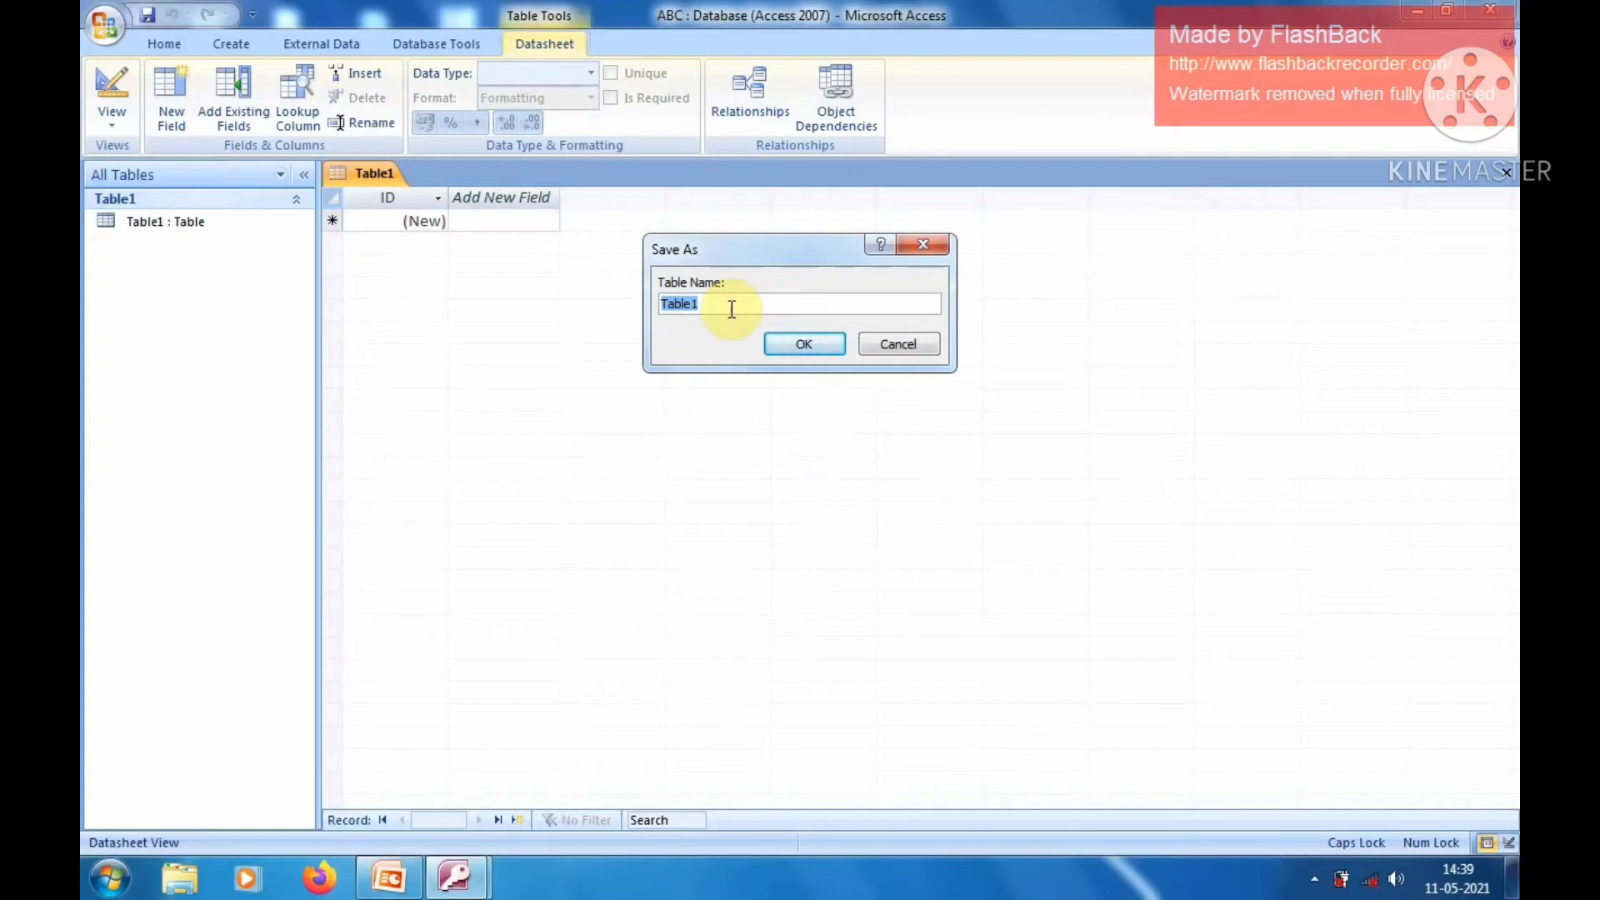
{"action": "type", "text": "02"}
{"action": "left_click", "coordinate": [796, 344]}
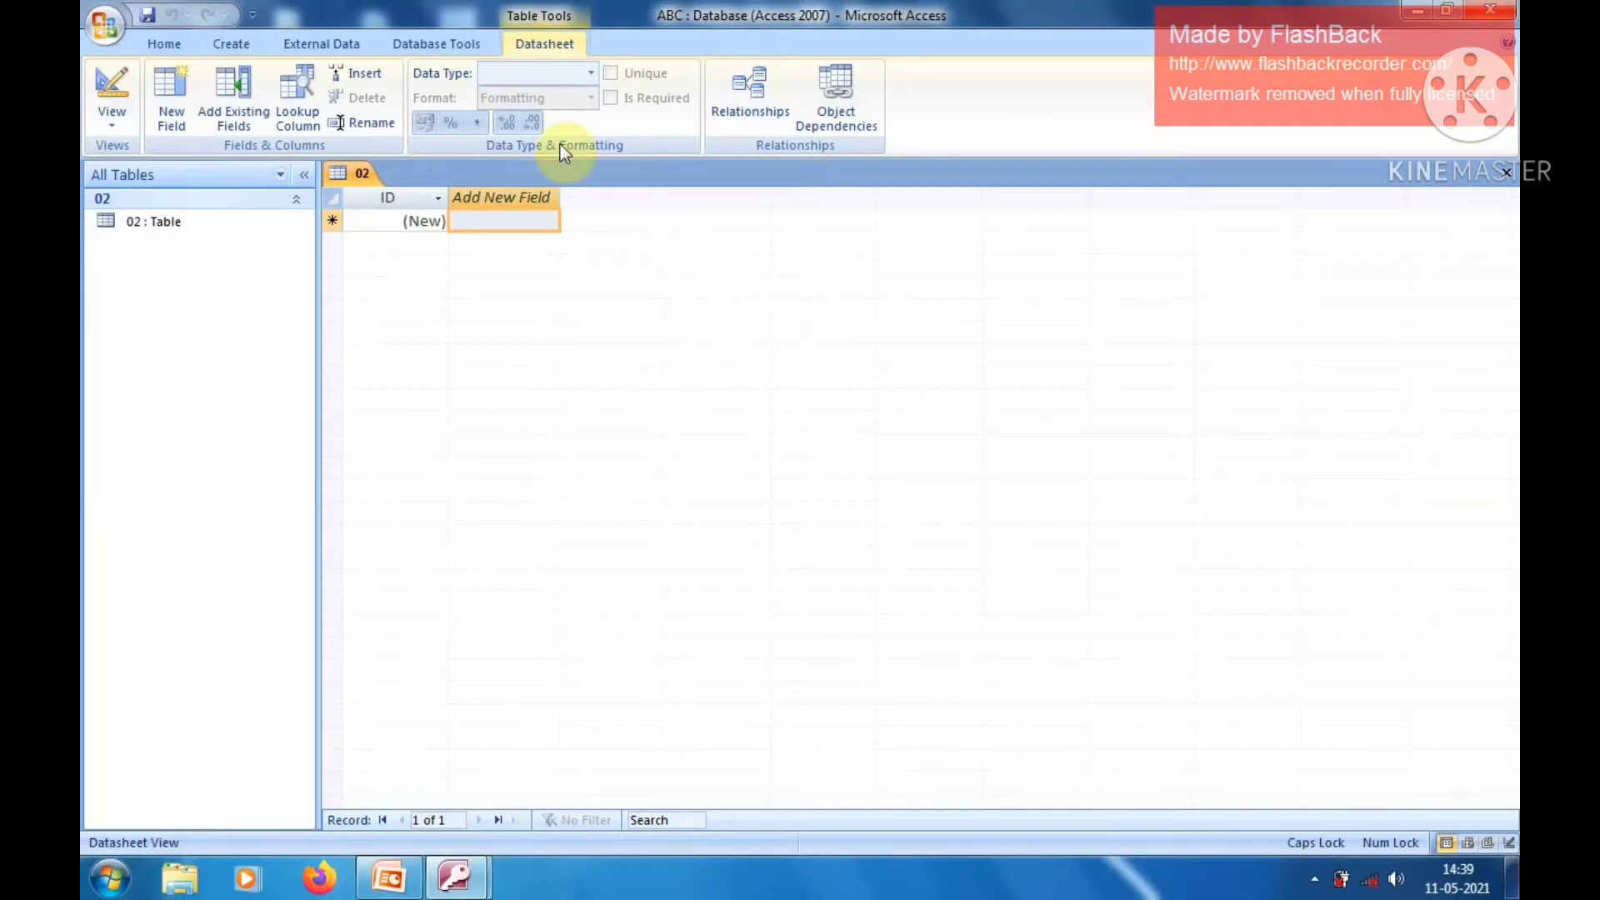
Step: Create a form from table 02, and close the ABC database without saving the form
{"action": "left_click", "coordinate": [259, 46]}
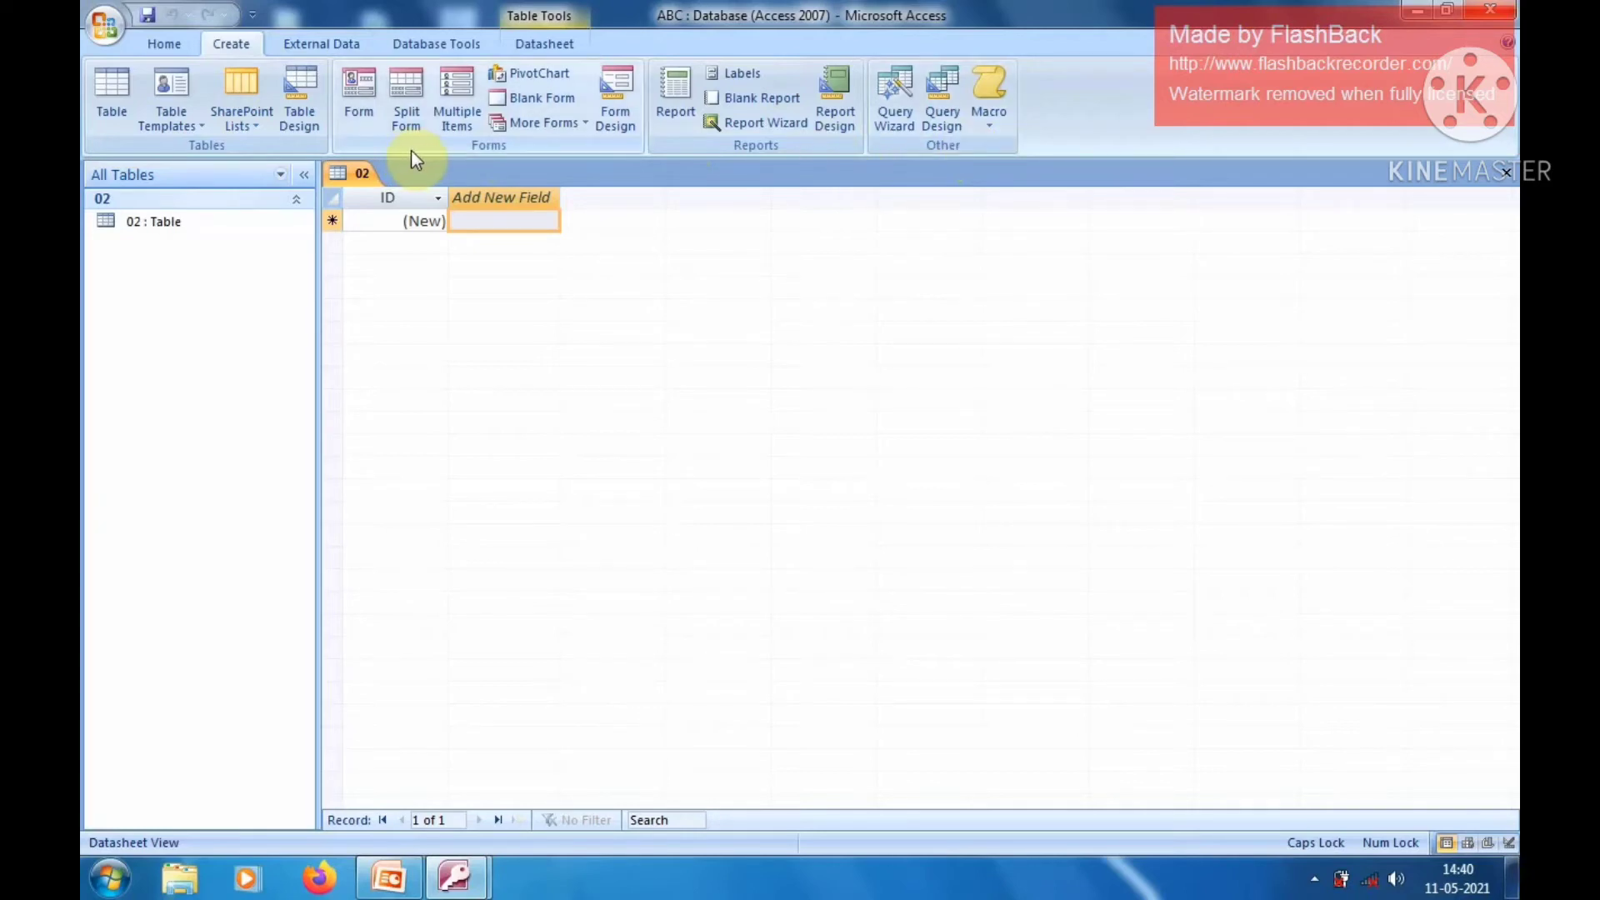
{"action": "left_click", "coordinate": [373, 107]}
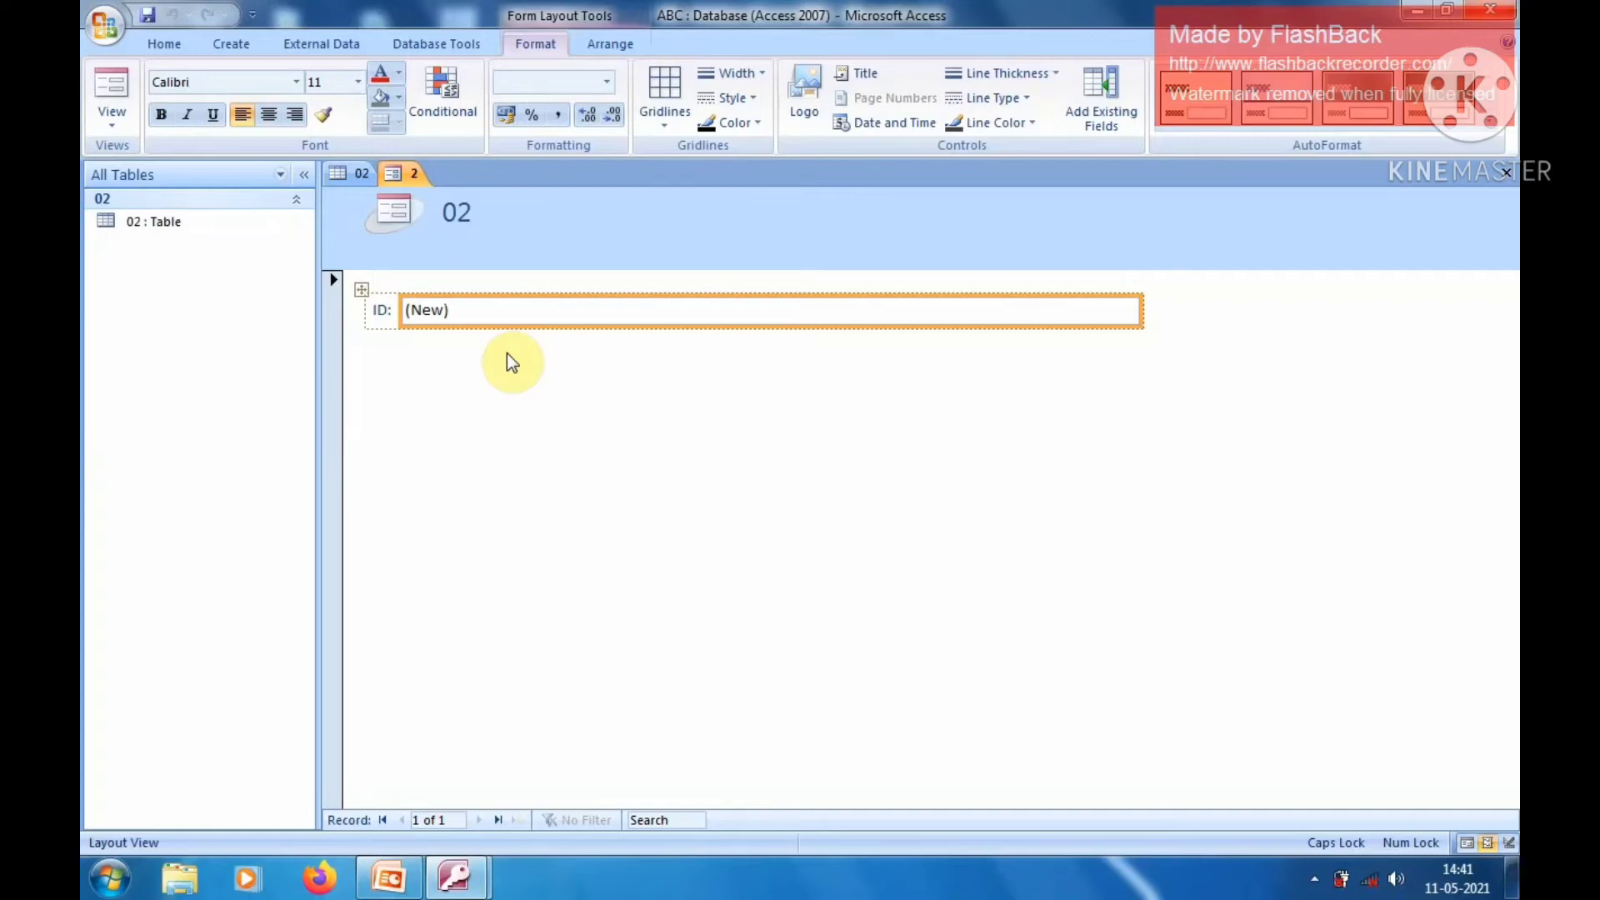
{"action": "left_click", "coordinate": [117, 20]}
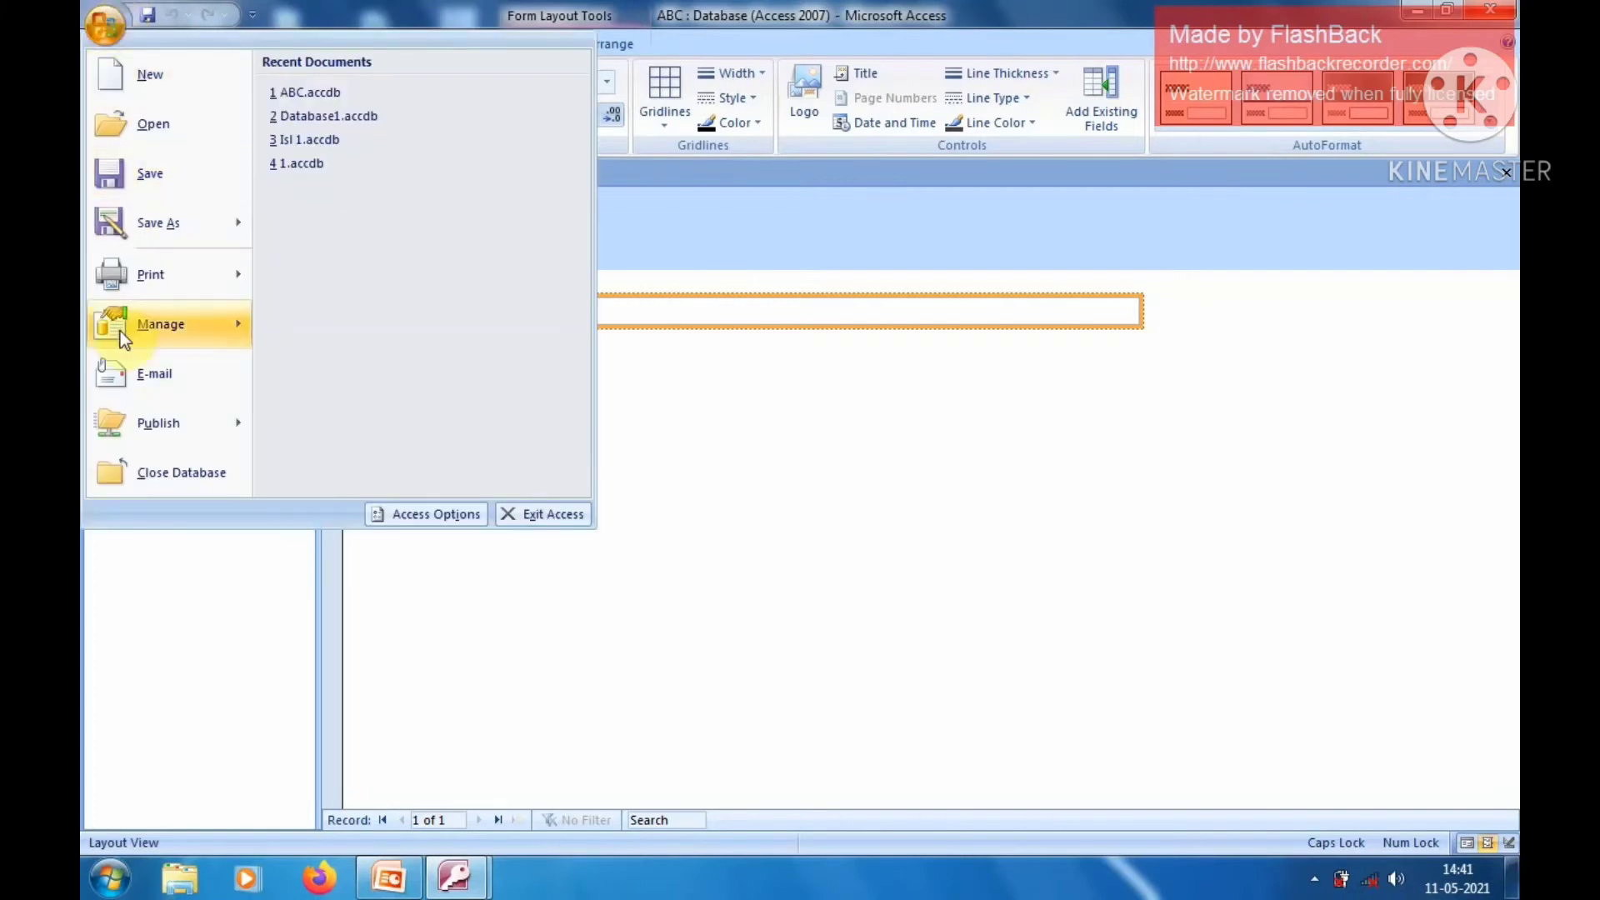
{"action": "left_click", "coordinate": [146, 468]}
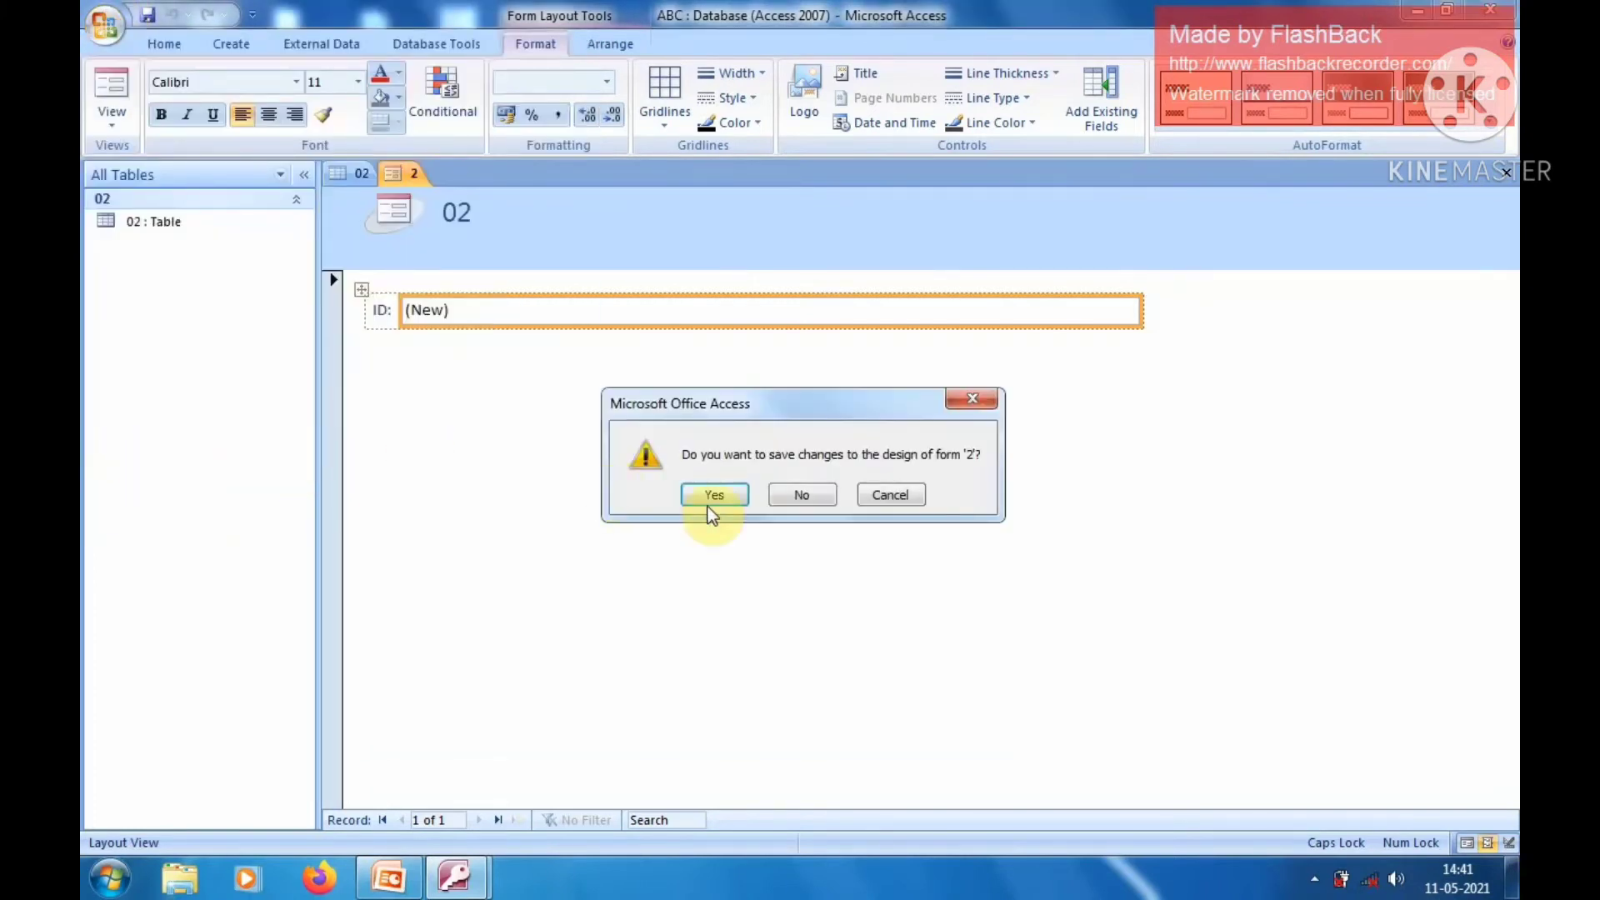
{"action": "left_click", "coordinate": [777, 497]}
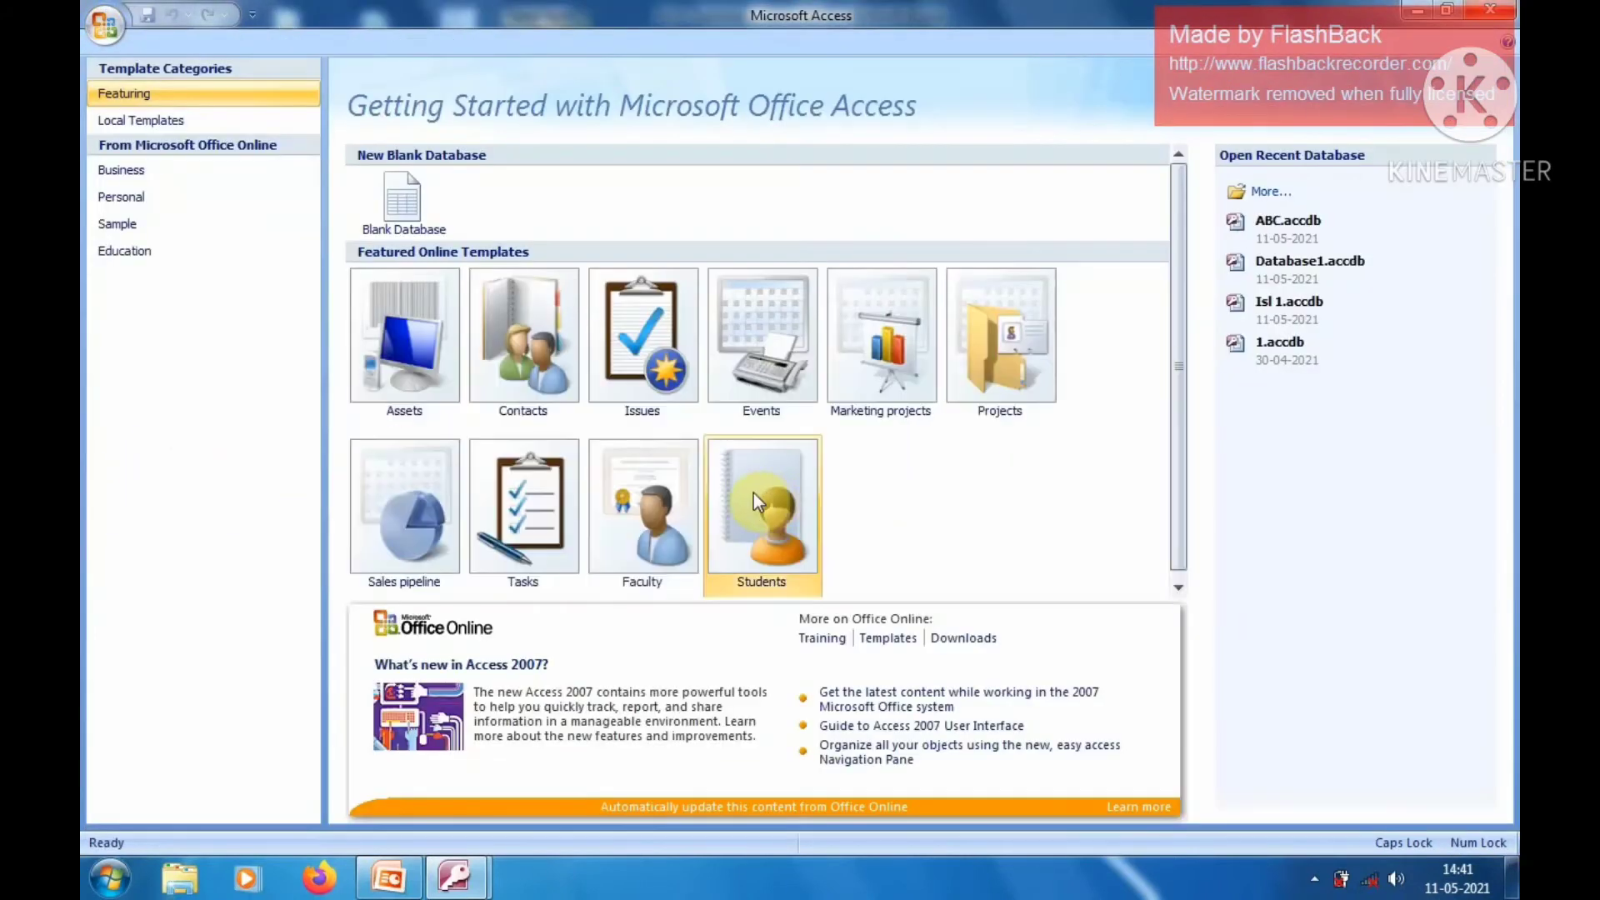
Step: Open the recent database Isl 1.accdb and open its table 01
{"action": "left_click", "coordinate": [1289, 320]}
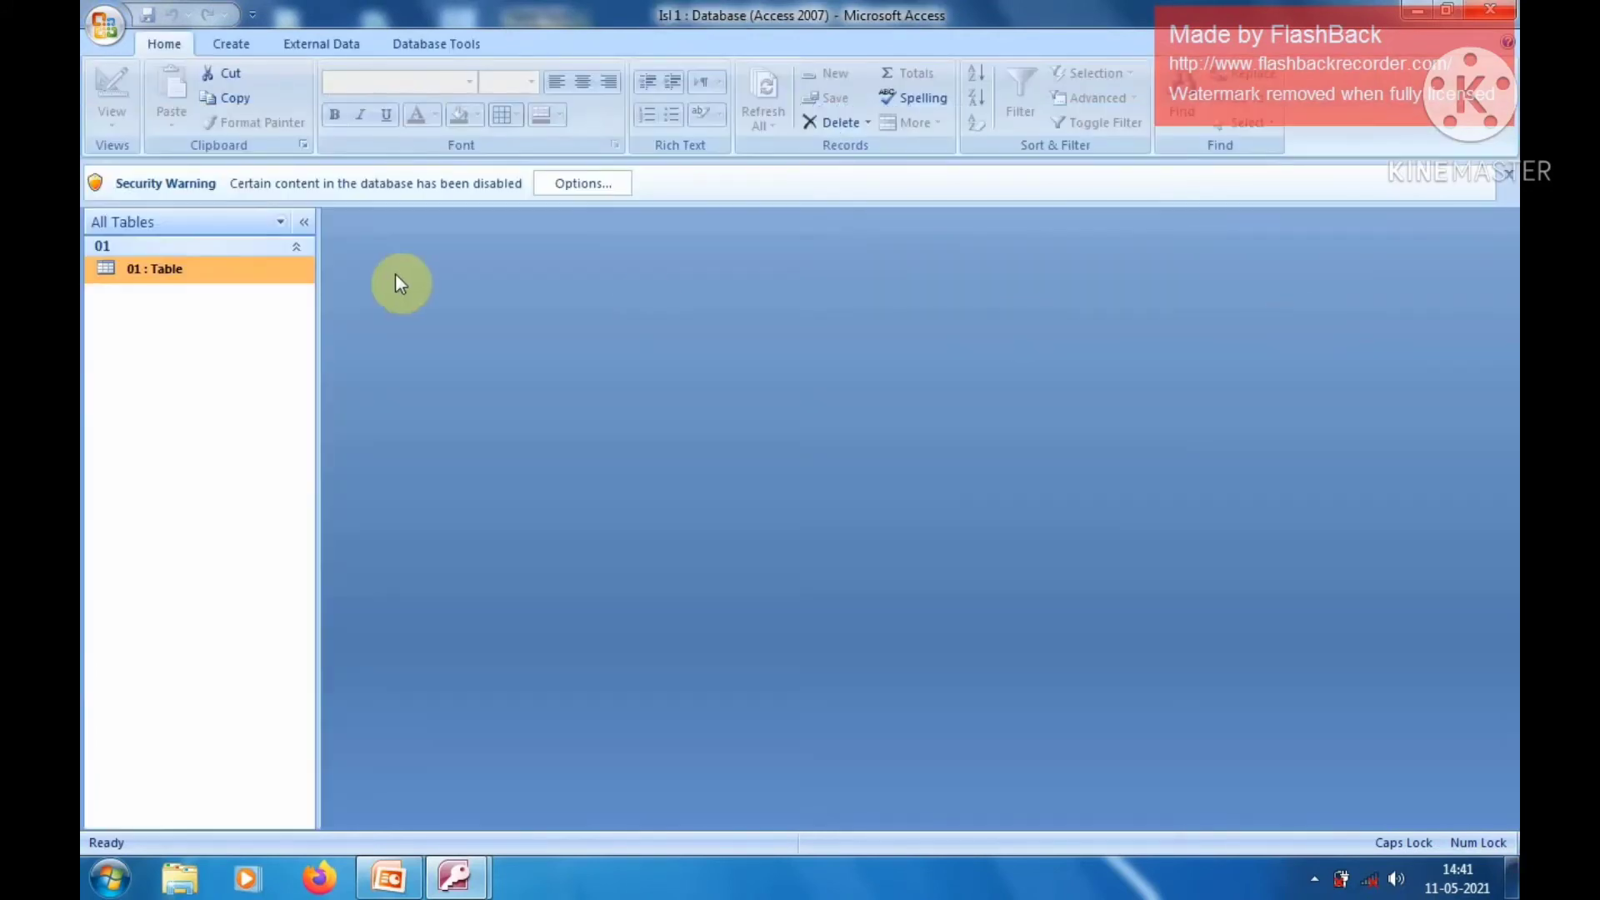
{"action": "right_click", "coordinate": [283, 271]}
{"action": "left_click", "coordinate": [330, 282]}
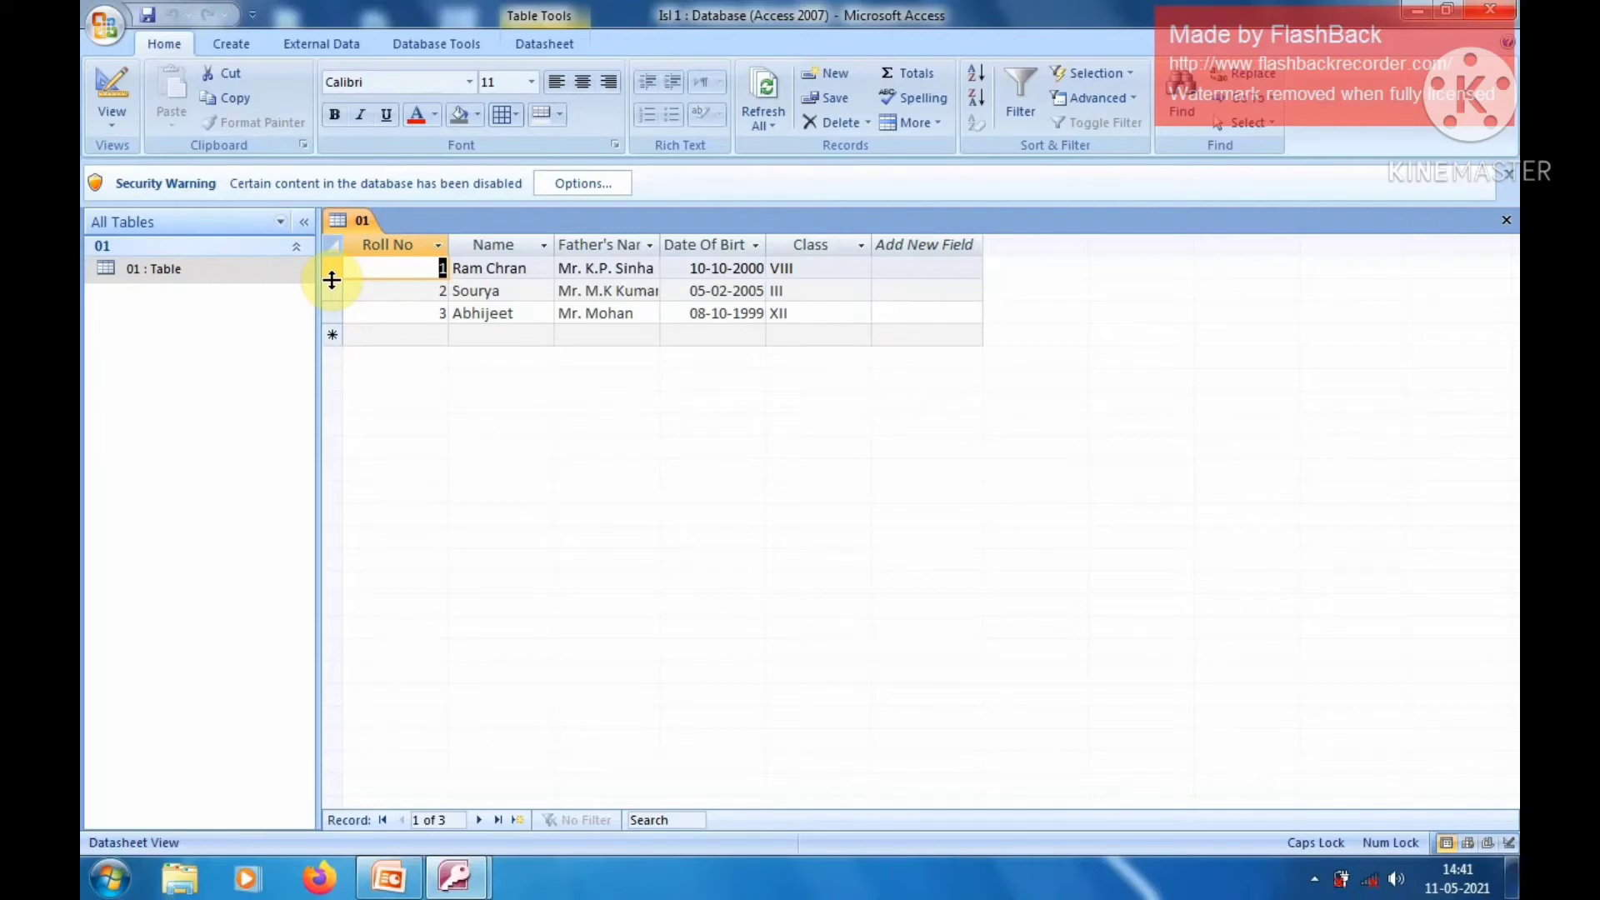
Step: Create a form from table 01, proceeding without exclusive access, and show its available view options
{"action": "left_click", "coordinate": [249, 40]}
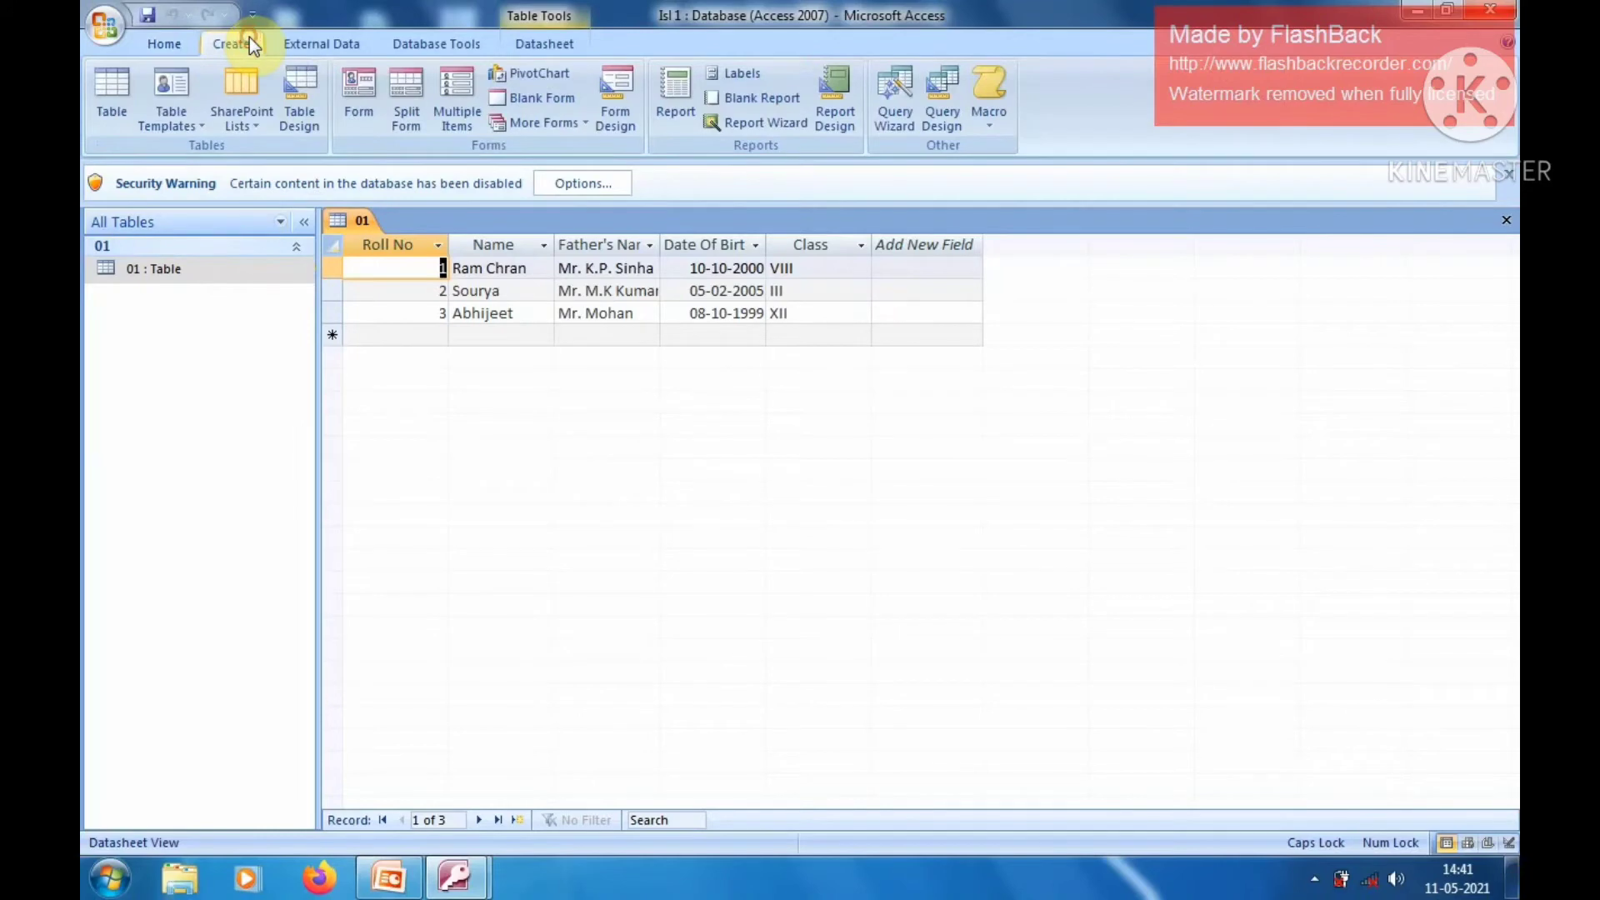
{"action": "left_click", "coordinate": [356, 110]}
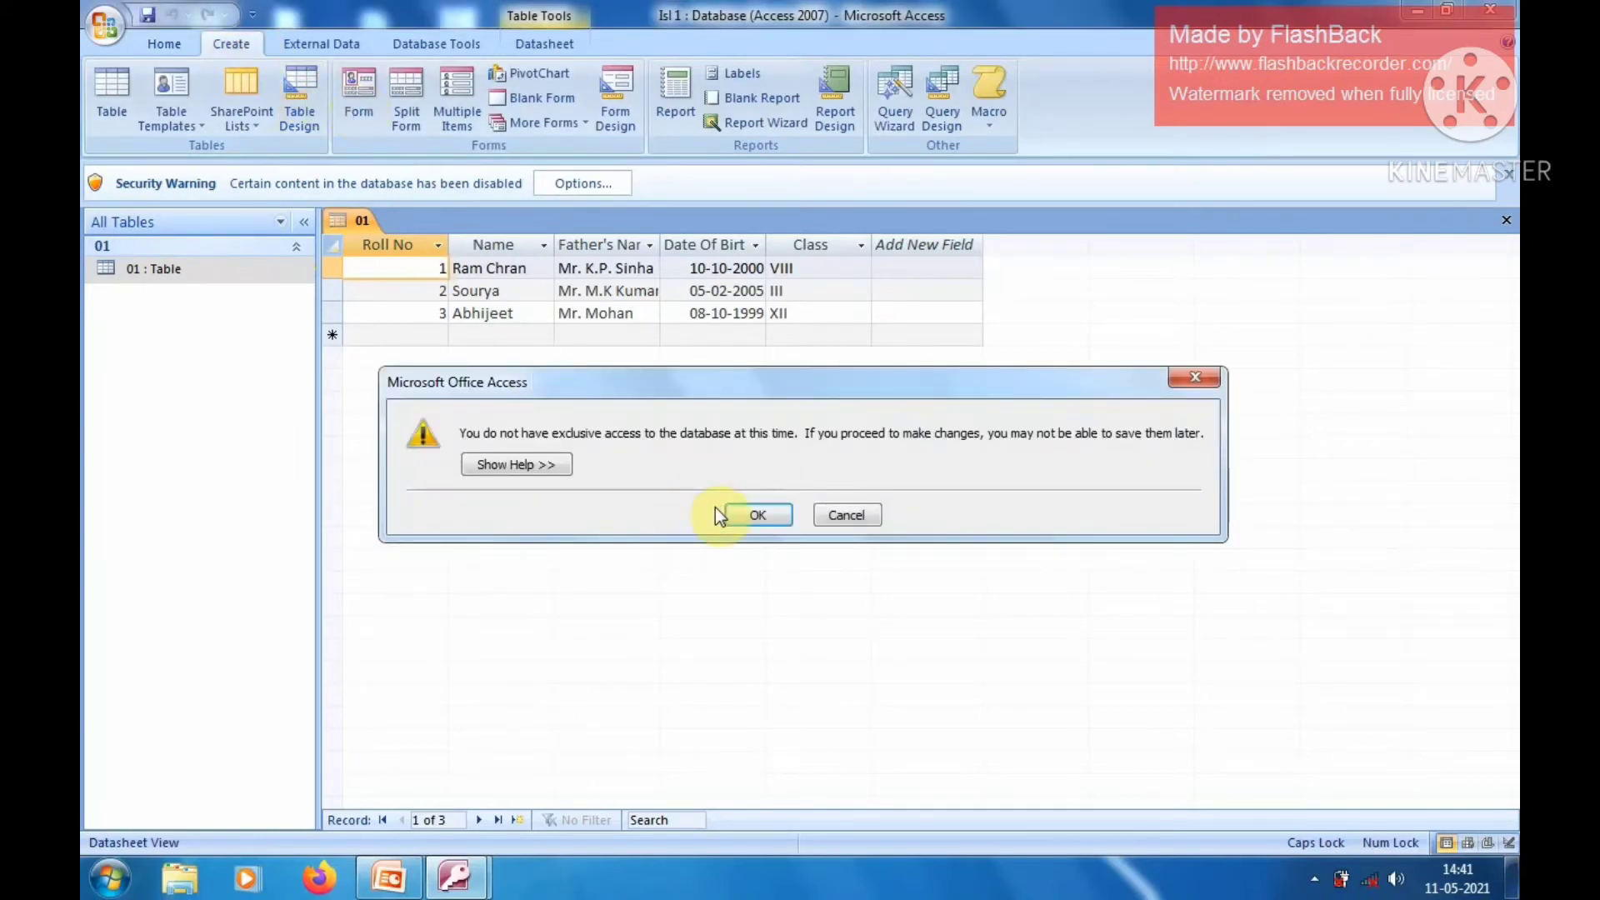
{"action": "left_click", "coordinate": [754, 514]}
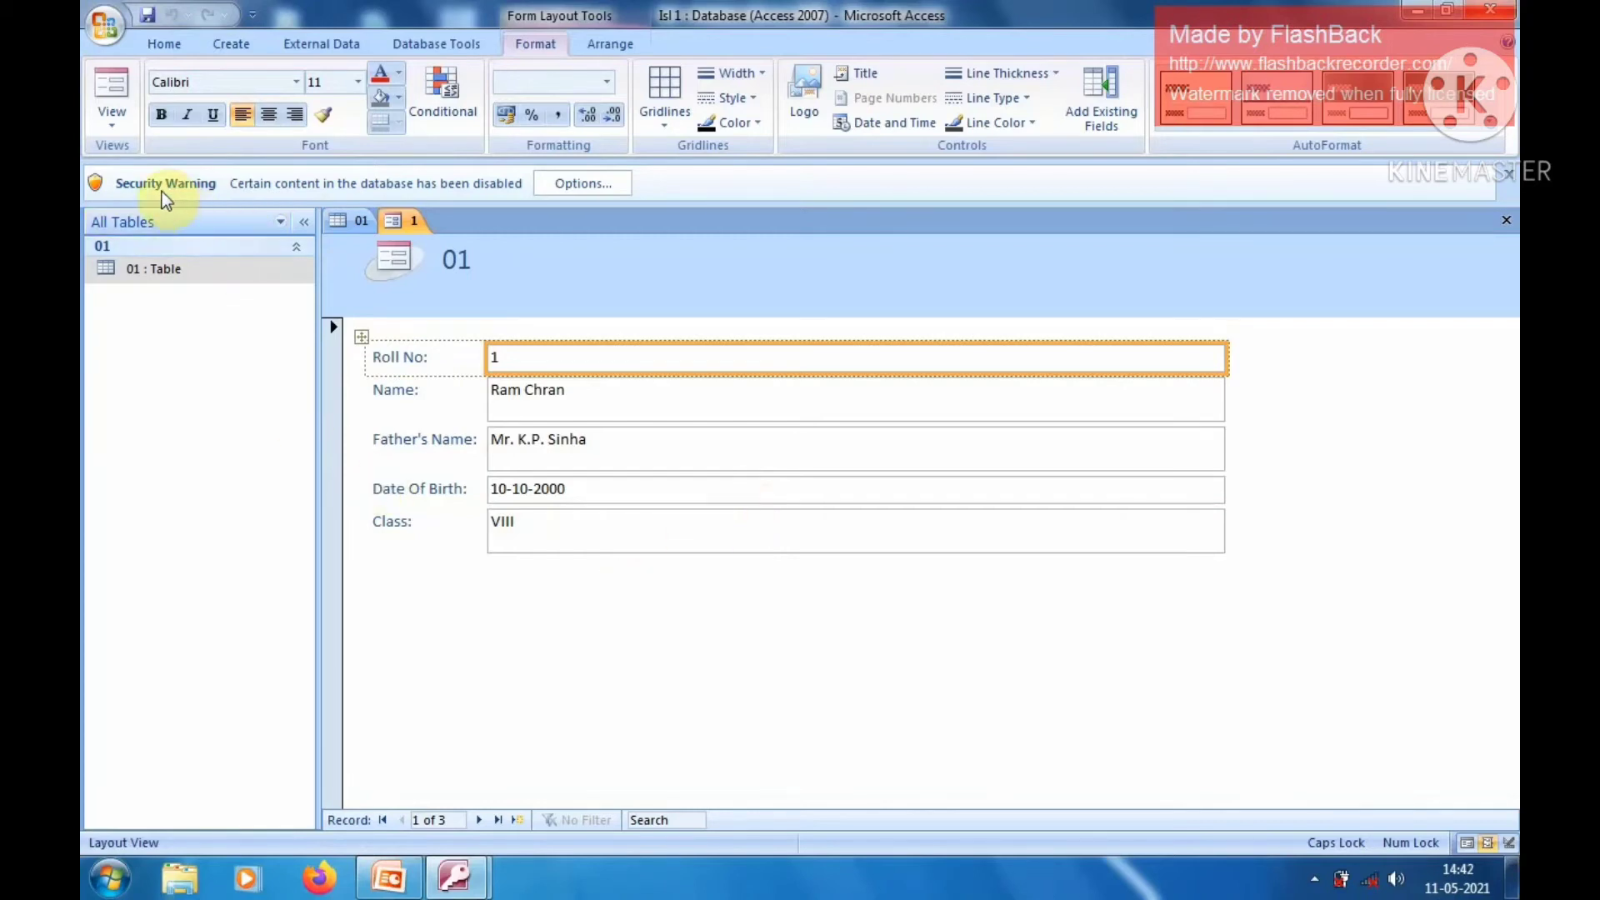
{"action": "left_click", "coordinate": [122, 130]}
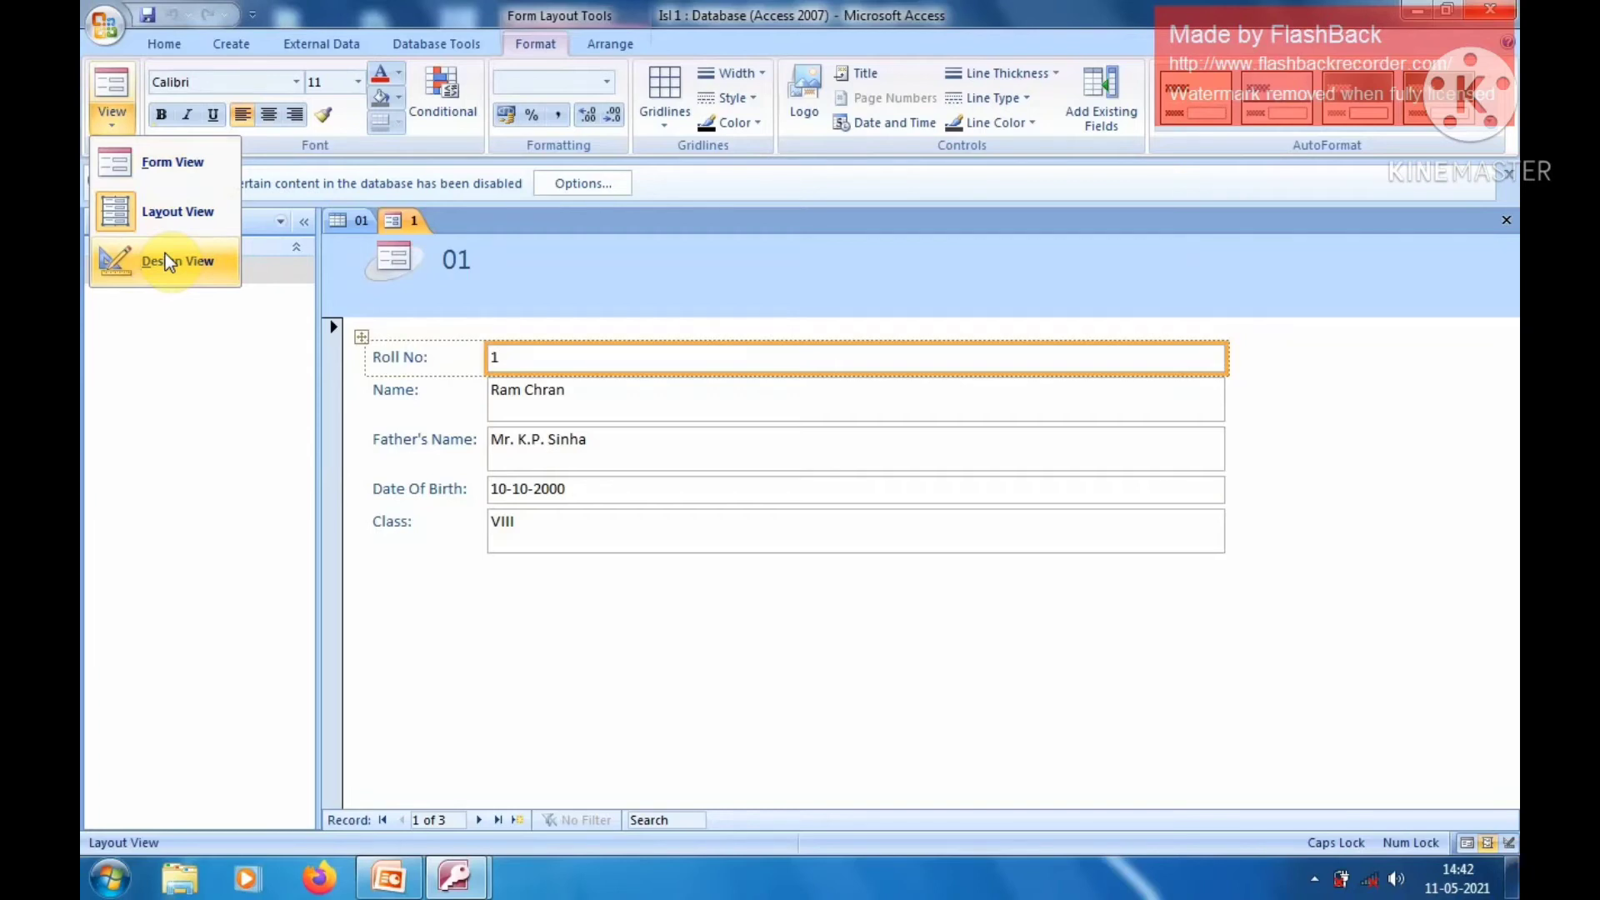
Step: Switch to the PowerPoint presentation and highlight the definition of a form on slide 2
{"action": "left_click", "coordinate": [388, 885]}
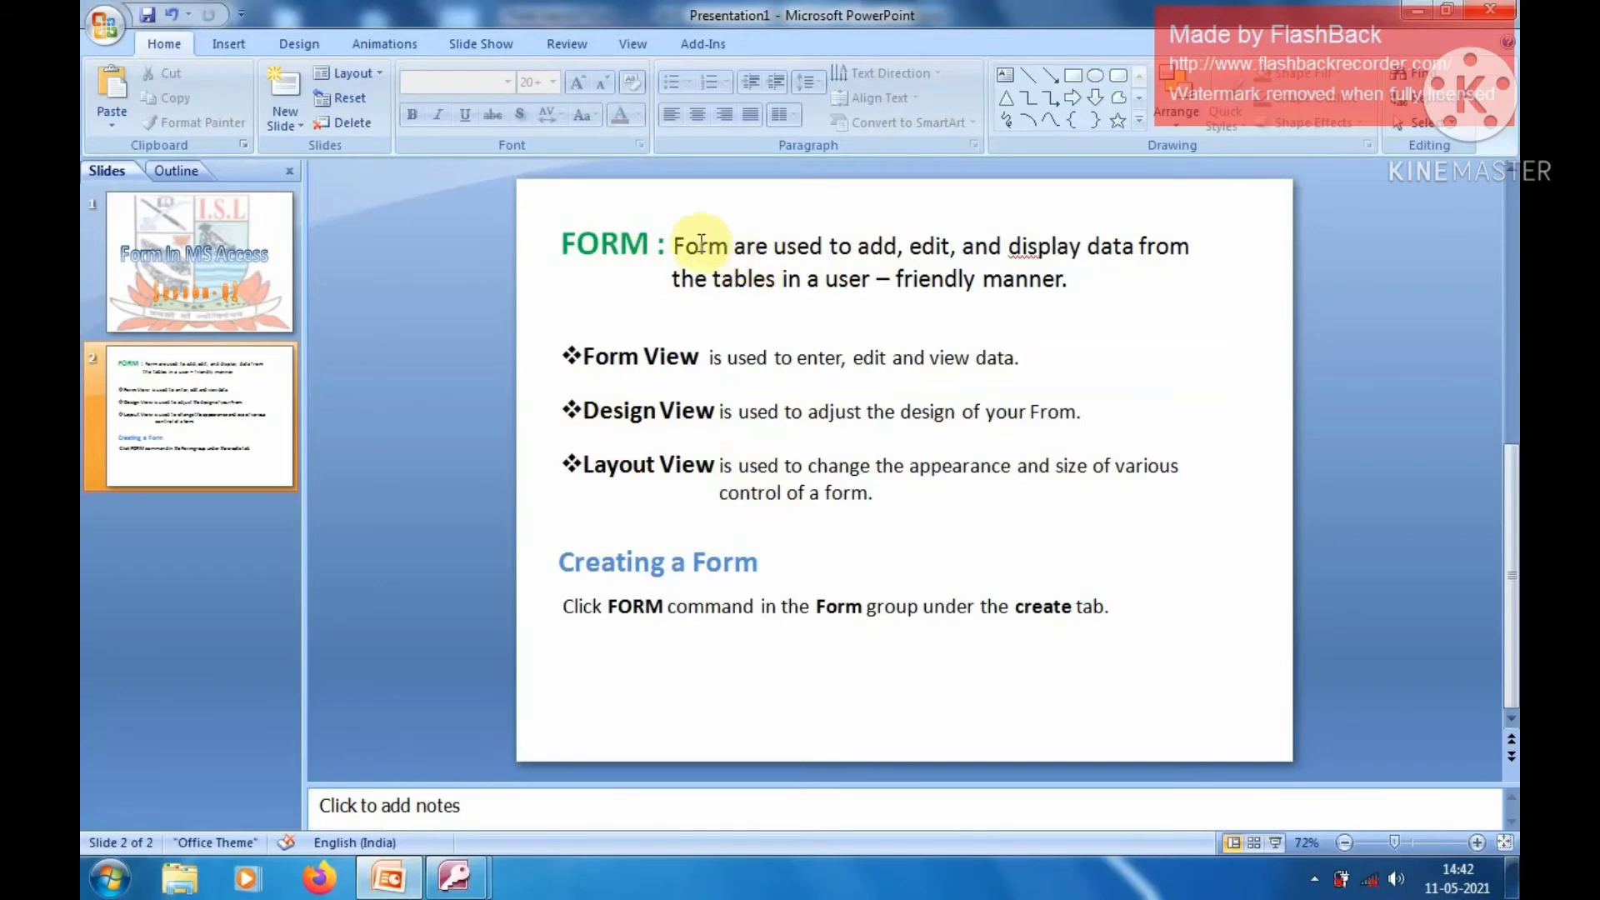
{"action": "mouse_move", "coordinate": [672, 239]}
{"action": "left_mouse_down"}
{"action": "mouse_move", "coordinate": [1017, 303]}
{"action": "mouse_move", "coordinate": [1075, 289]}
{"action": "left_mouse_up"}
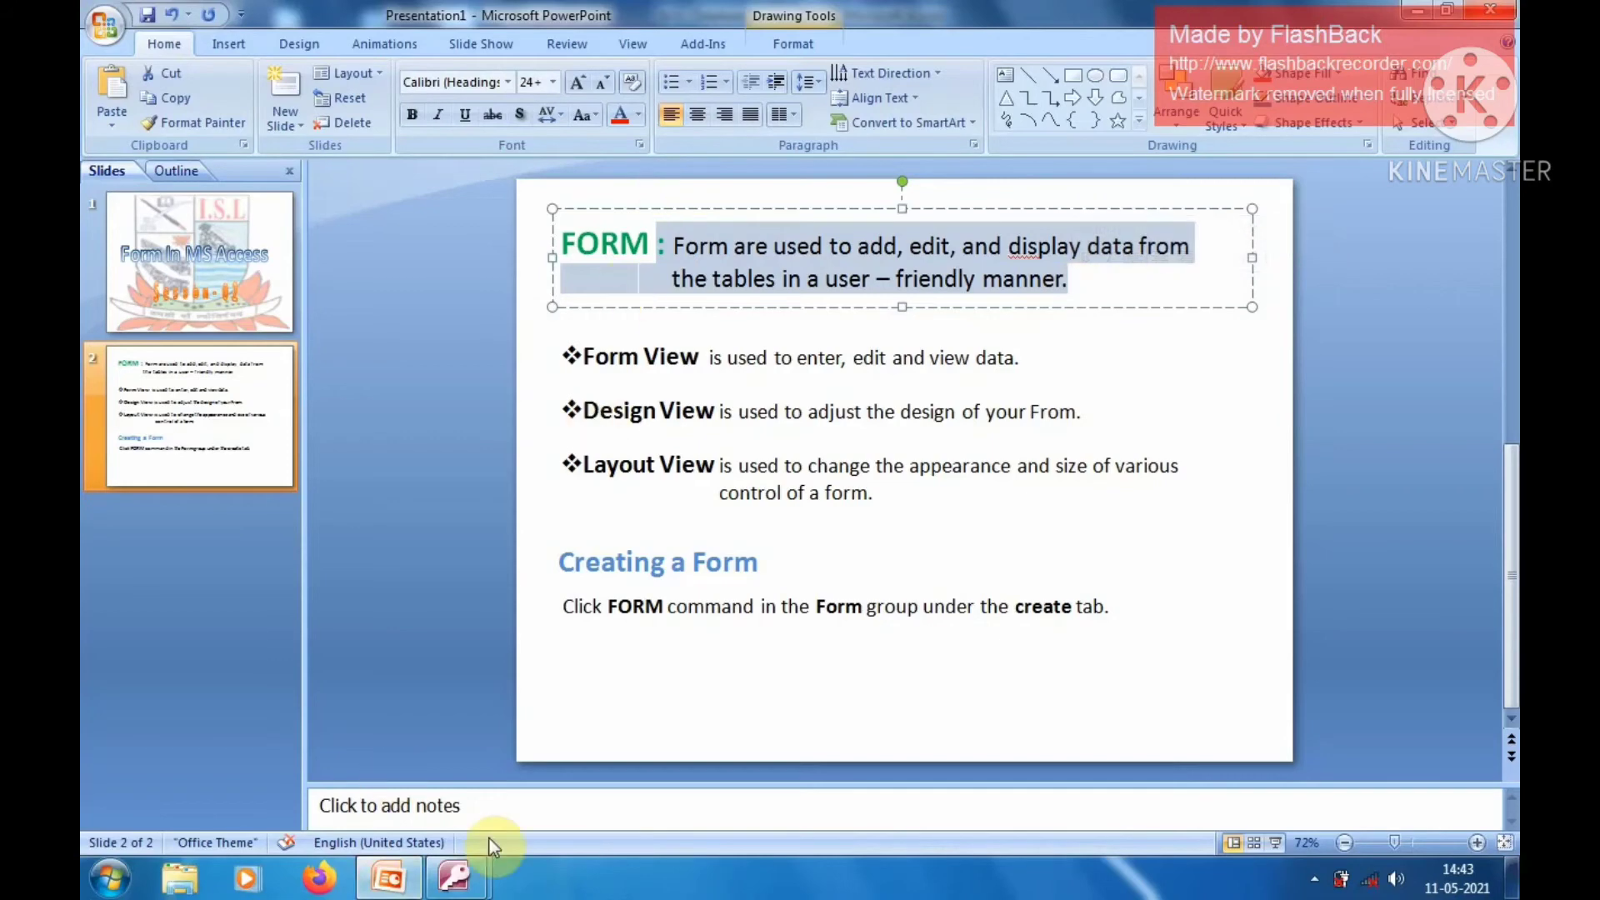
Step: Switch back to the Access window with the sorted table 01 and create a form from it, saving the table
{"action": "mouse_move", "coordinate": [463, 885]}
{"action": "left_click", "coordinate": [532, 778]}
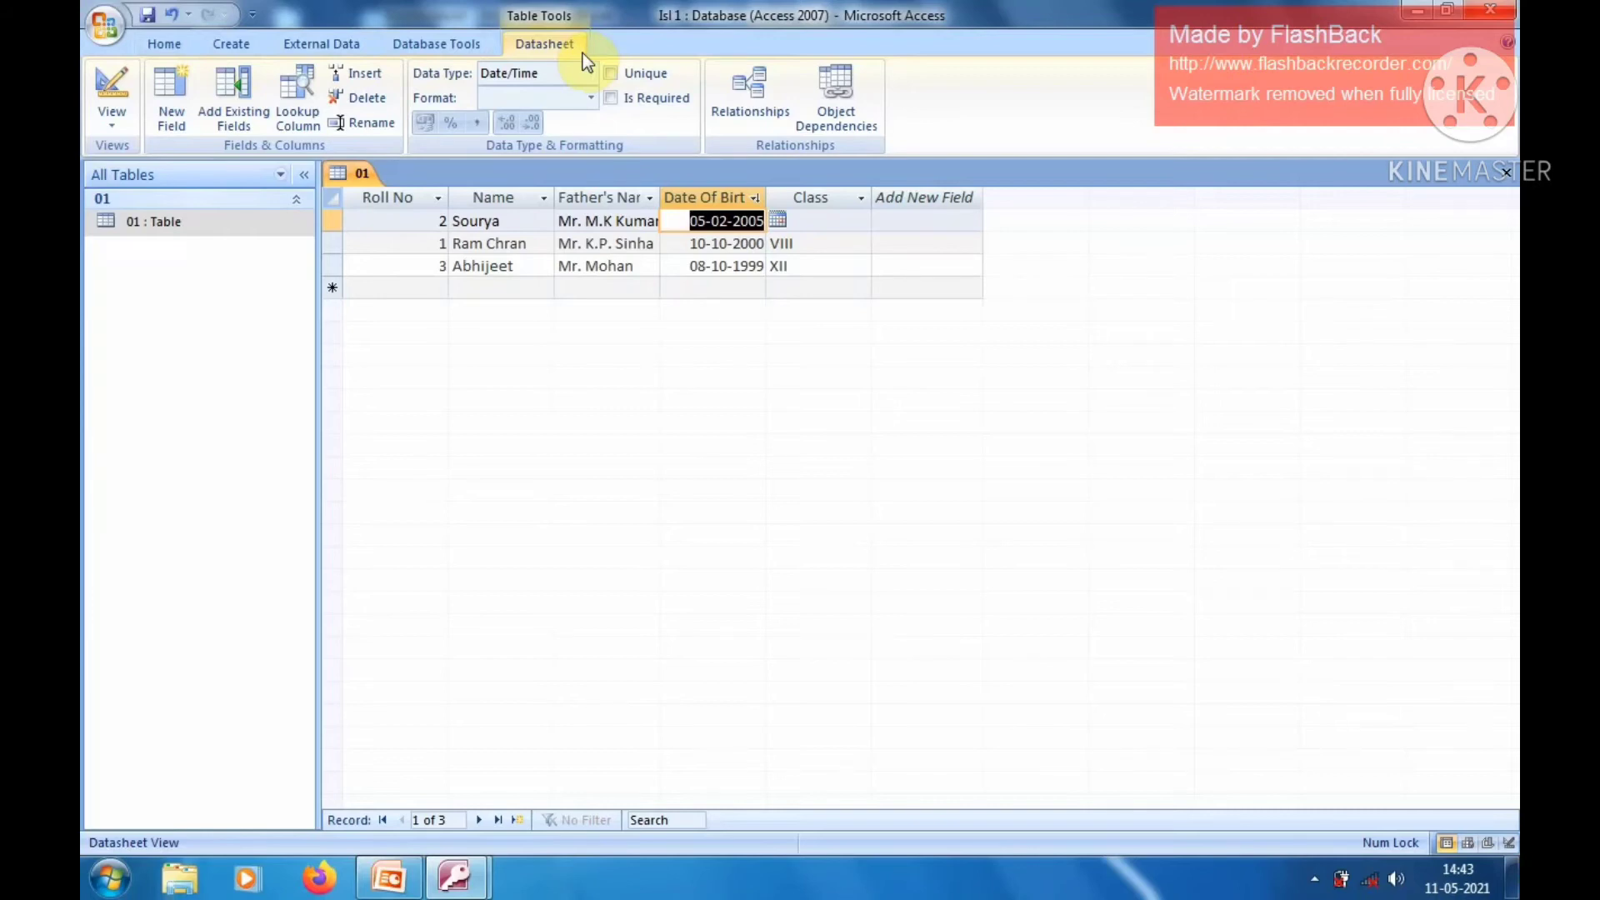
{"action": "left_click", "coordinate": [183, 47]}
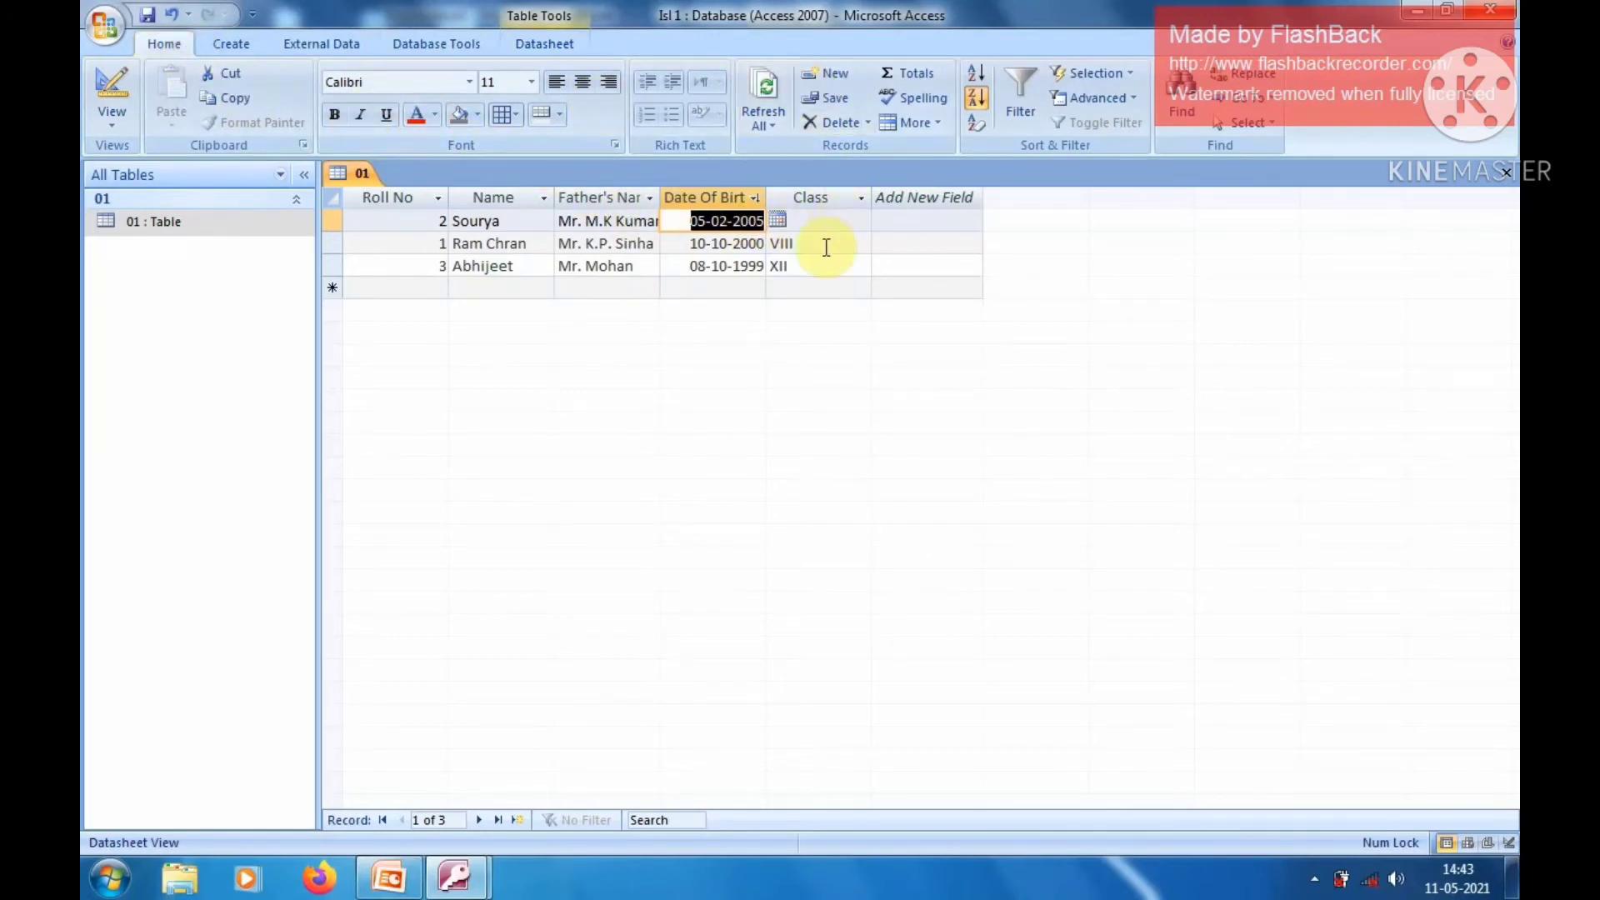
{"action": "left_click", "coordinate": [238, 41]}
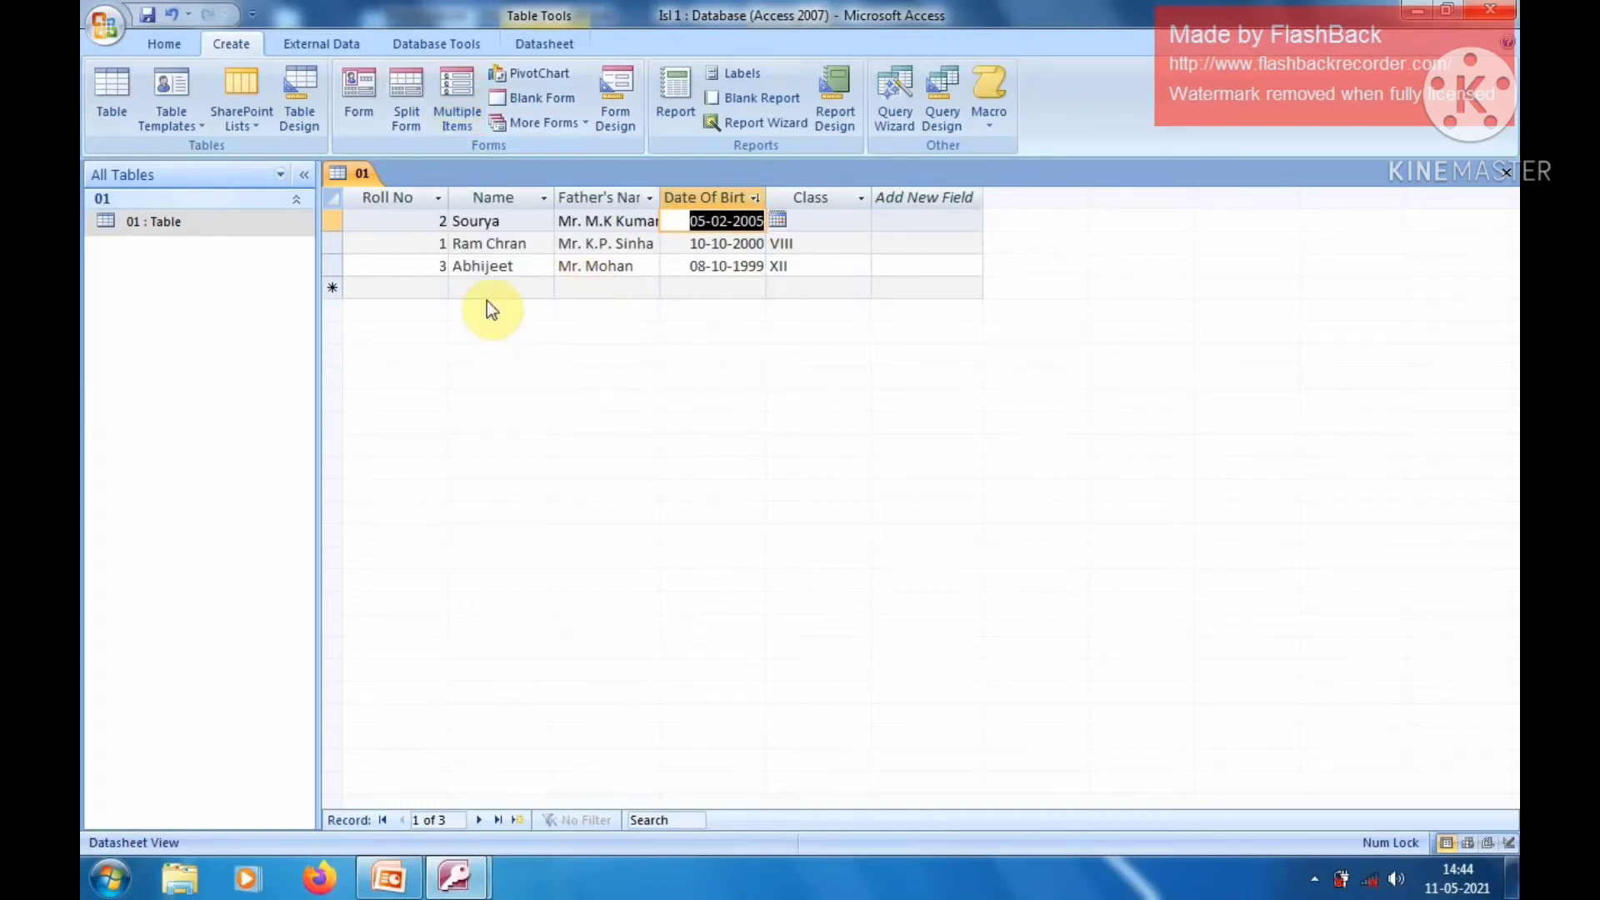
{"action": "left_click", "coordinate": [372, 110]}
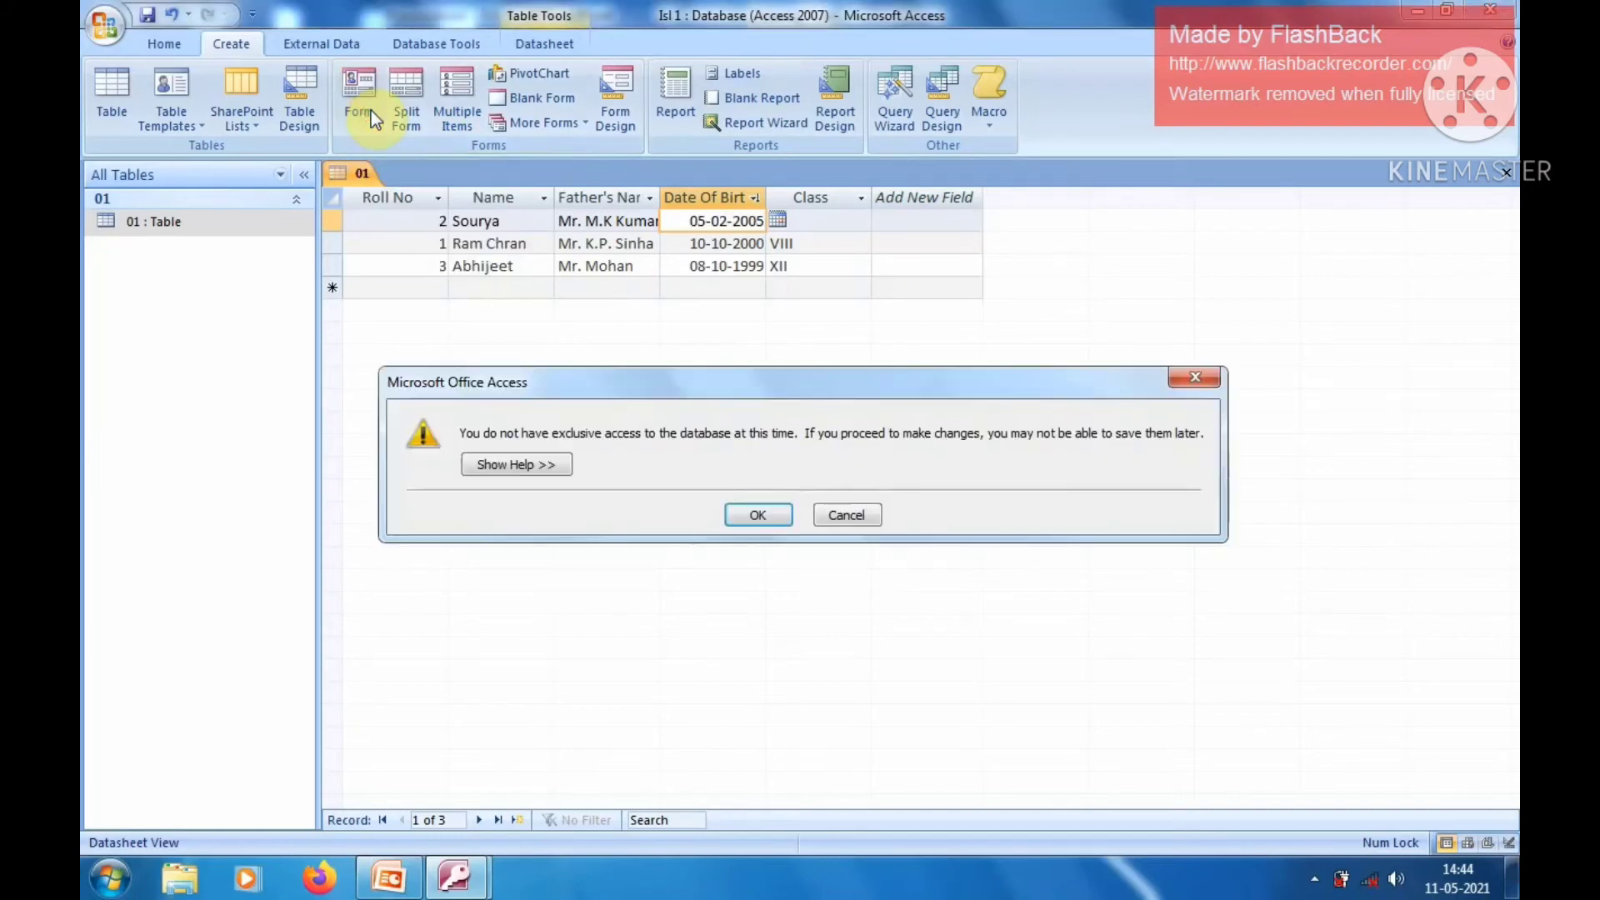
{"action": "left_click", "coordinate": [754, 516]}
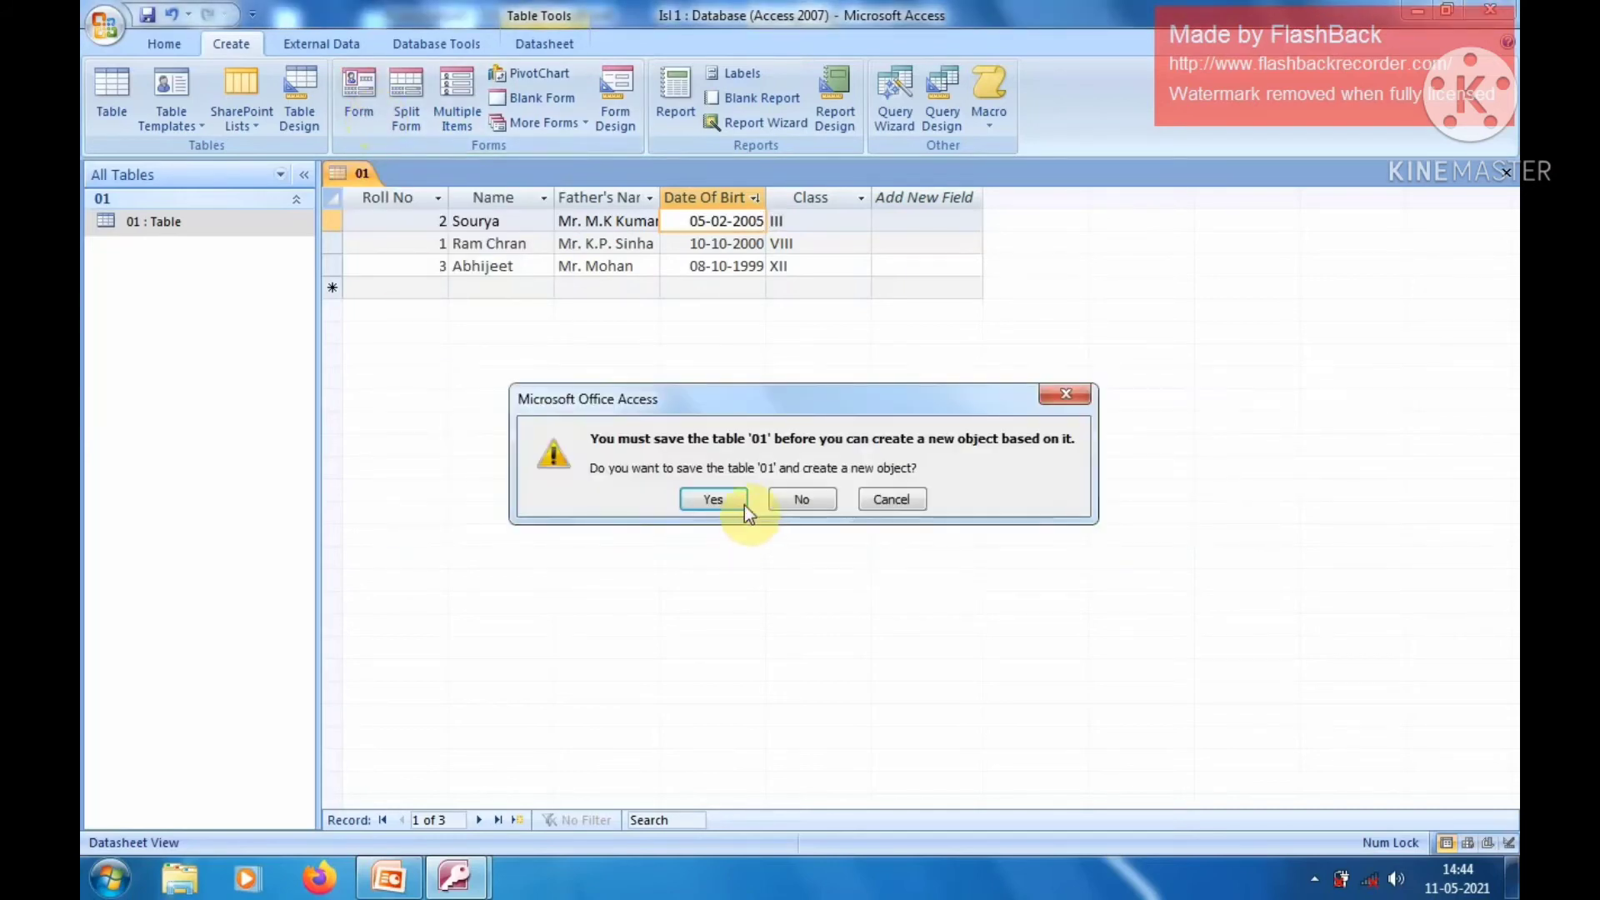
{"action": "left_click", "coordinate": [735, 498]}
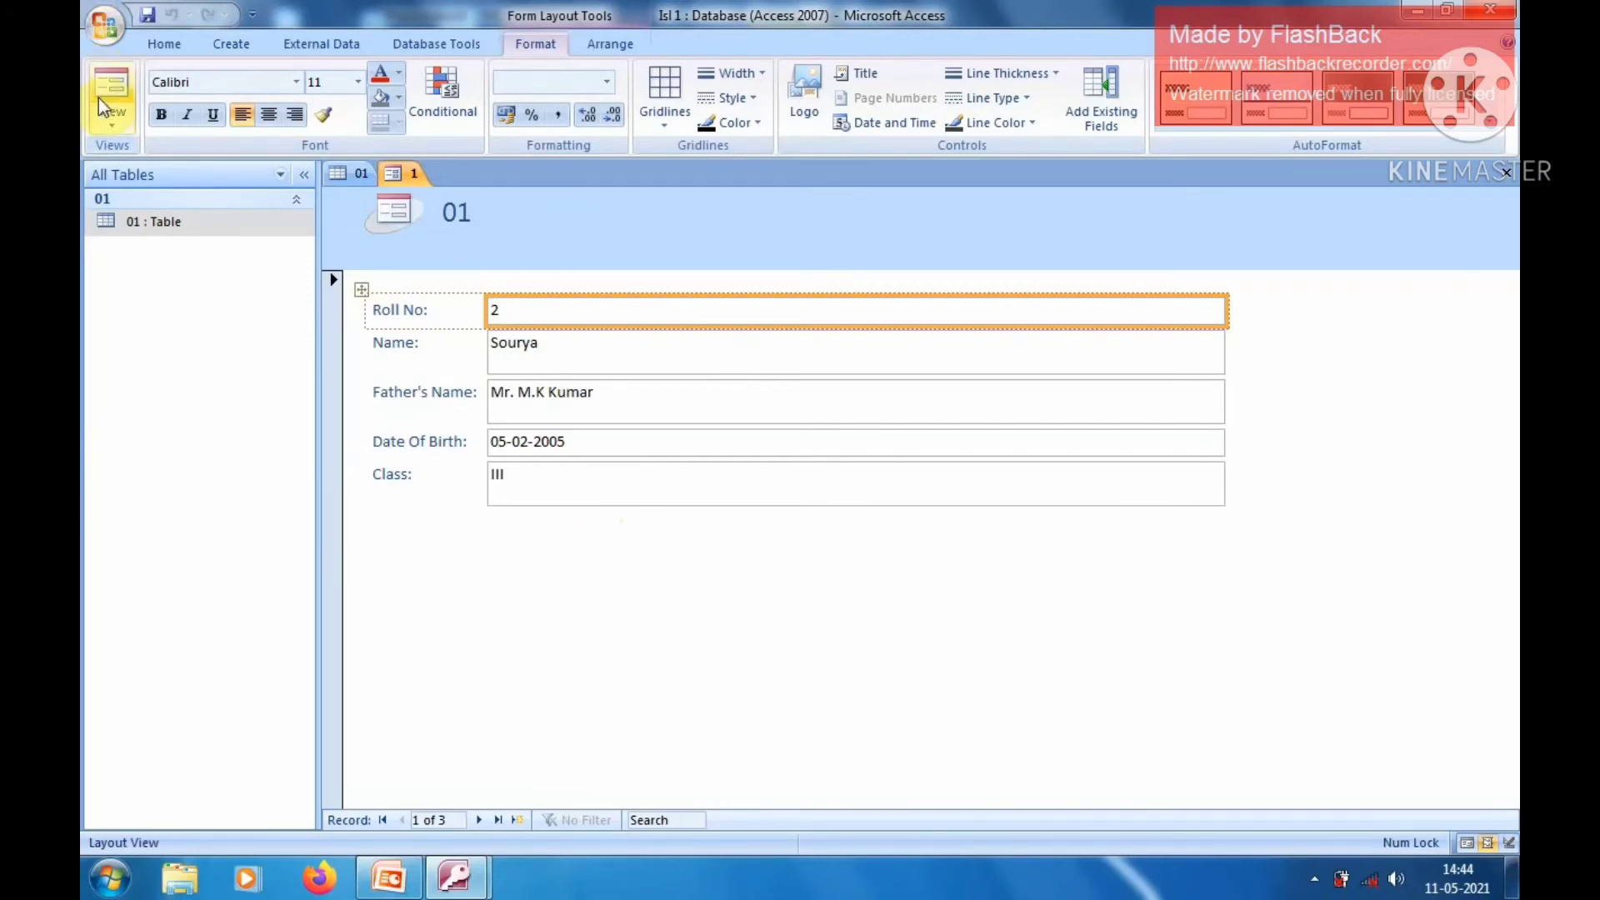
Step: Display the new form in Form View, and switch it to Design View
{"action": "left_click", "coordinate": [112, 118]}
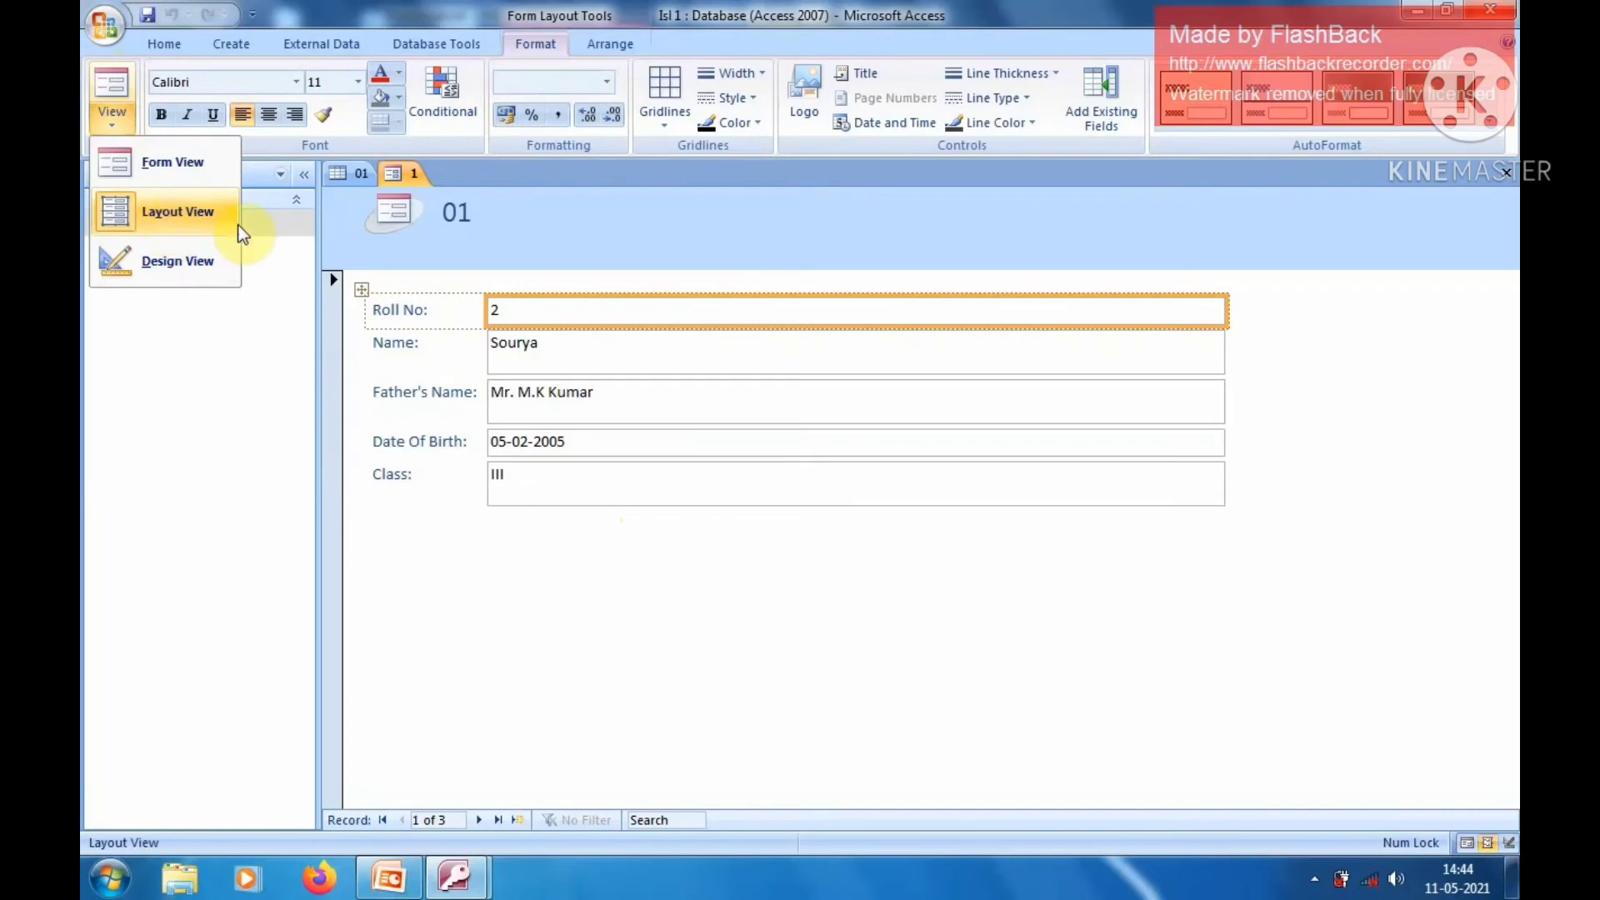
{"action": "left_click", "coordinate": [192, 161]}
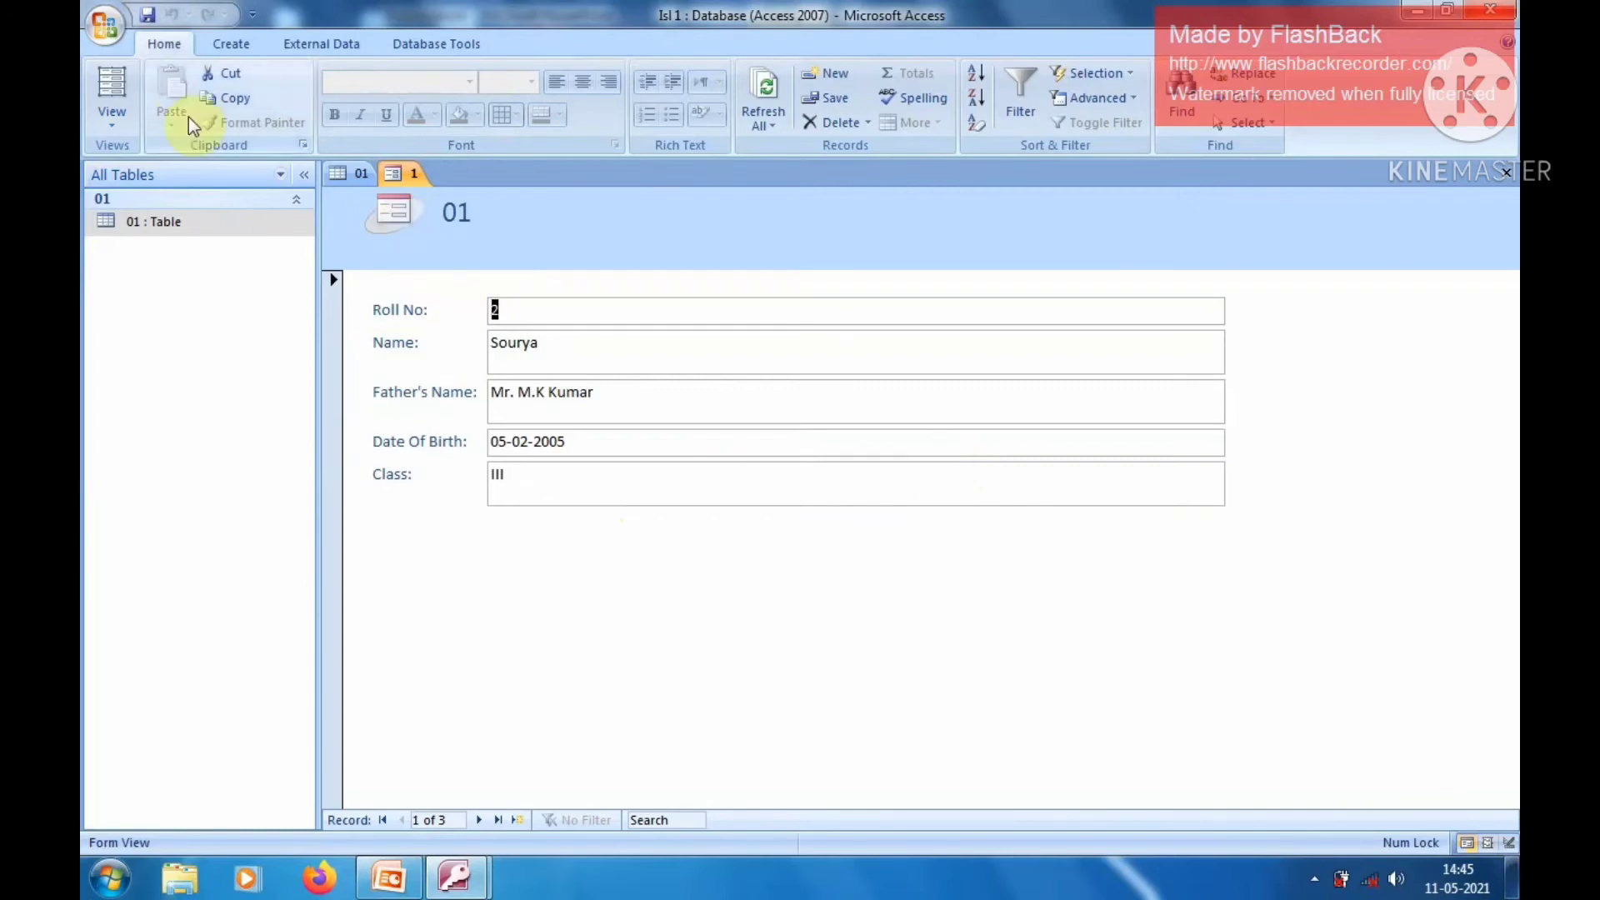
{"action": "left_click", "coordinate": [117, 122]}
{"action": "left_click", "coordinate": [133, 259]}
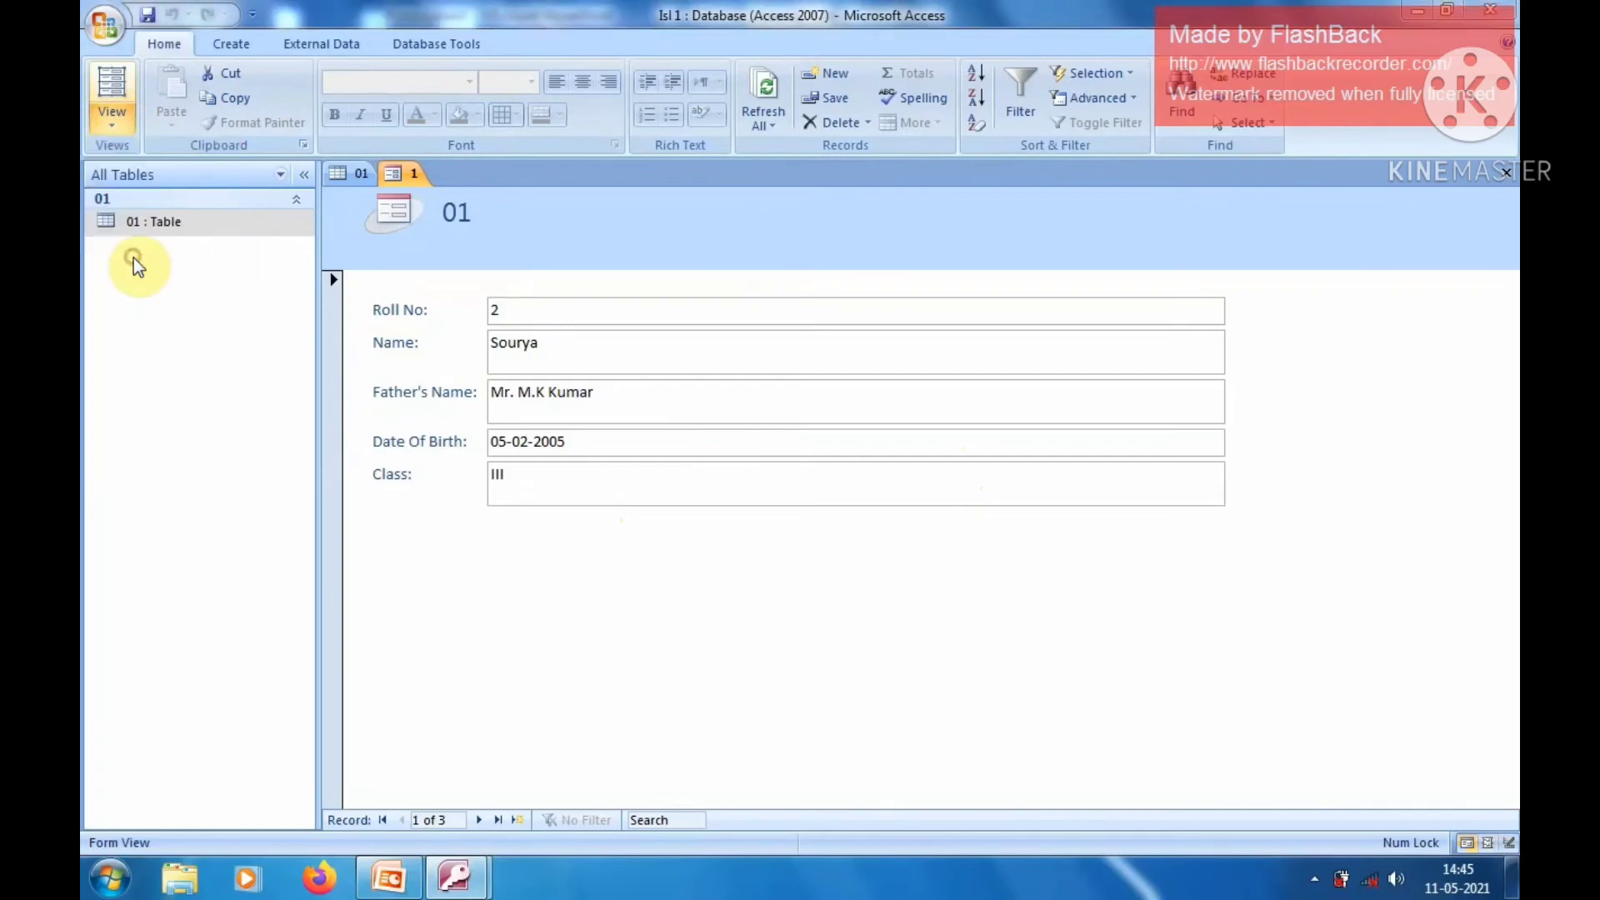
{"action": "left_click", "coordinate": [737, 518]}
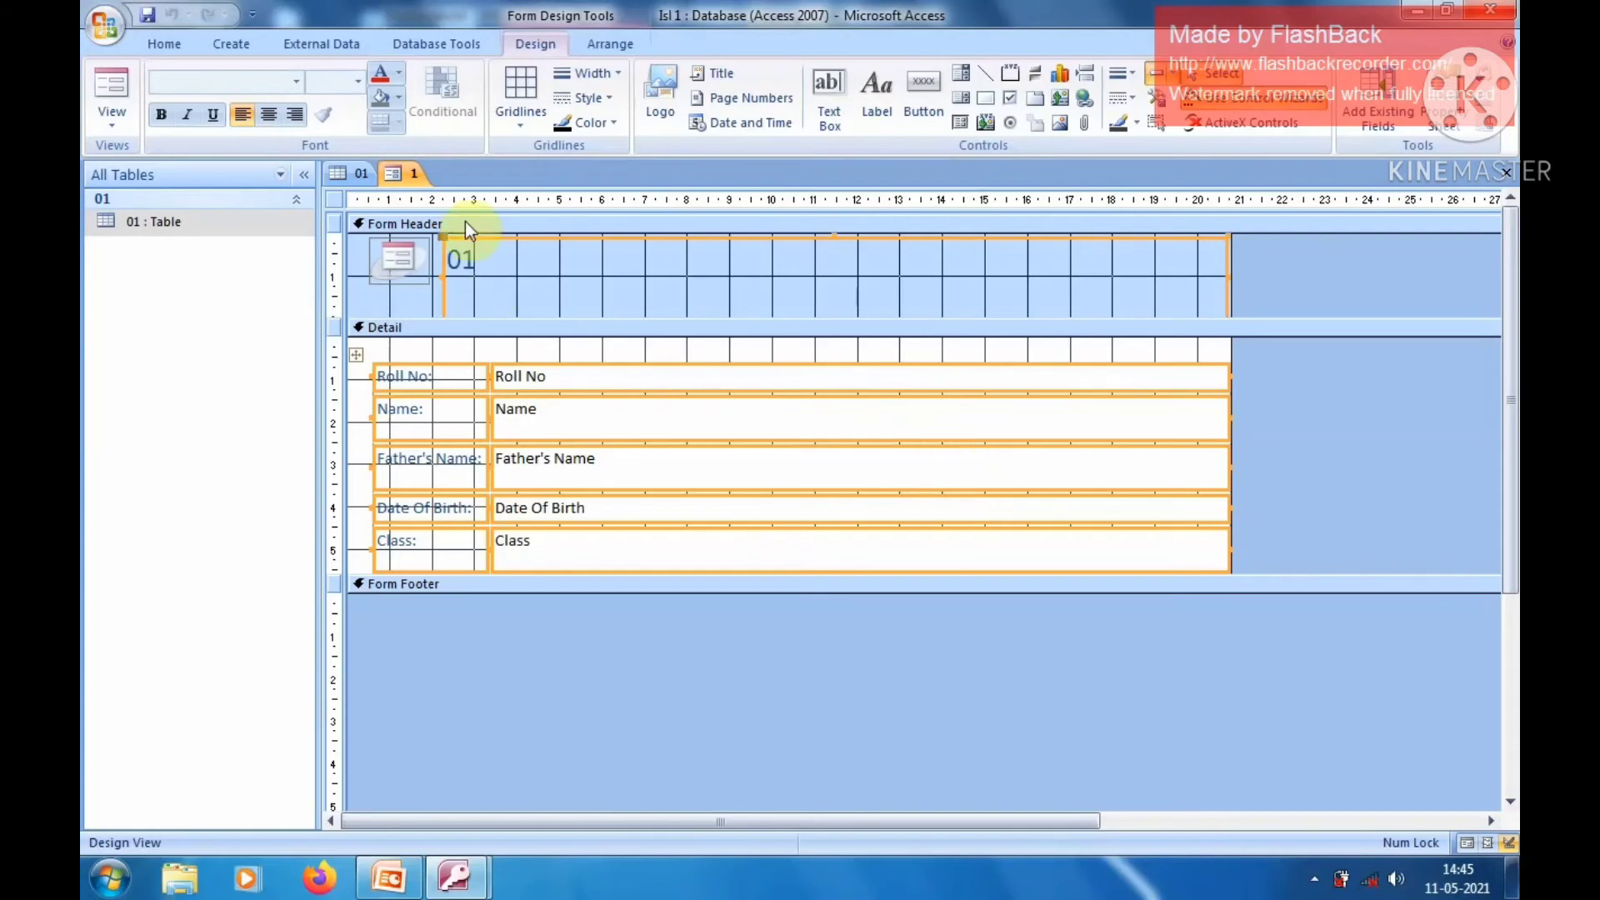
{"action": "left_click", "coordinate": [520, 121]}
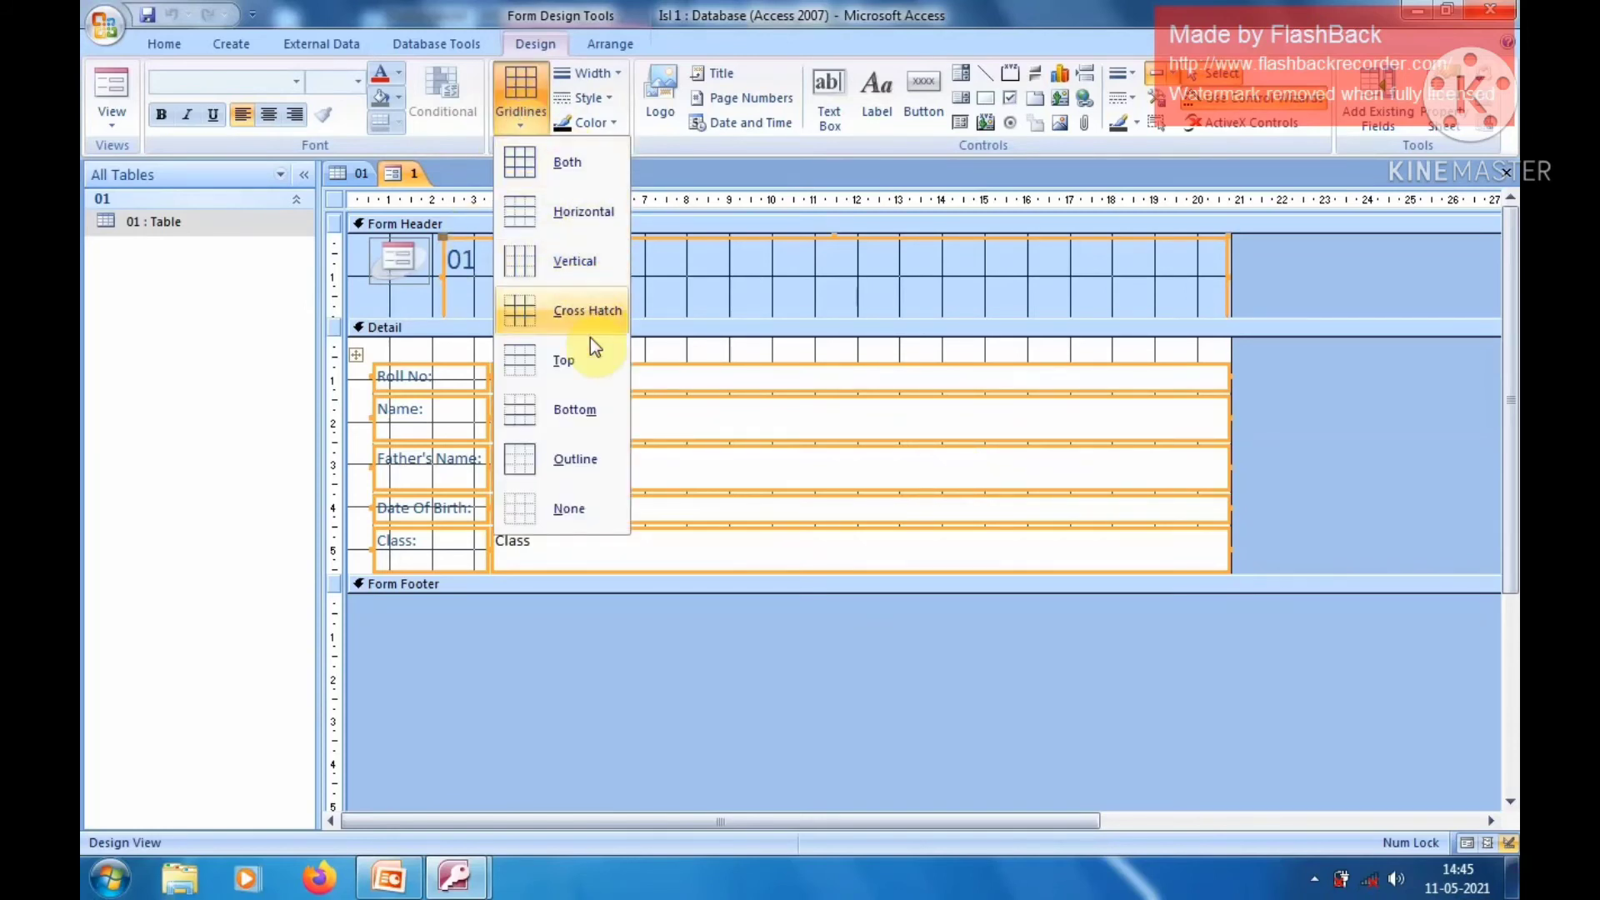
{"action": "left_click", "coordinate": [622, 73]}
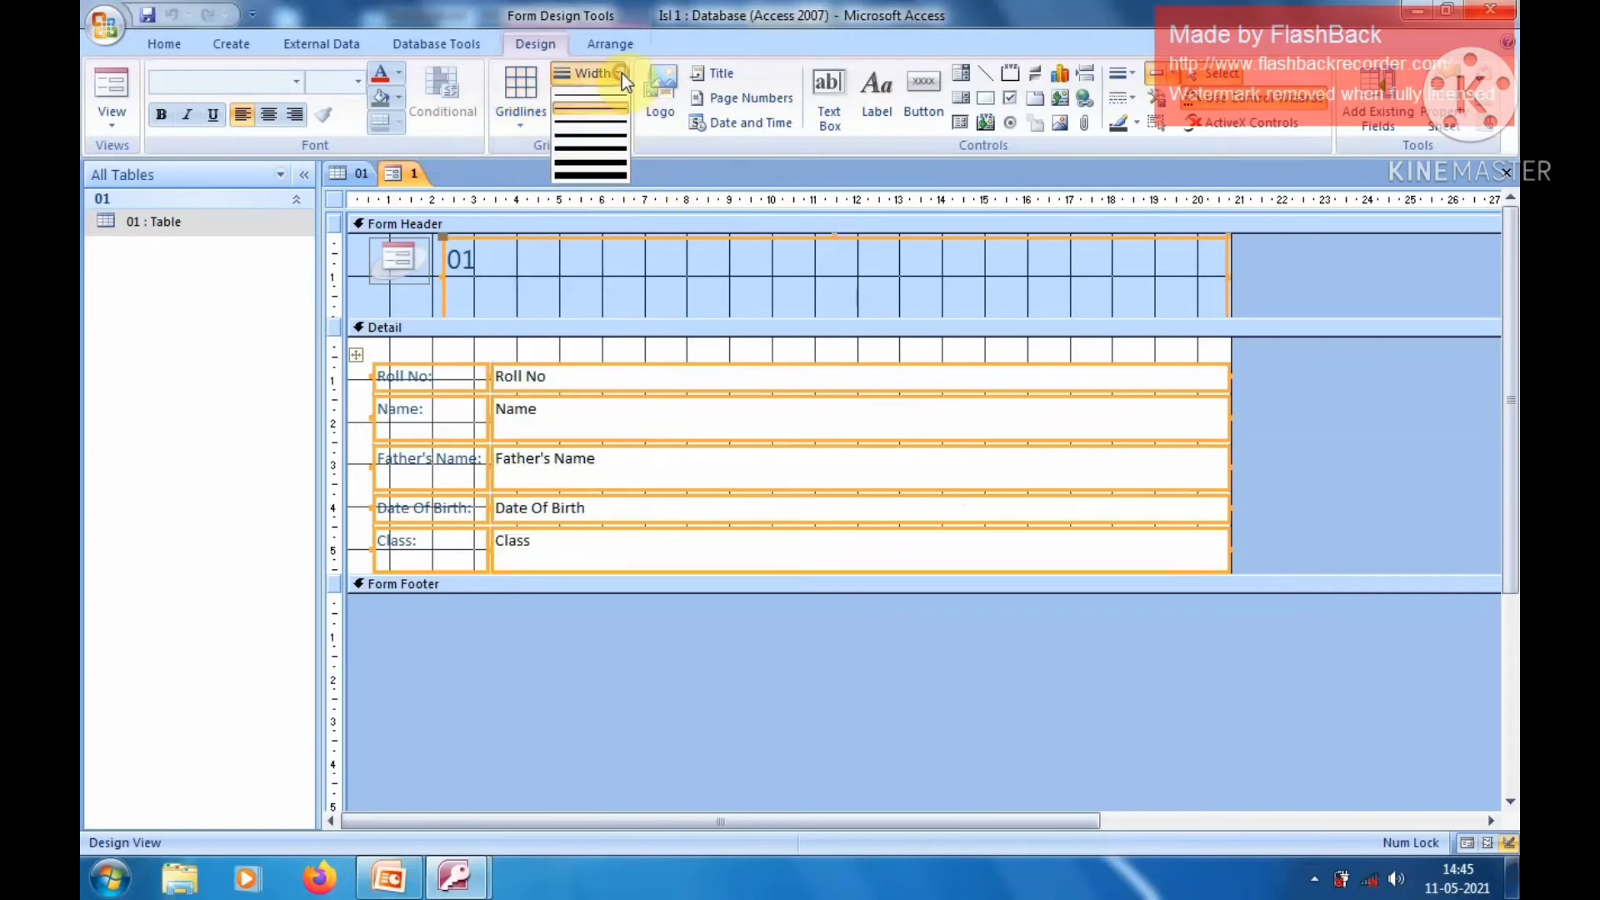
{"action": "left_click", "coordinate": [619, 77]}
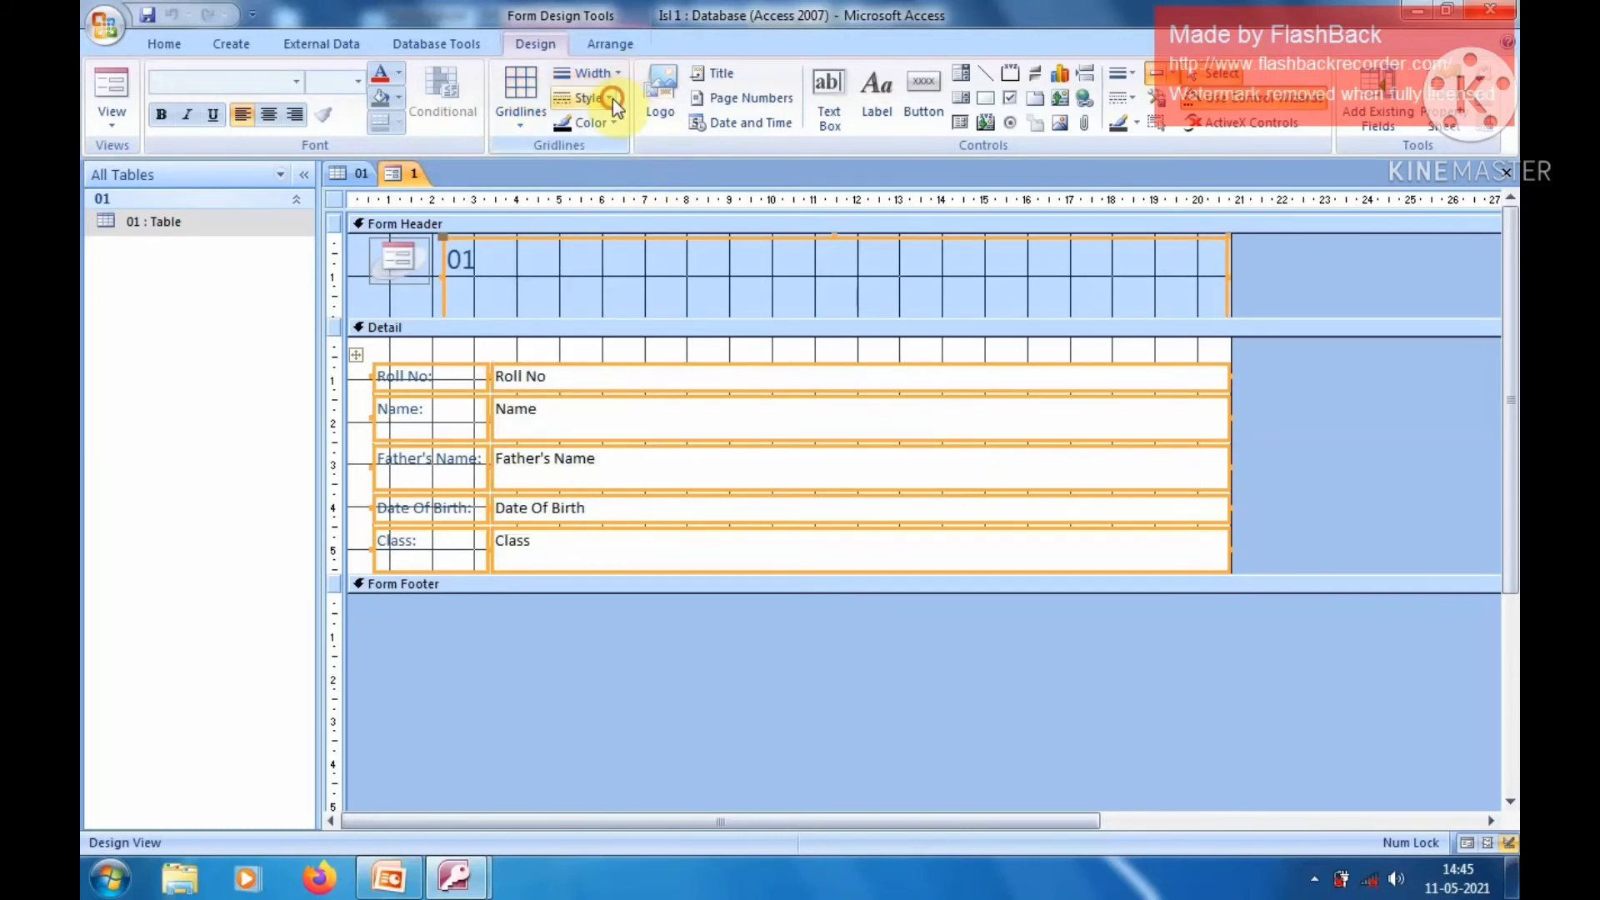
{"action": "left_click", "coordinate": [612, 99]}
{"action": "left_click", "coordinate": [612, 99]}
{"action": "left_click", "coordinate": [613, 124]}
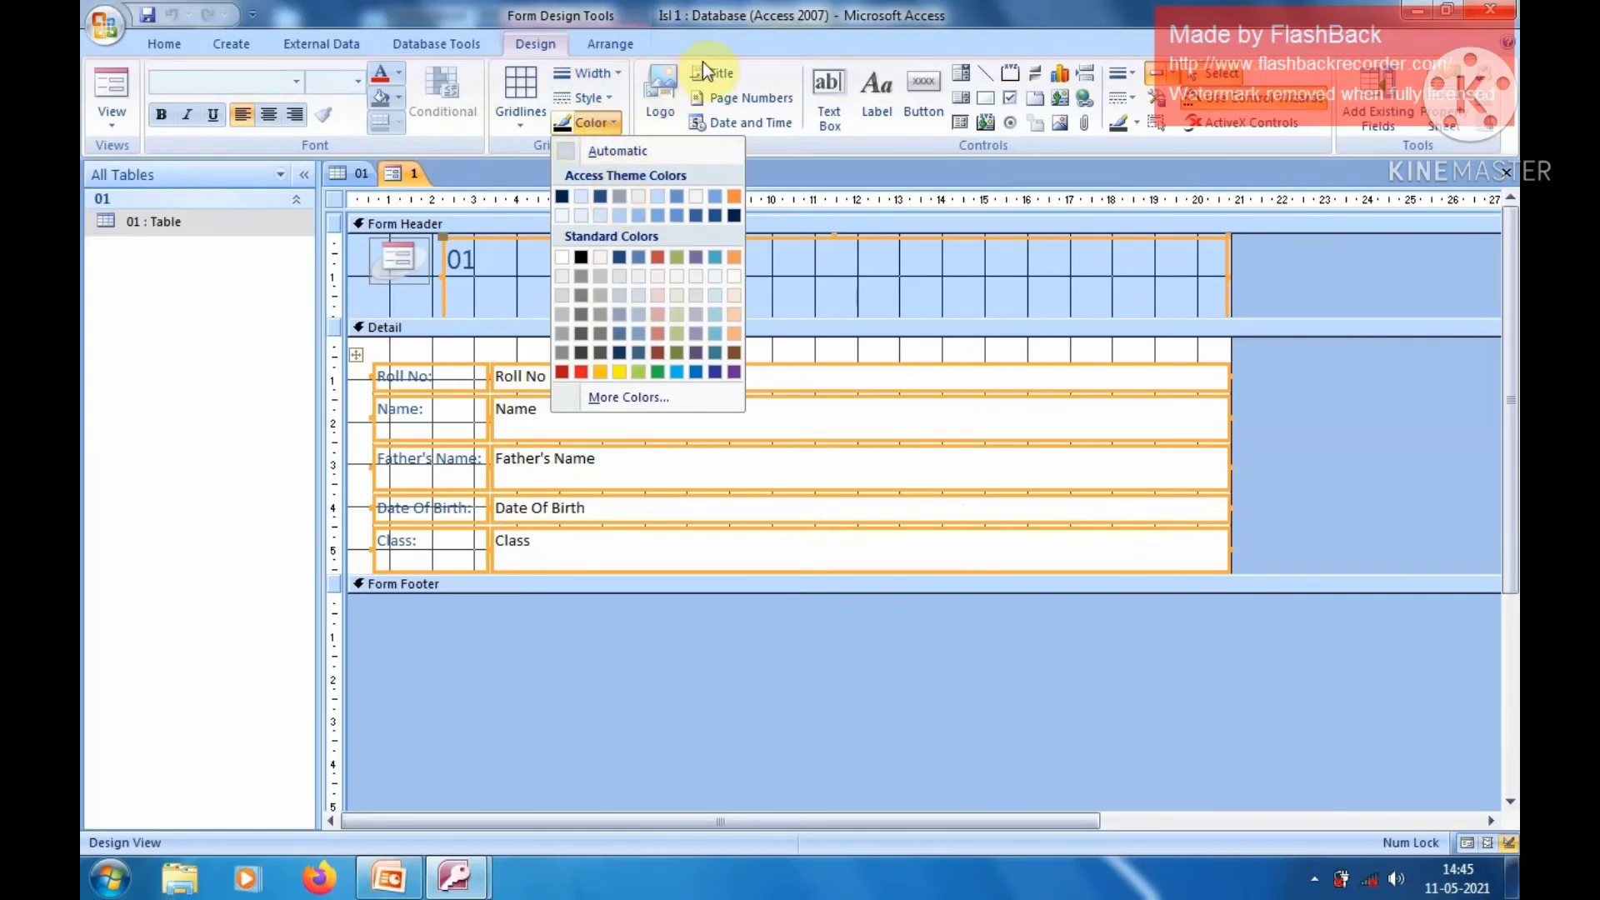
Step: Examine the form header's title text and the page number options, leaving the form without page numbers
{"action": "left_click", "coordinate": [721, 76]}
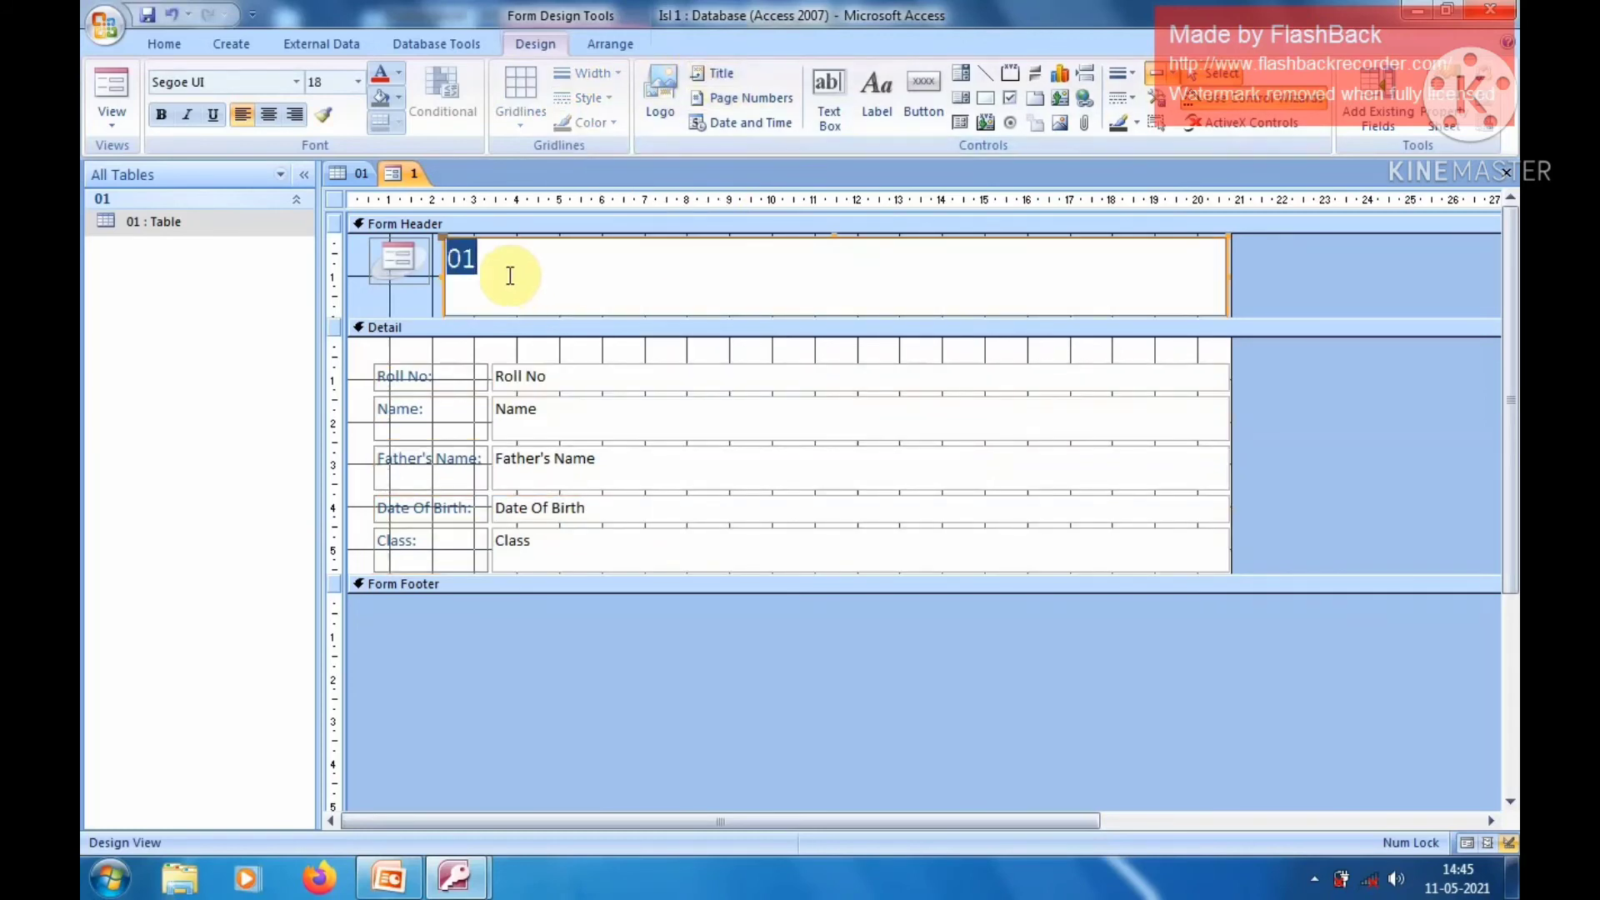
{"action": "double_click", "coordinate": [476, 260]}
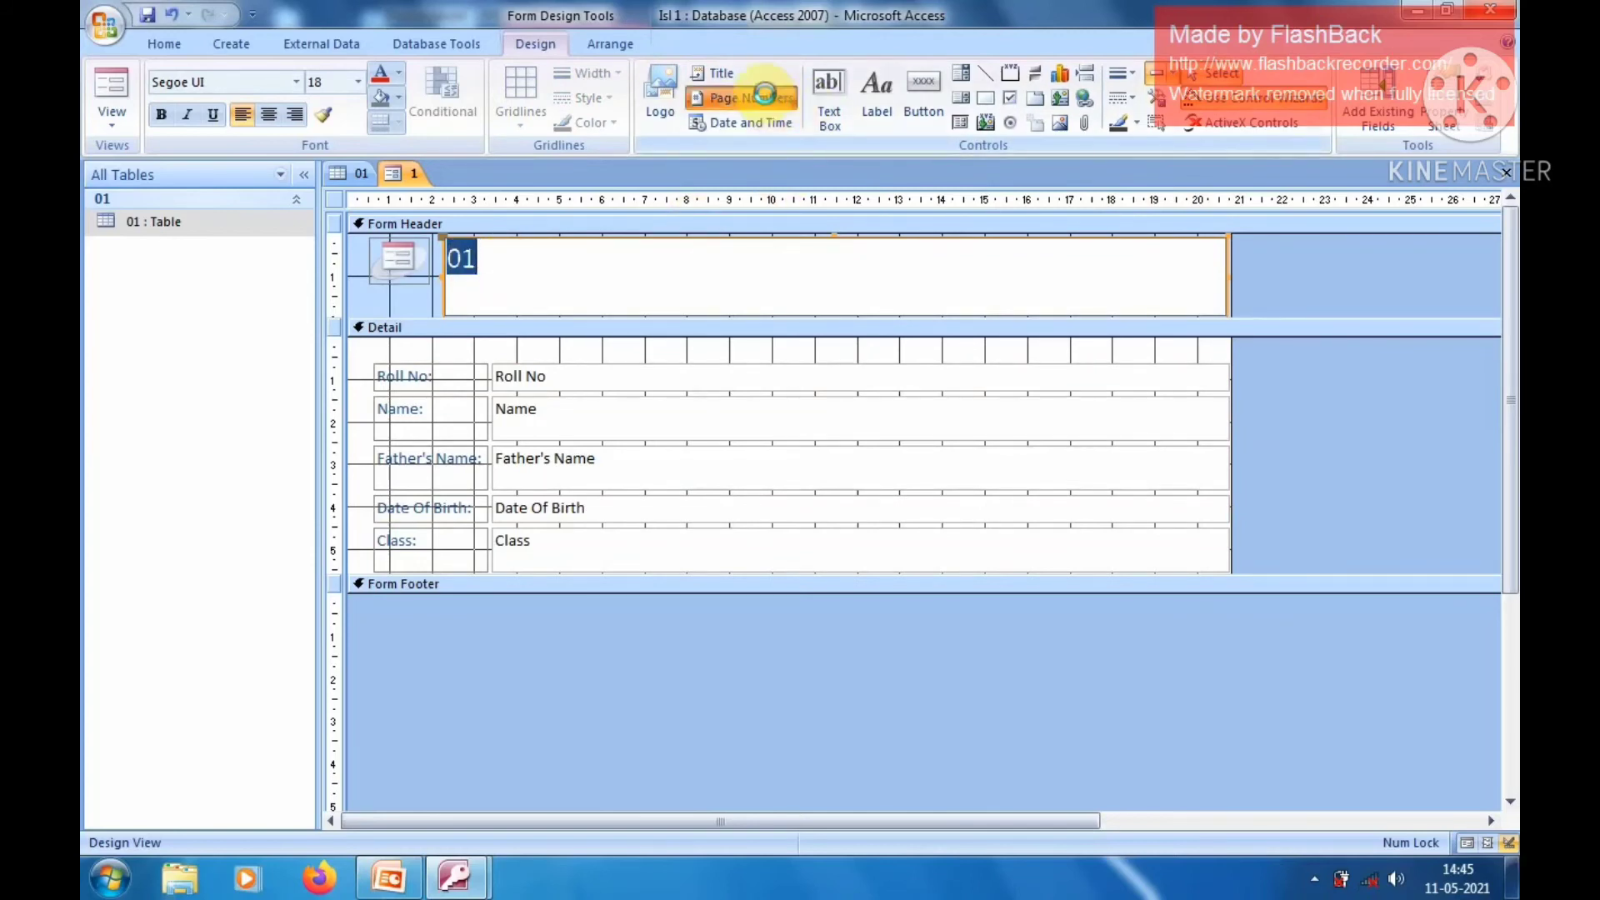
{"action": "left_click", "coordinate": [767, 100]}
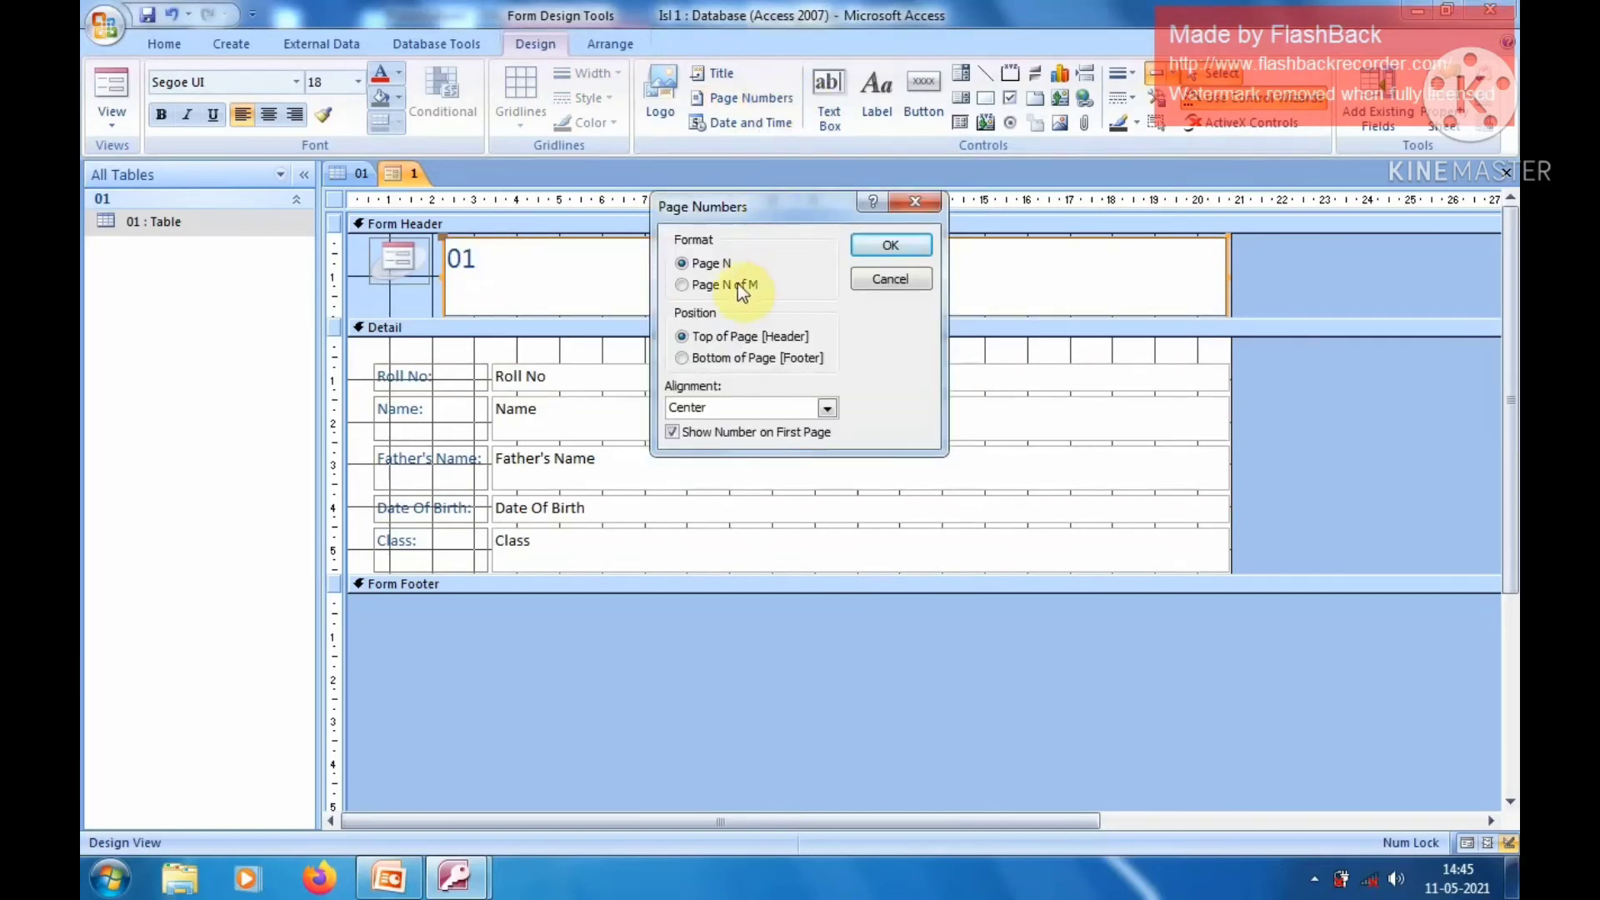
{"action": "left_click", "coordinate": [911, 208]}
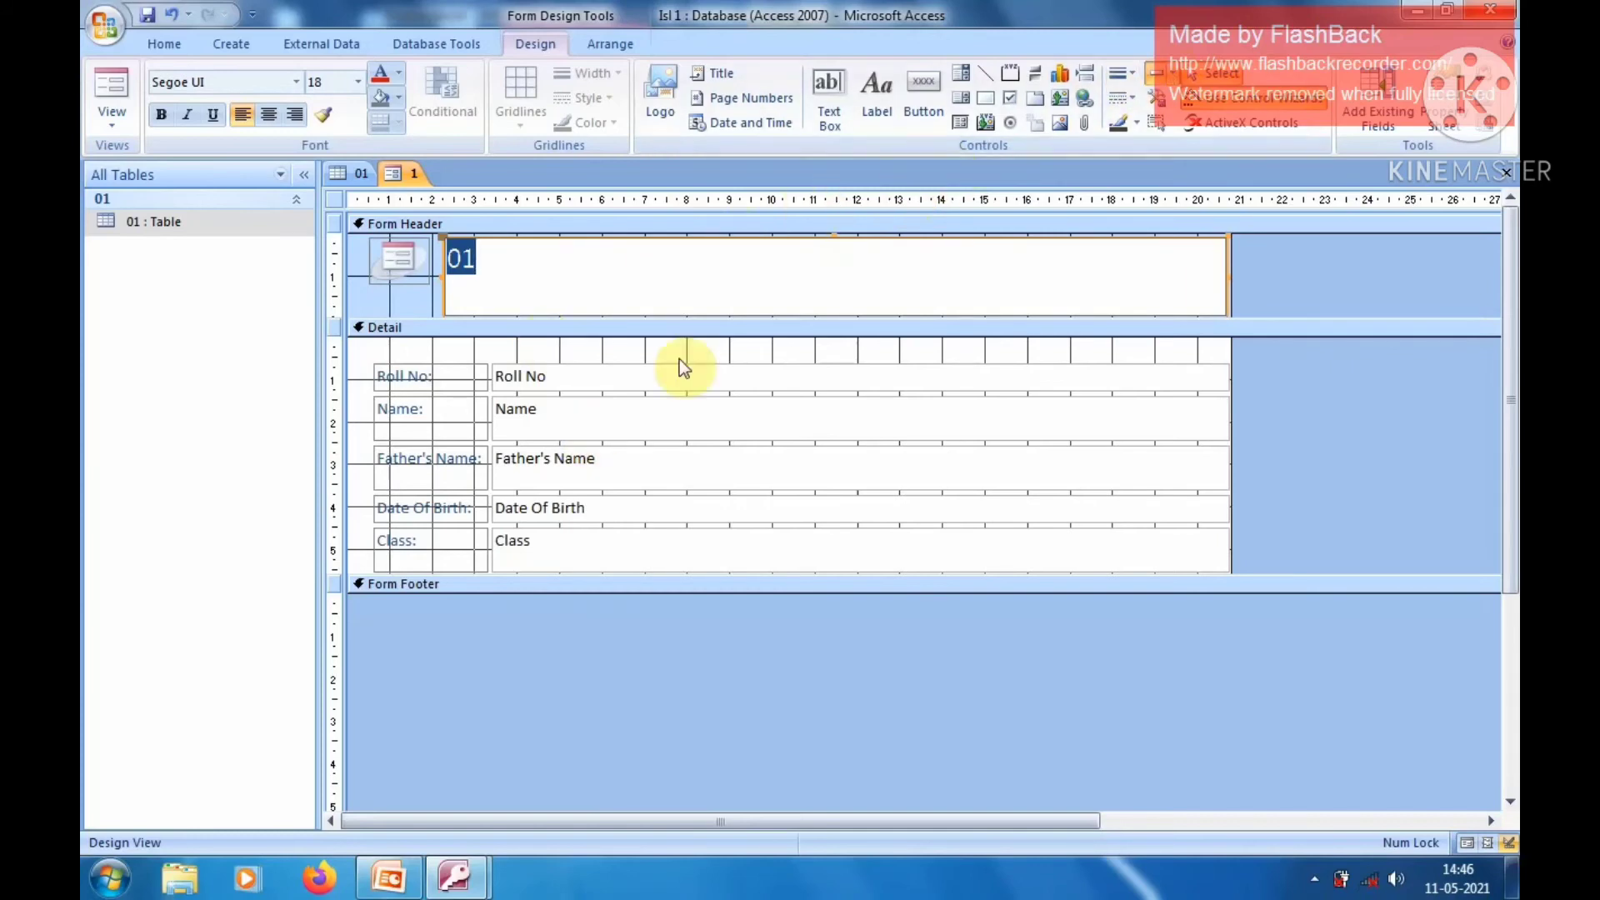
Step: Display the form in Form View, and switch it to Layout View
{"action": "left_click", "coordinate": [102, 125]}
{"action": "left_click", "coordinate": [118, 150]}
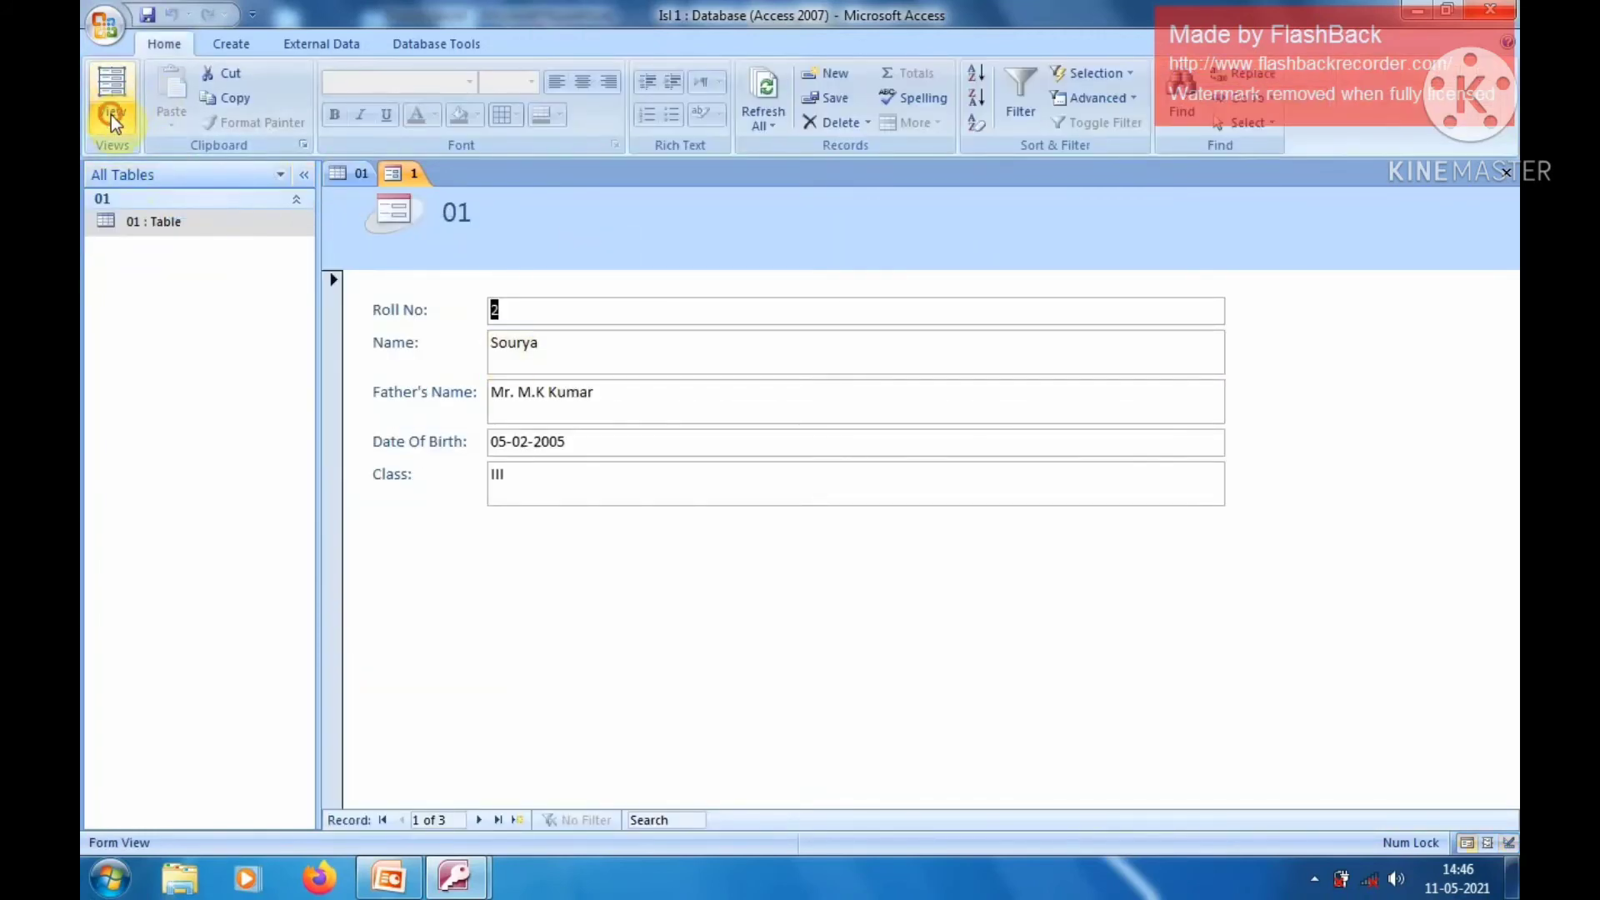
{"action": "left_click", "coordinate": [111, 117]}
{"action": "left_click", "coordinate": [163, 208]}
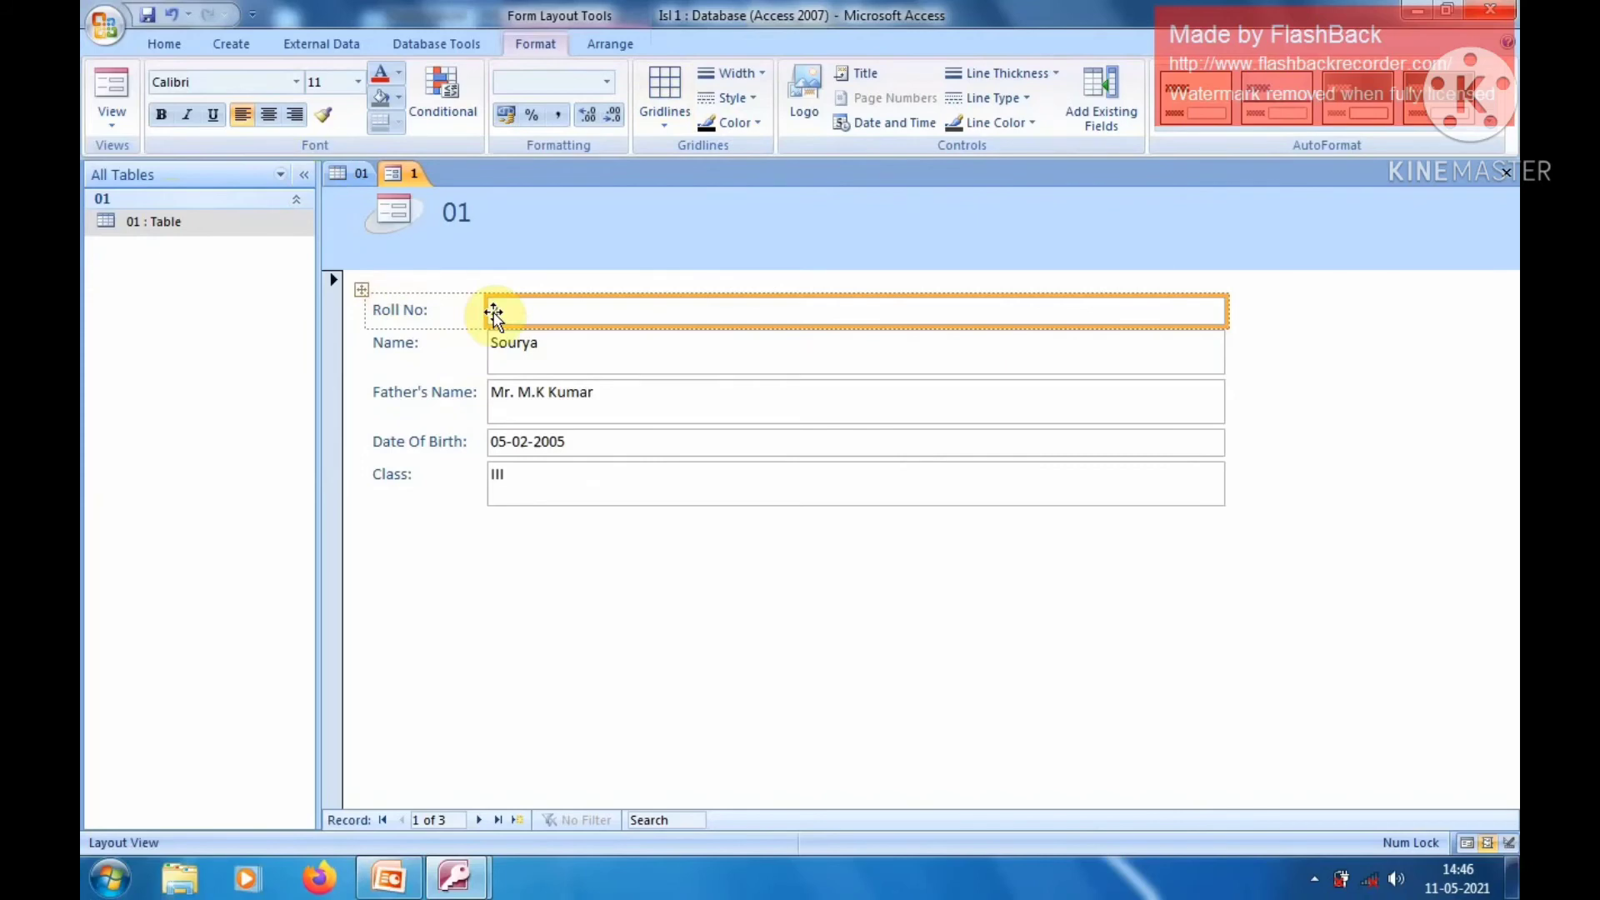
Step: Change the font of the Roll No field's value to Bodoni MT Poster Compressed
{"action": "type", "text": "2"}
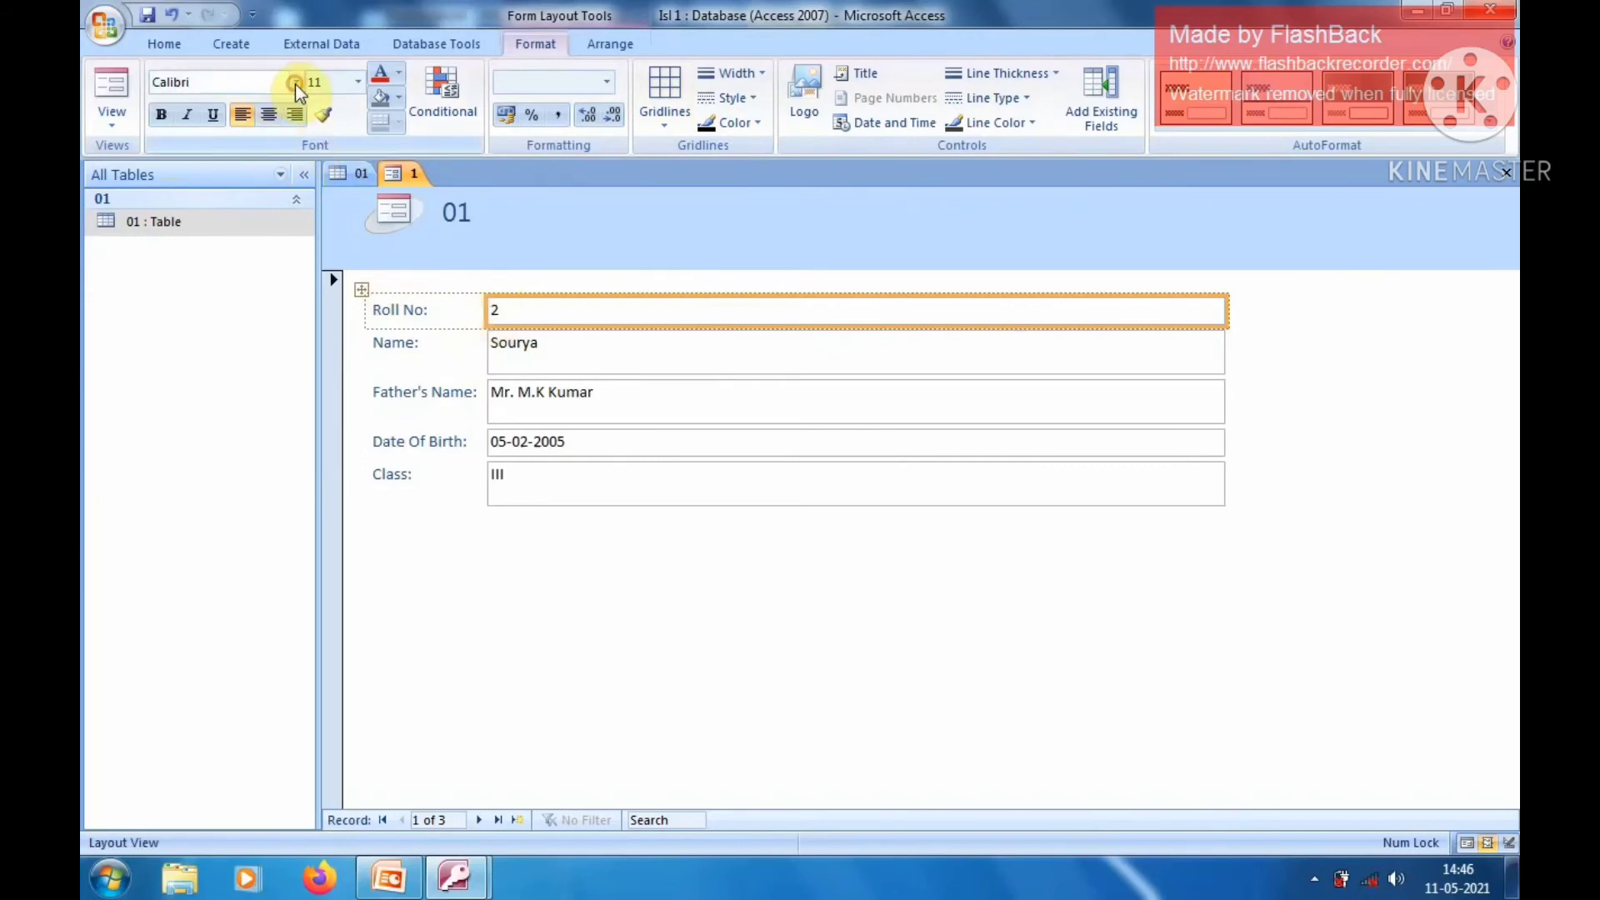
{"action": "left_click", "coordinate": [295, 83]}
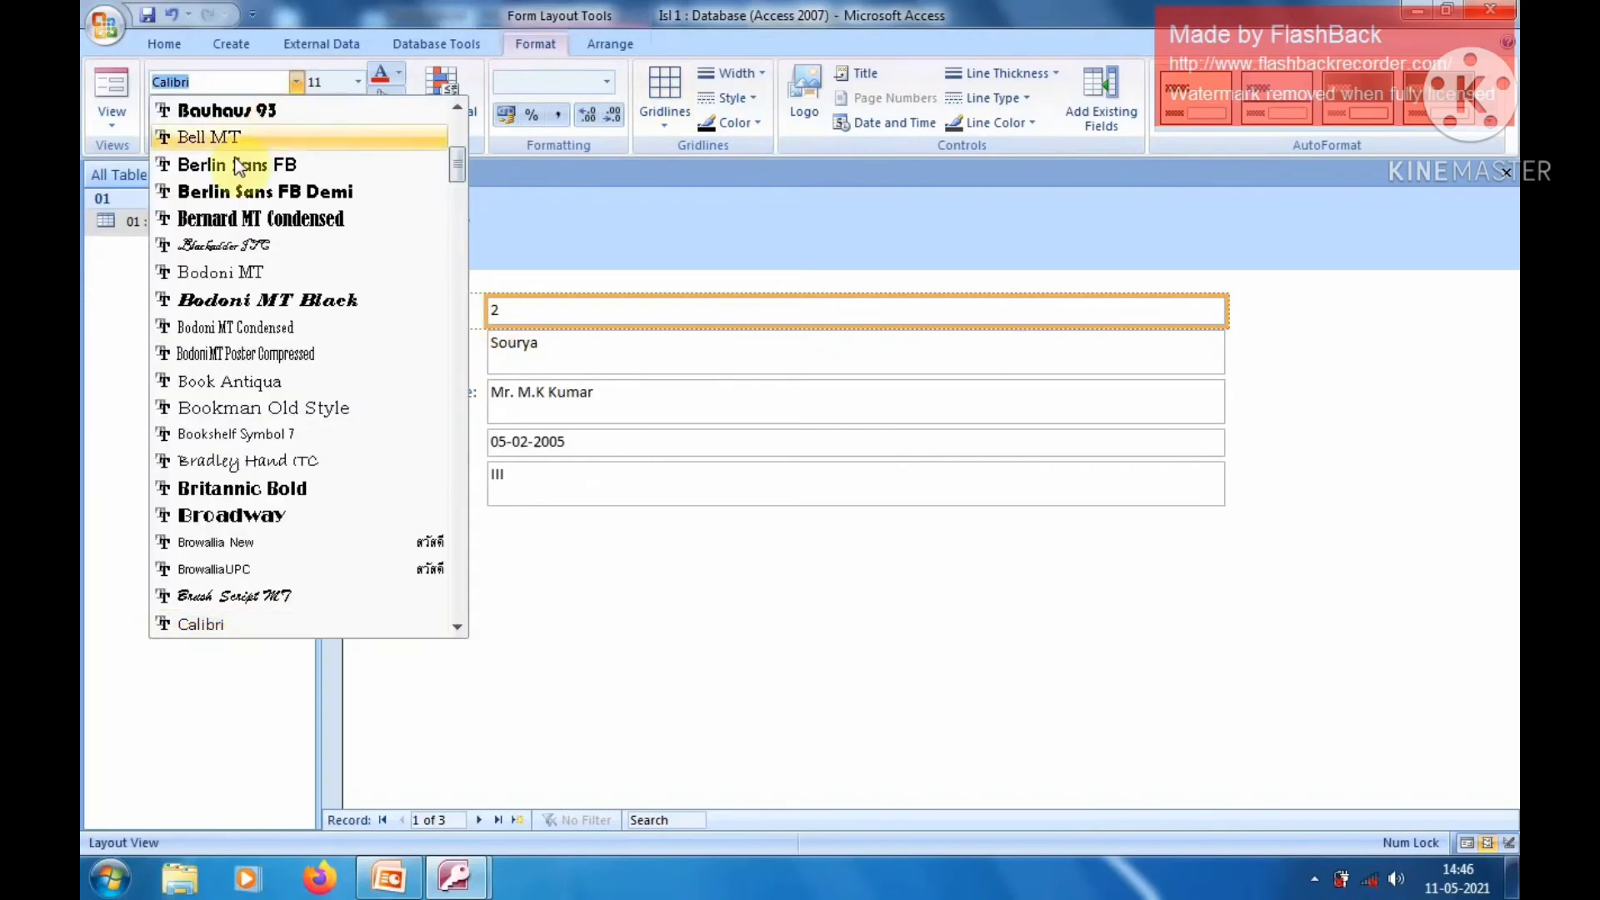
{"action": "left_click", "coordinate": [213, 350]}
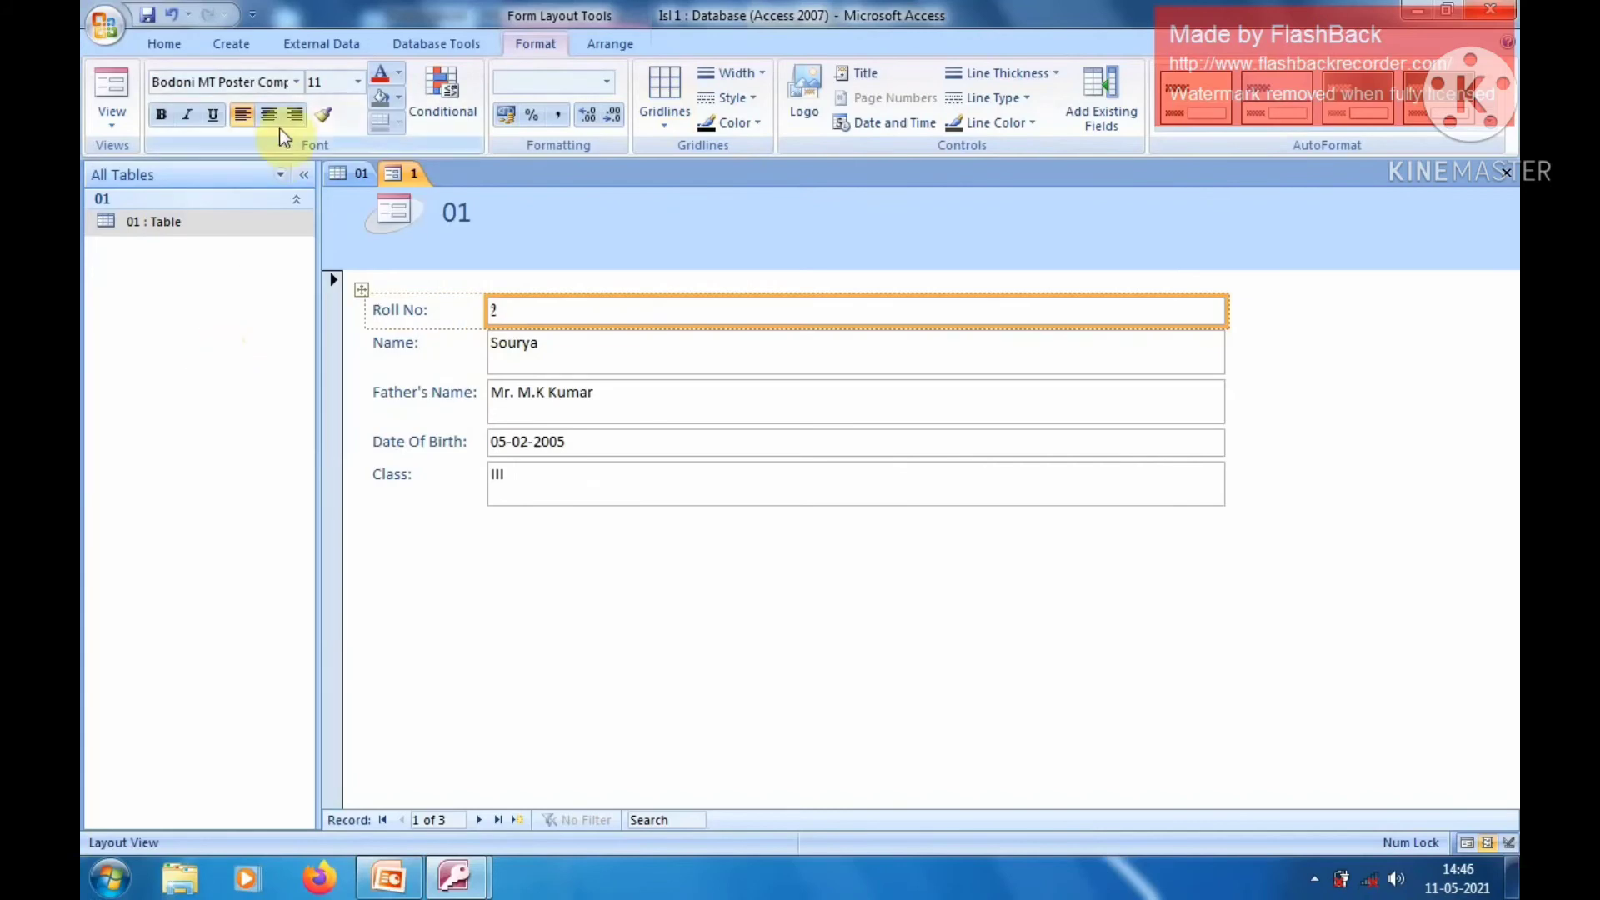
Step: Format the Name field's value in Blackadder ITC at size 24
{"action": "left_click", "coordinate": [541, 345]}
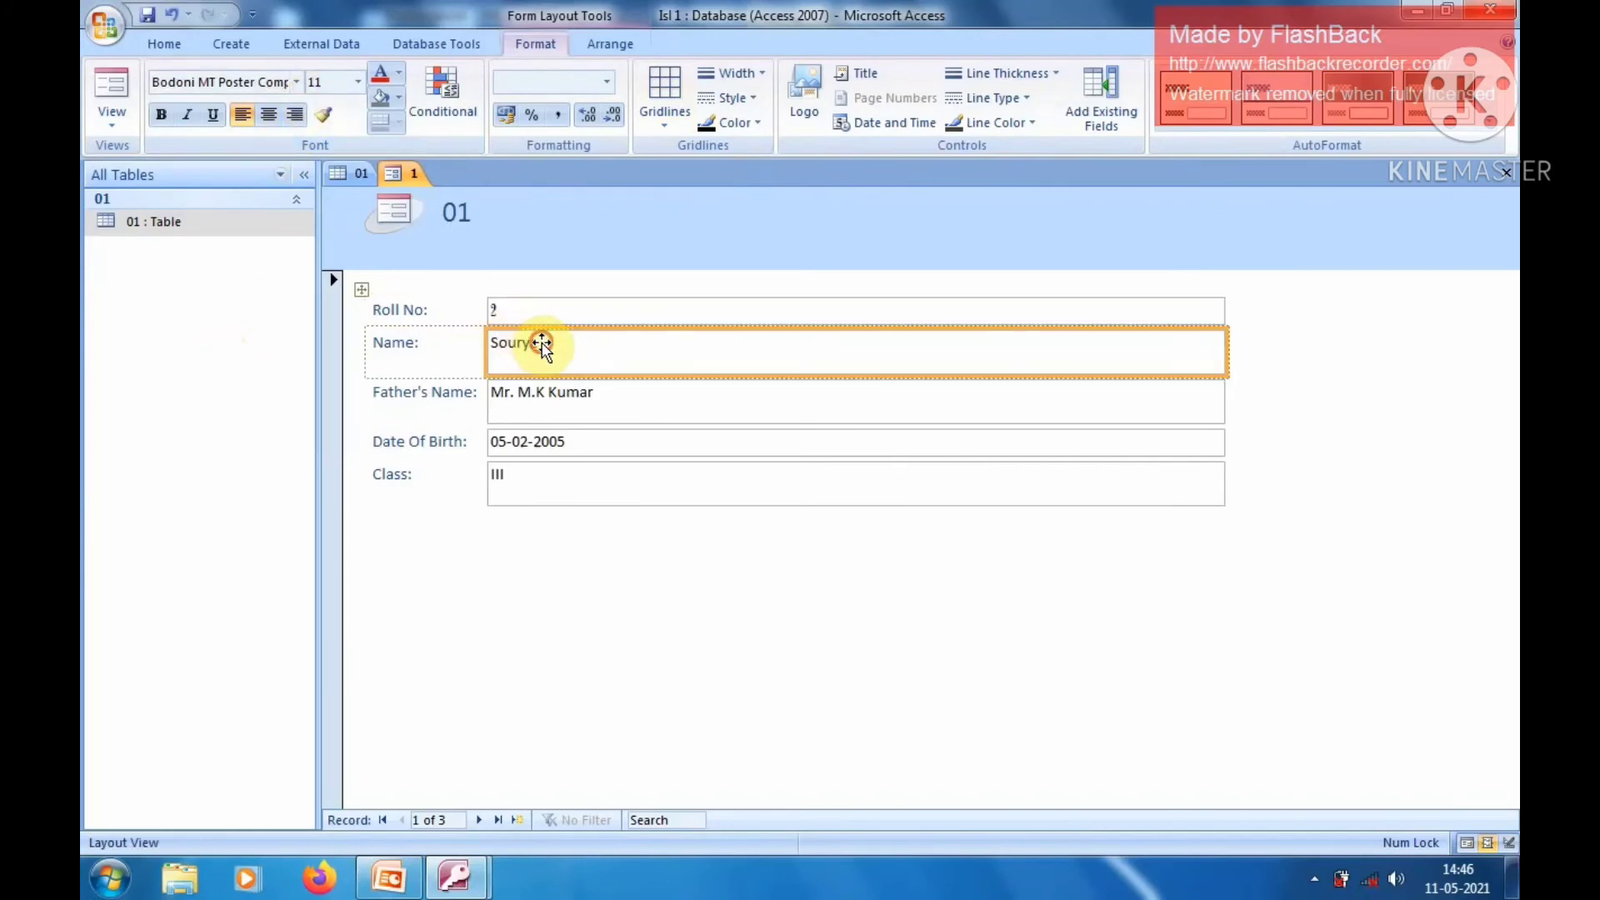
{"action": "left_click", "coordinate": [295, 82]}
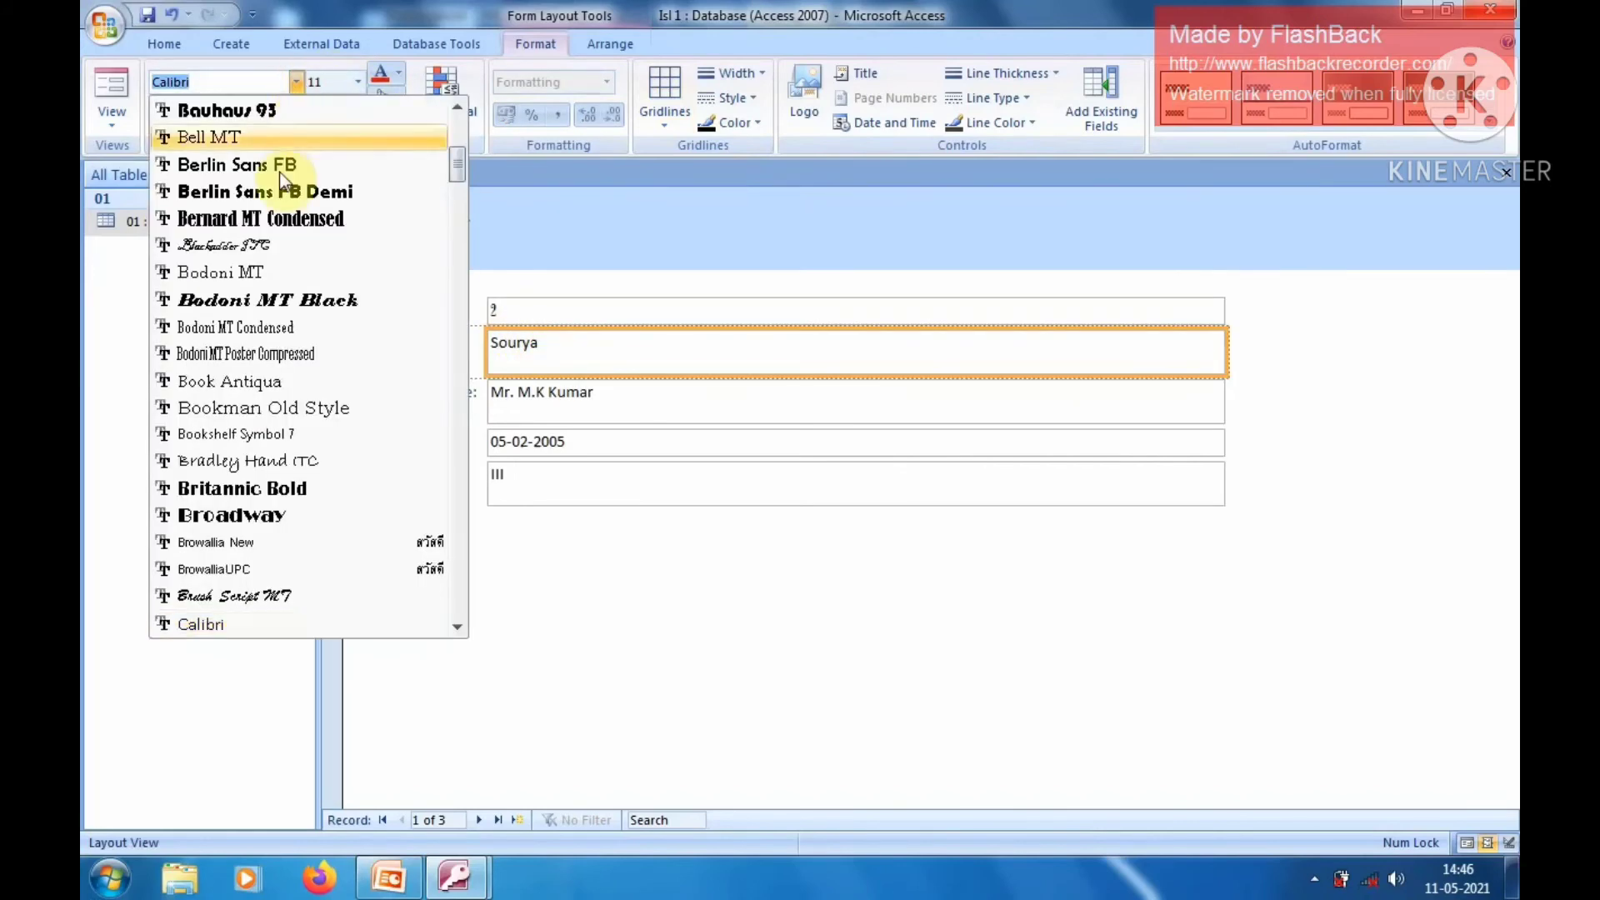
{"action": "left_click", "coordinate": [279, 247]}
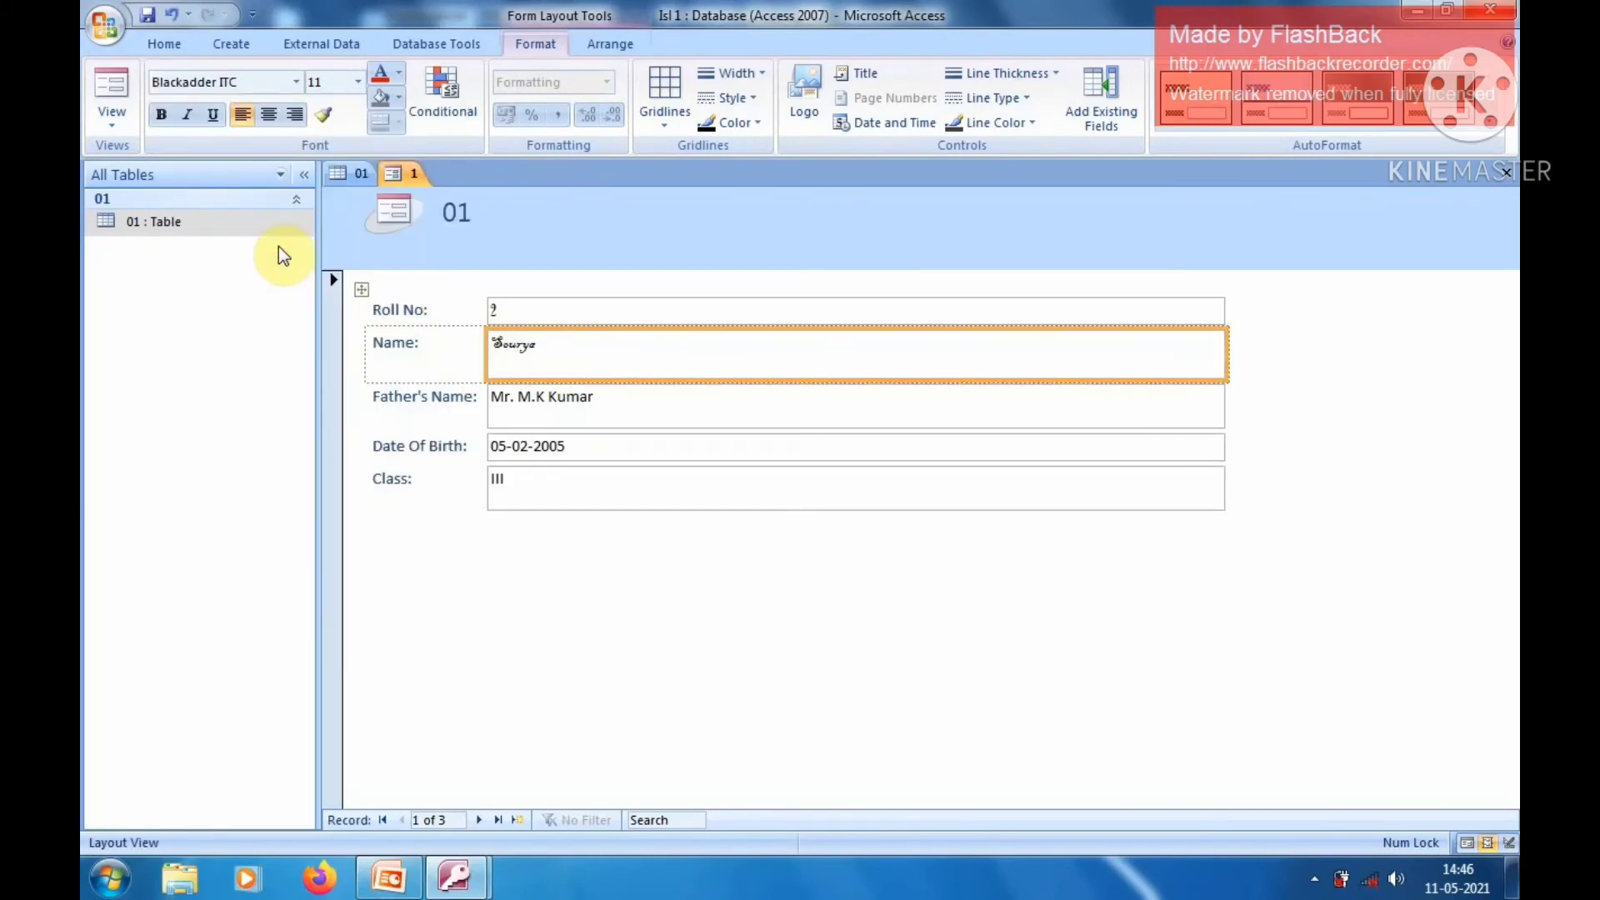
{"action": "left_click", "coordinate": [358, 82]}
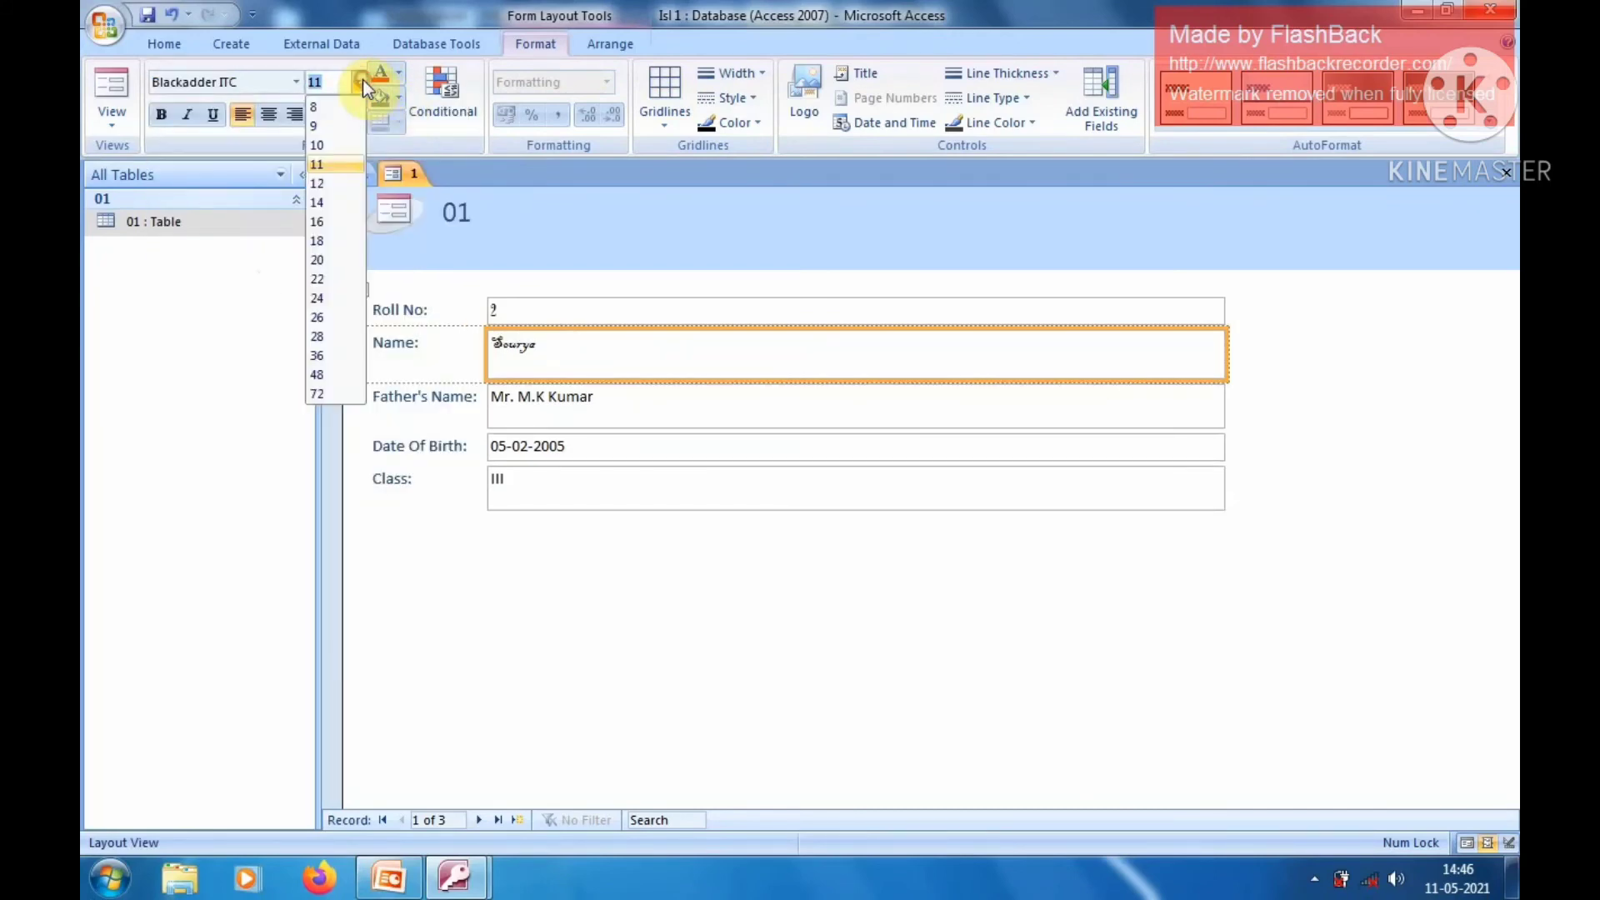
{"action": "left_click", "coordinate": [320, 299]}
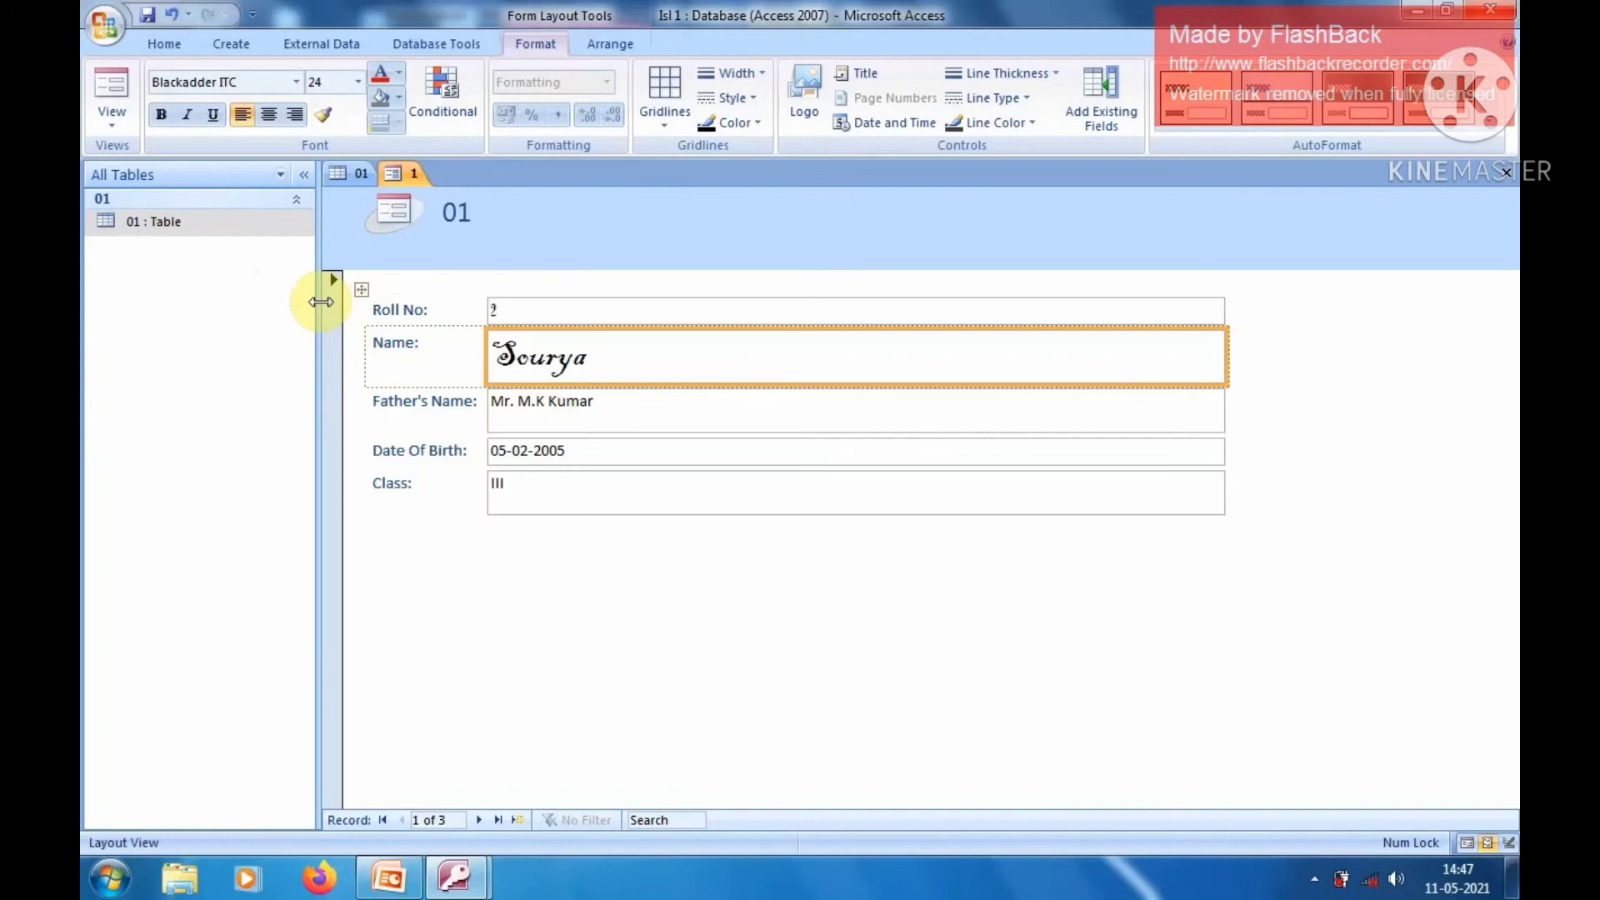
Step: Apply the AutoFormat style with a dark grey header and pale background to the form
{"action": "left_click", "coordinate": [1497, 128]}
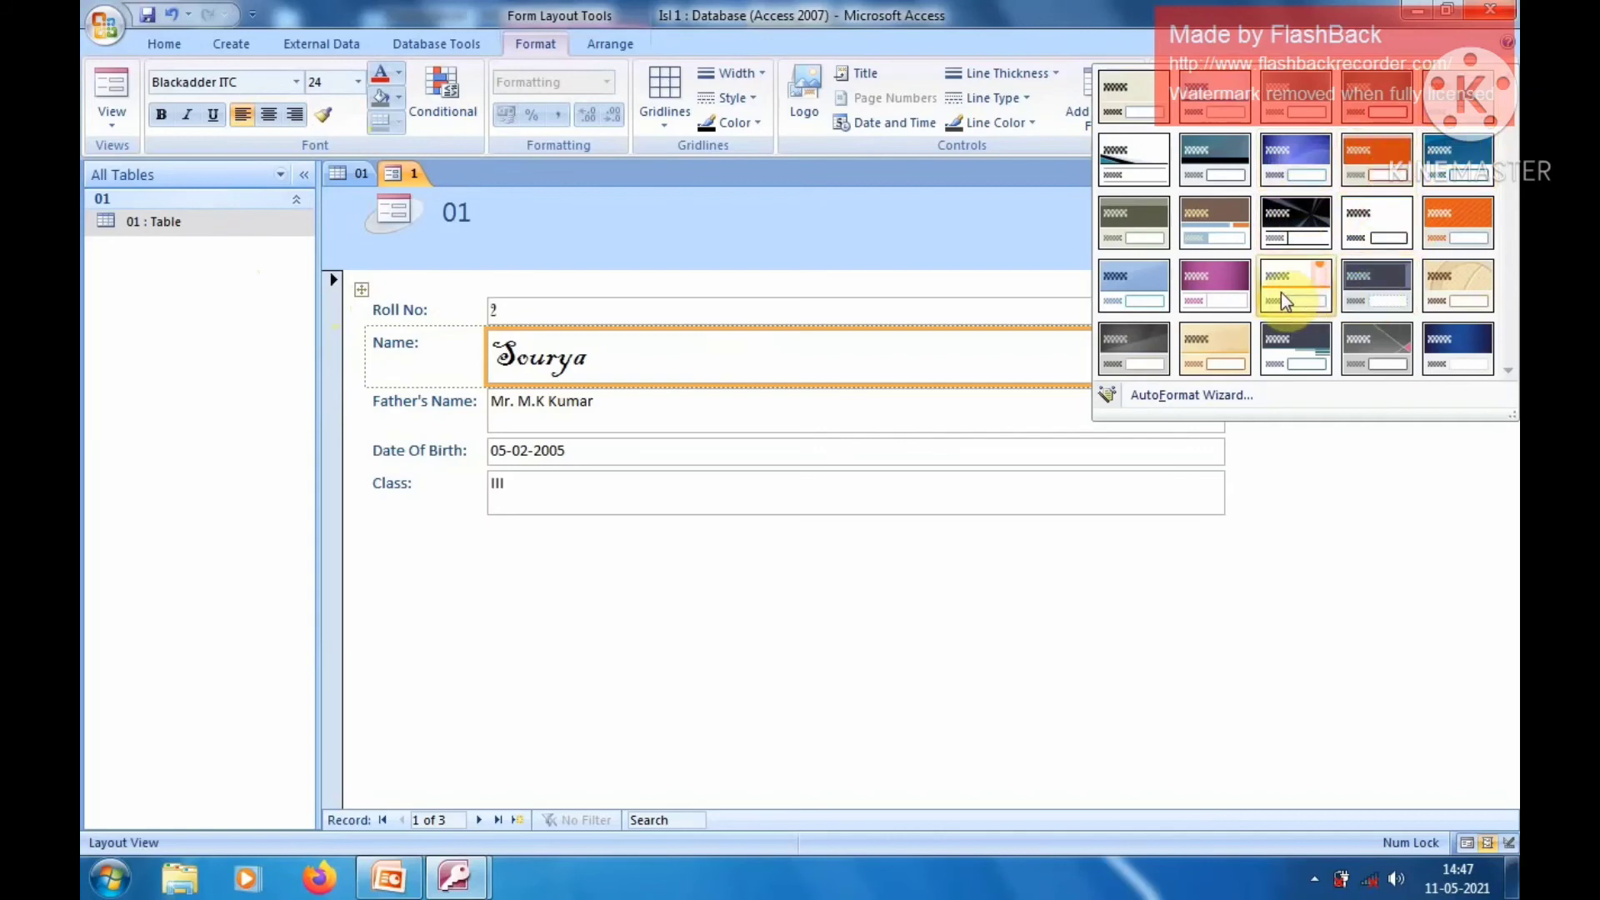
{"action": "left_click", "coordinate": [1380, 281]}
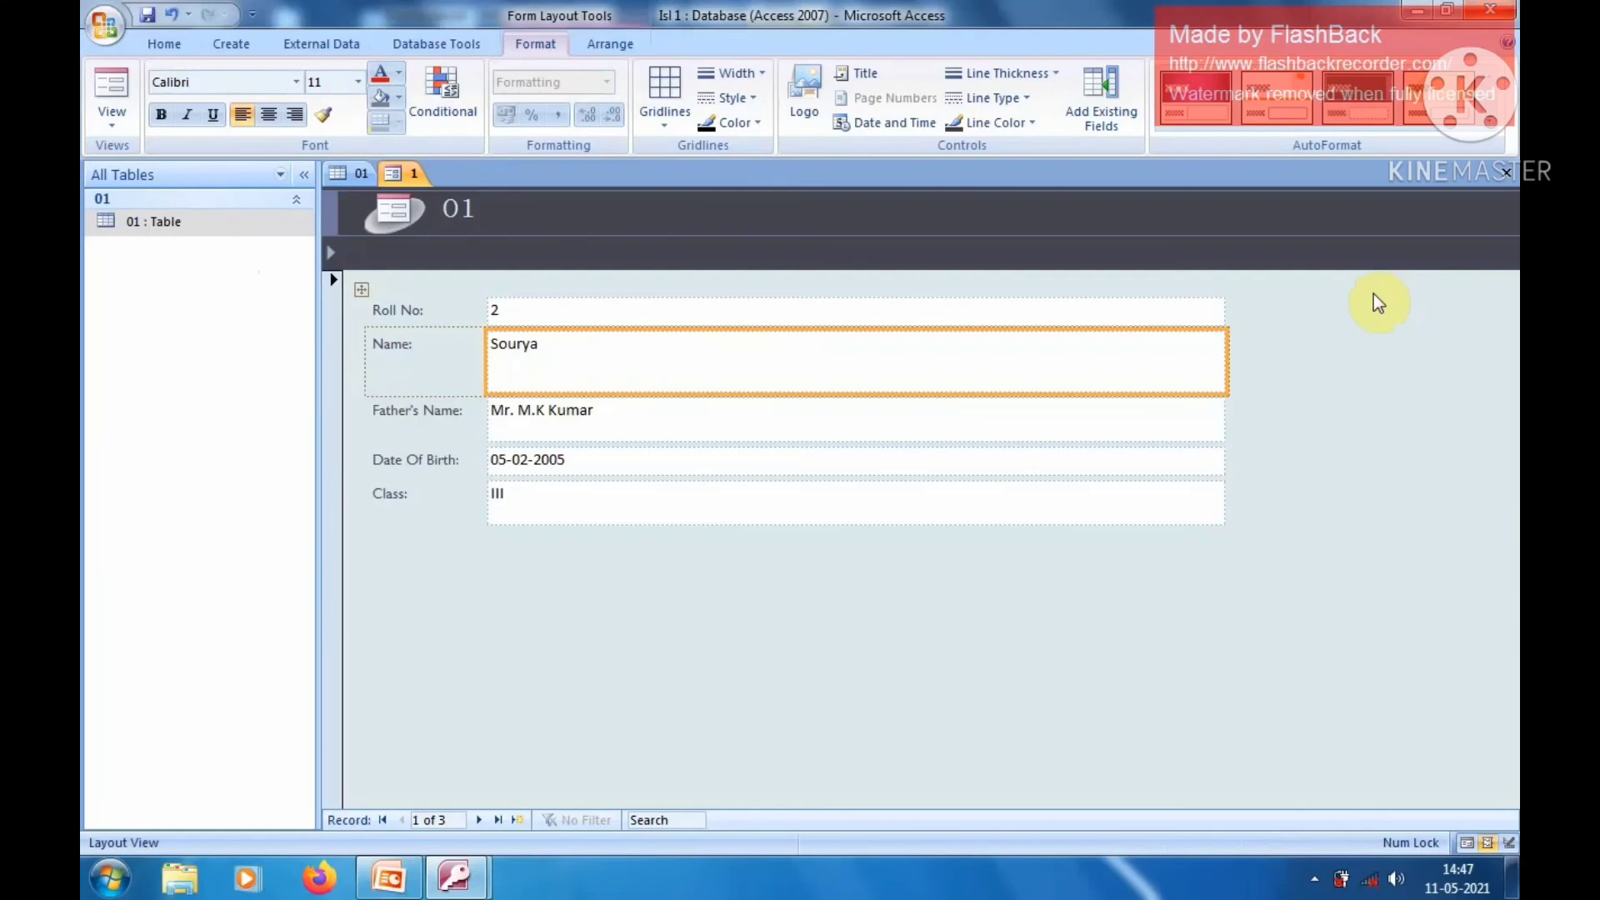
{"action": "left_click", "coordinate": [1033, 124]}
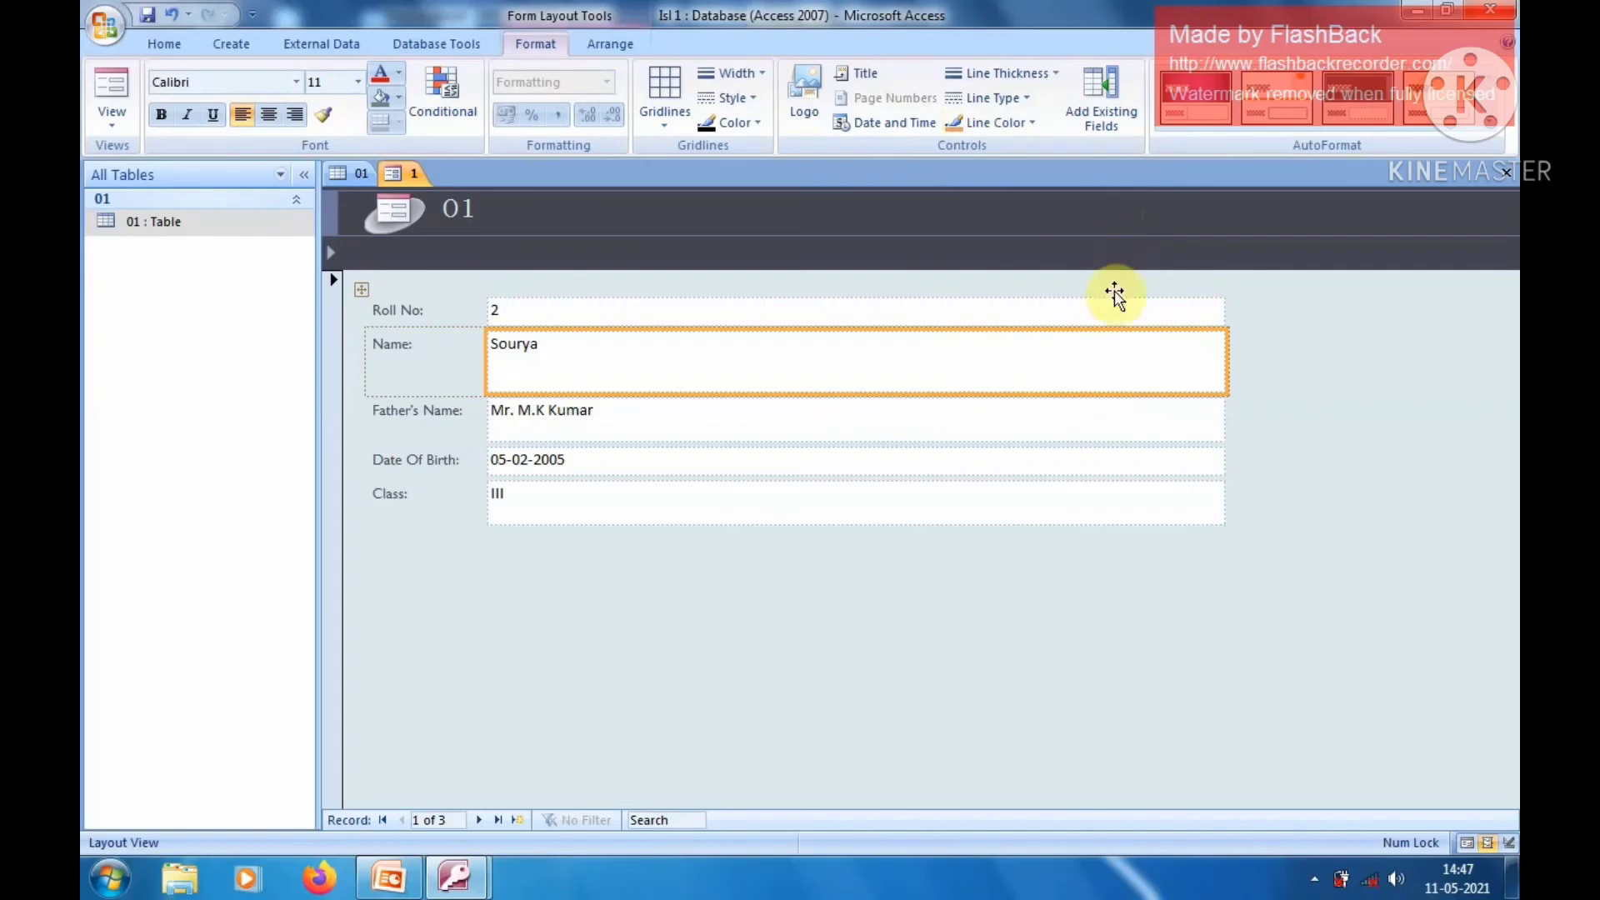
{"action": "left_click", "coordinate": [1246, 373]}
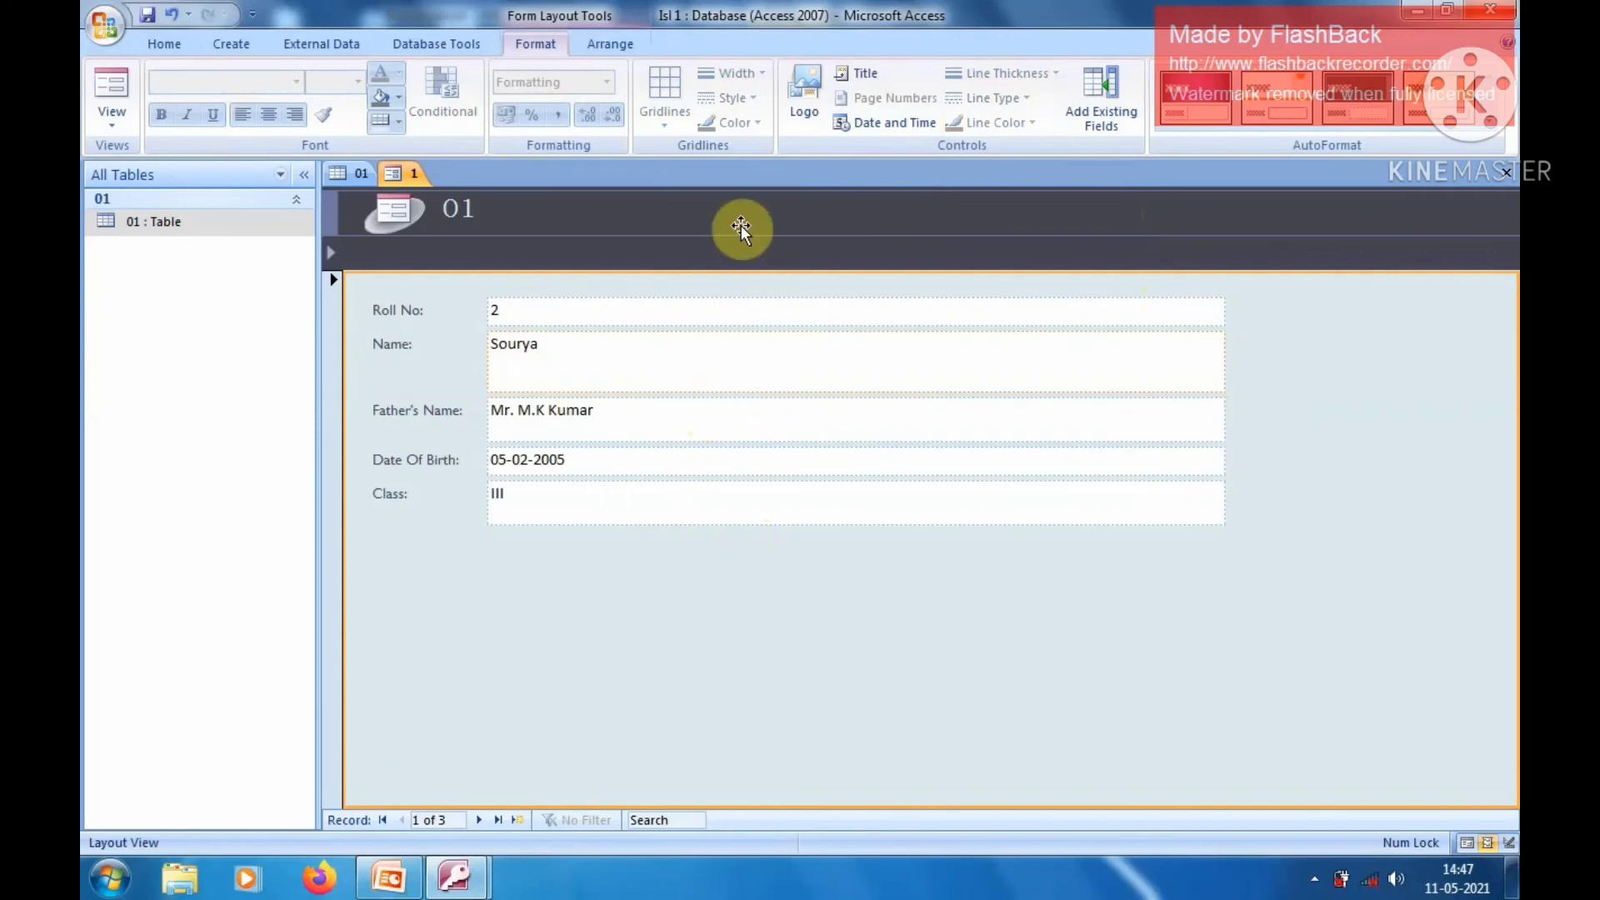
Step: Examine the form's arrangement tools and the additional form types available for creation
{"action": "left_click", "coordinate": [610, 43]}
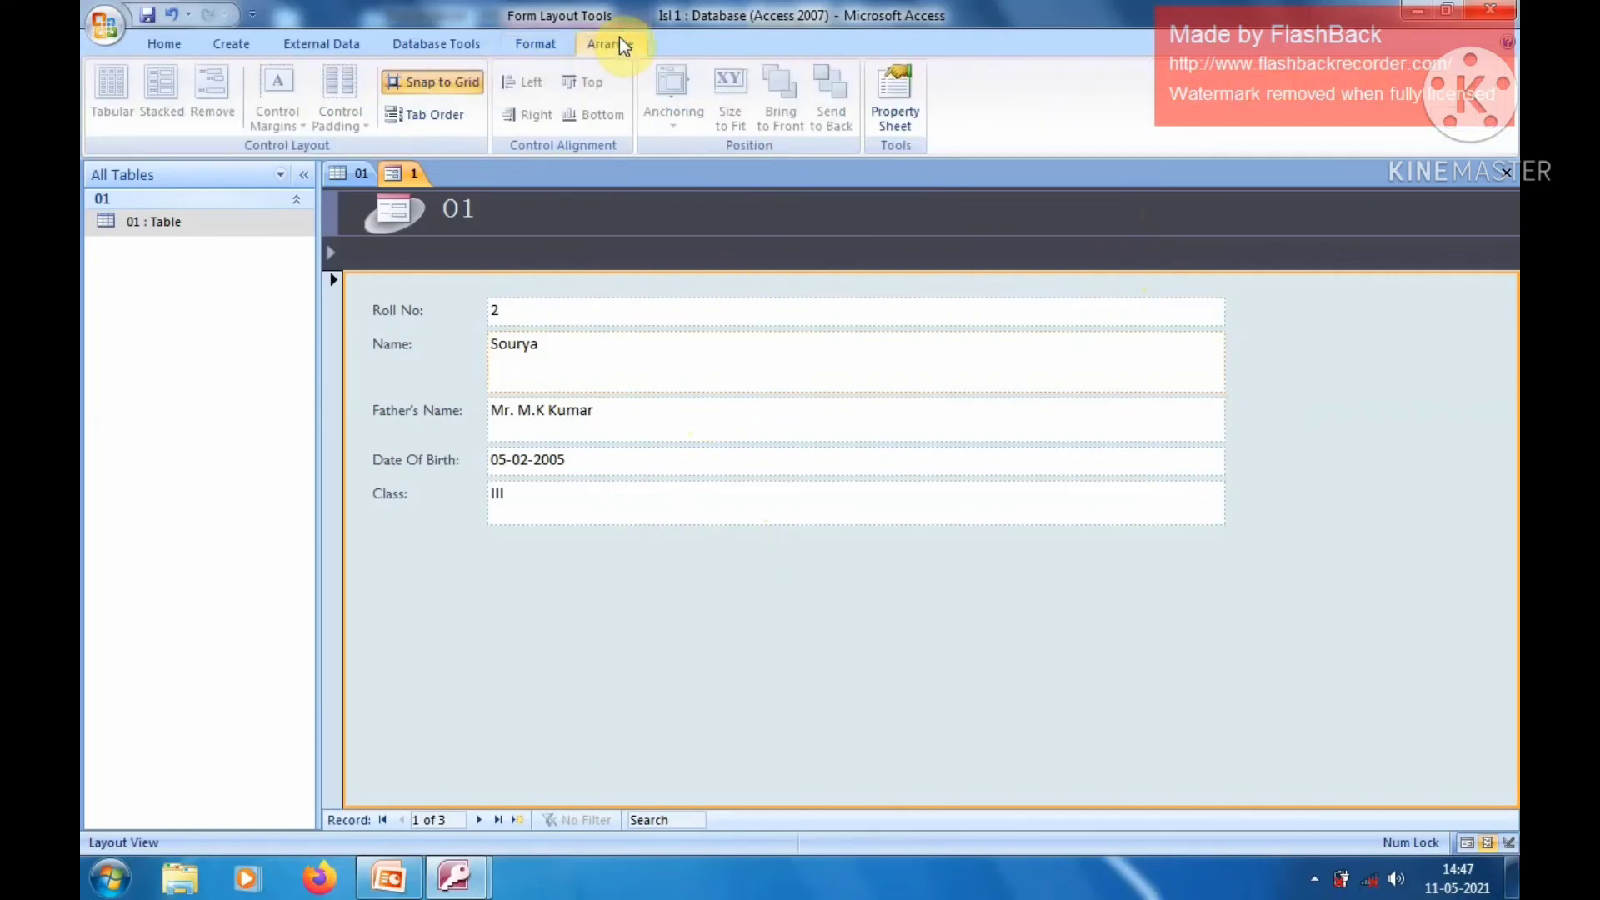
{"action": "left_click", "coordinate": [533, 47]}
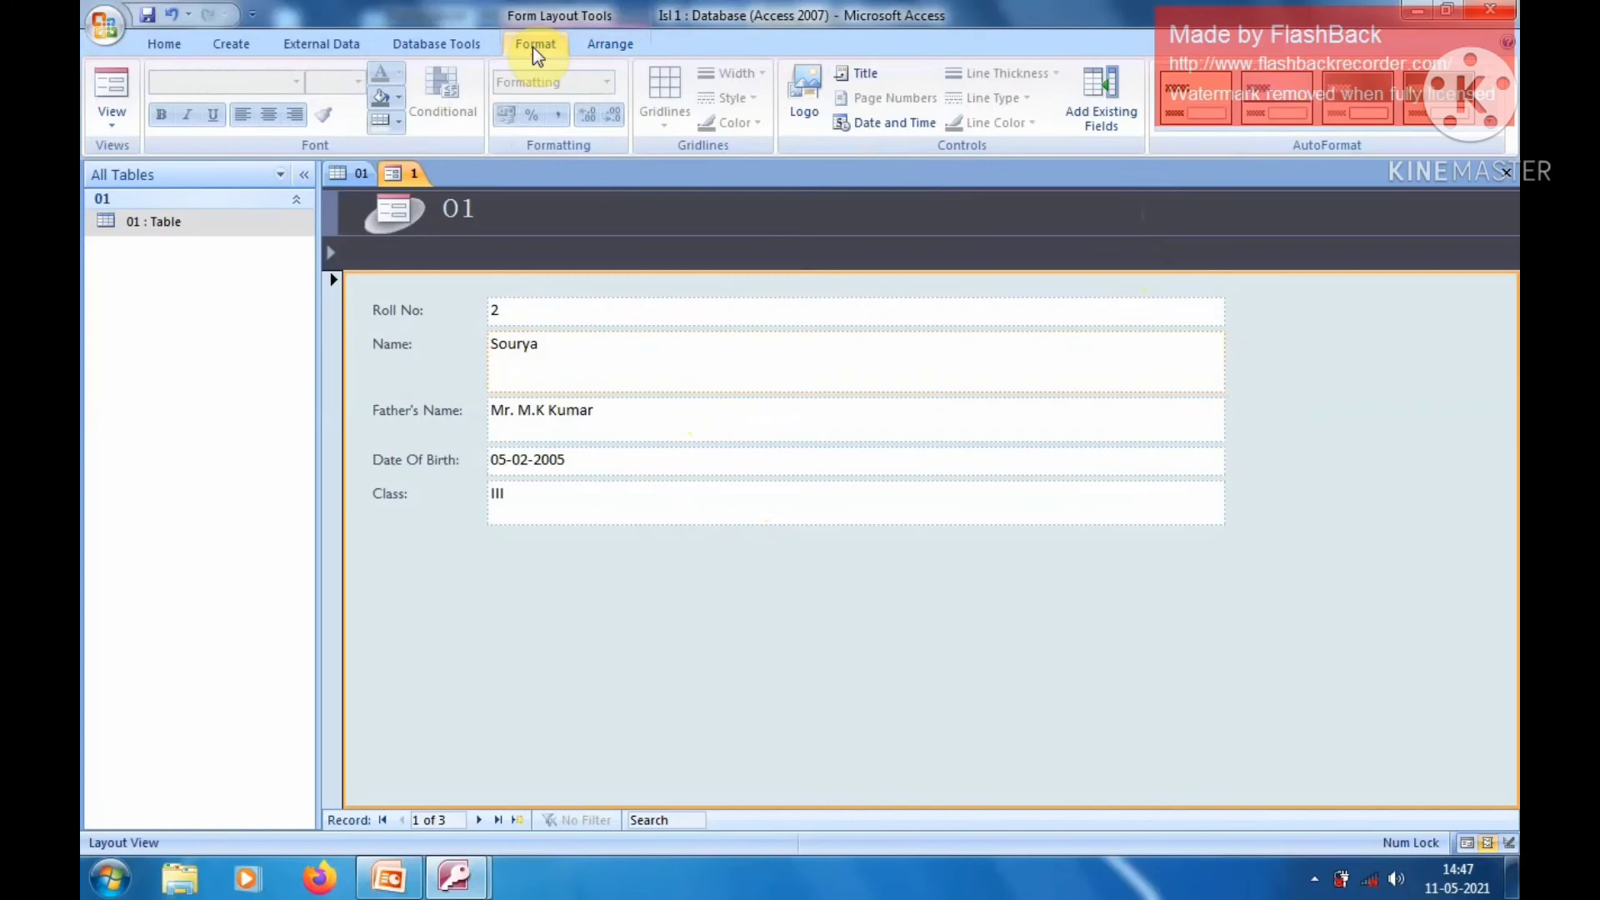
{"action": "left_click", "coordinate": [223, 50]}
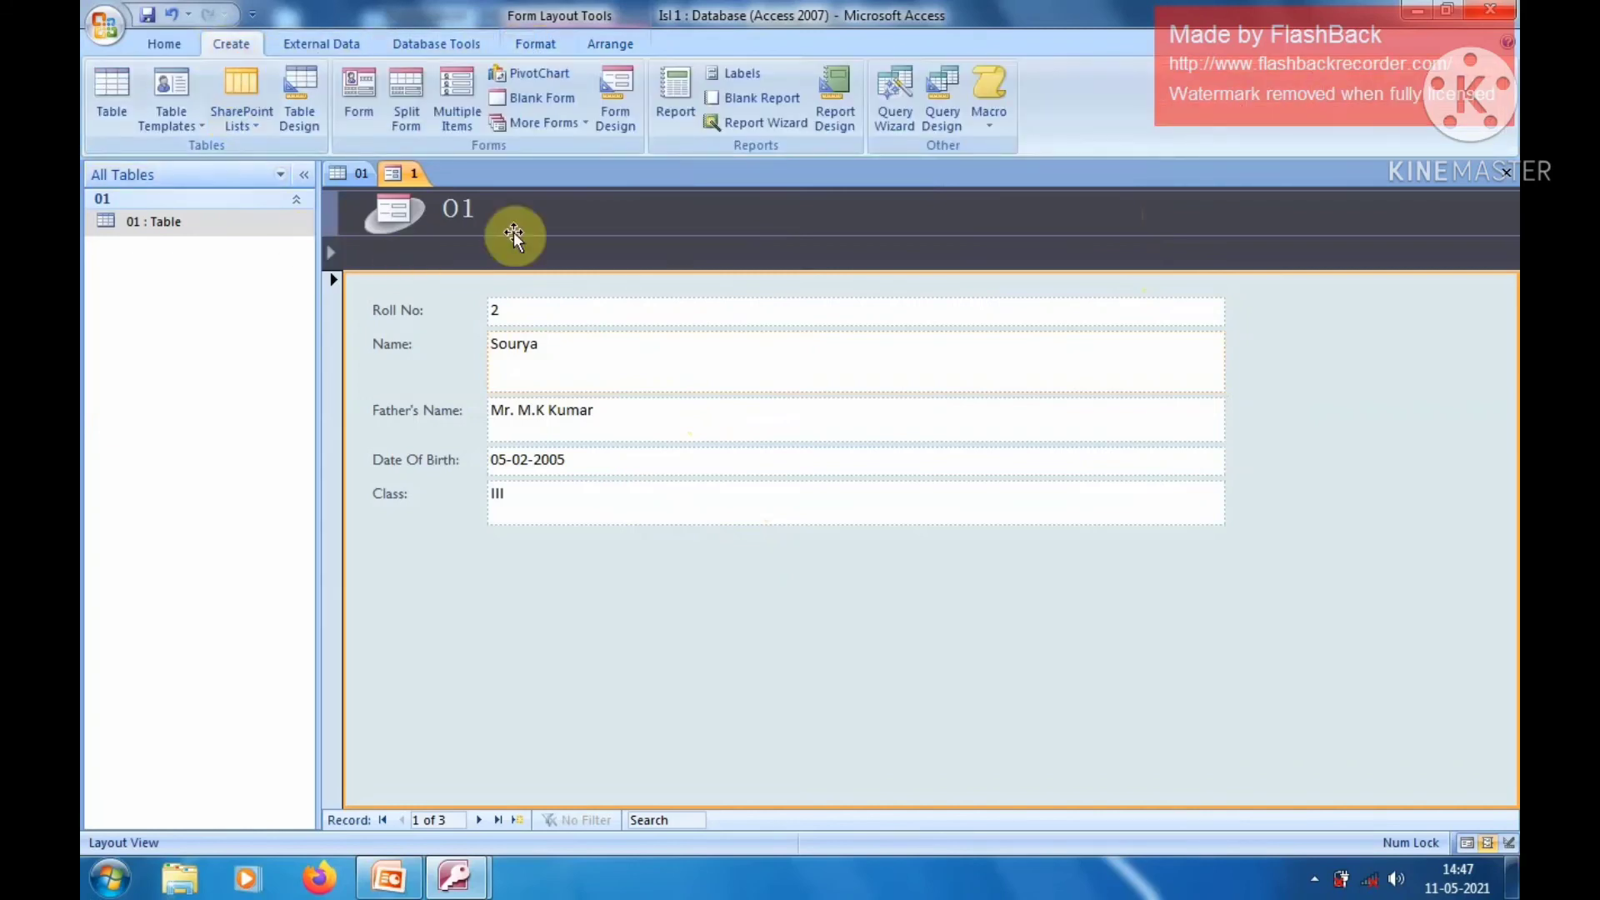
{"action": "left_click", "coordinate": [570, 127]}
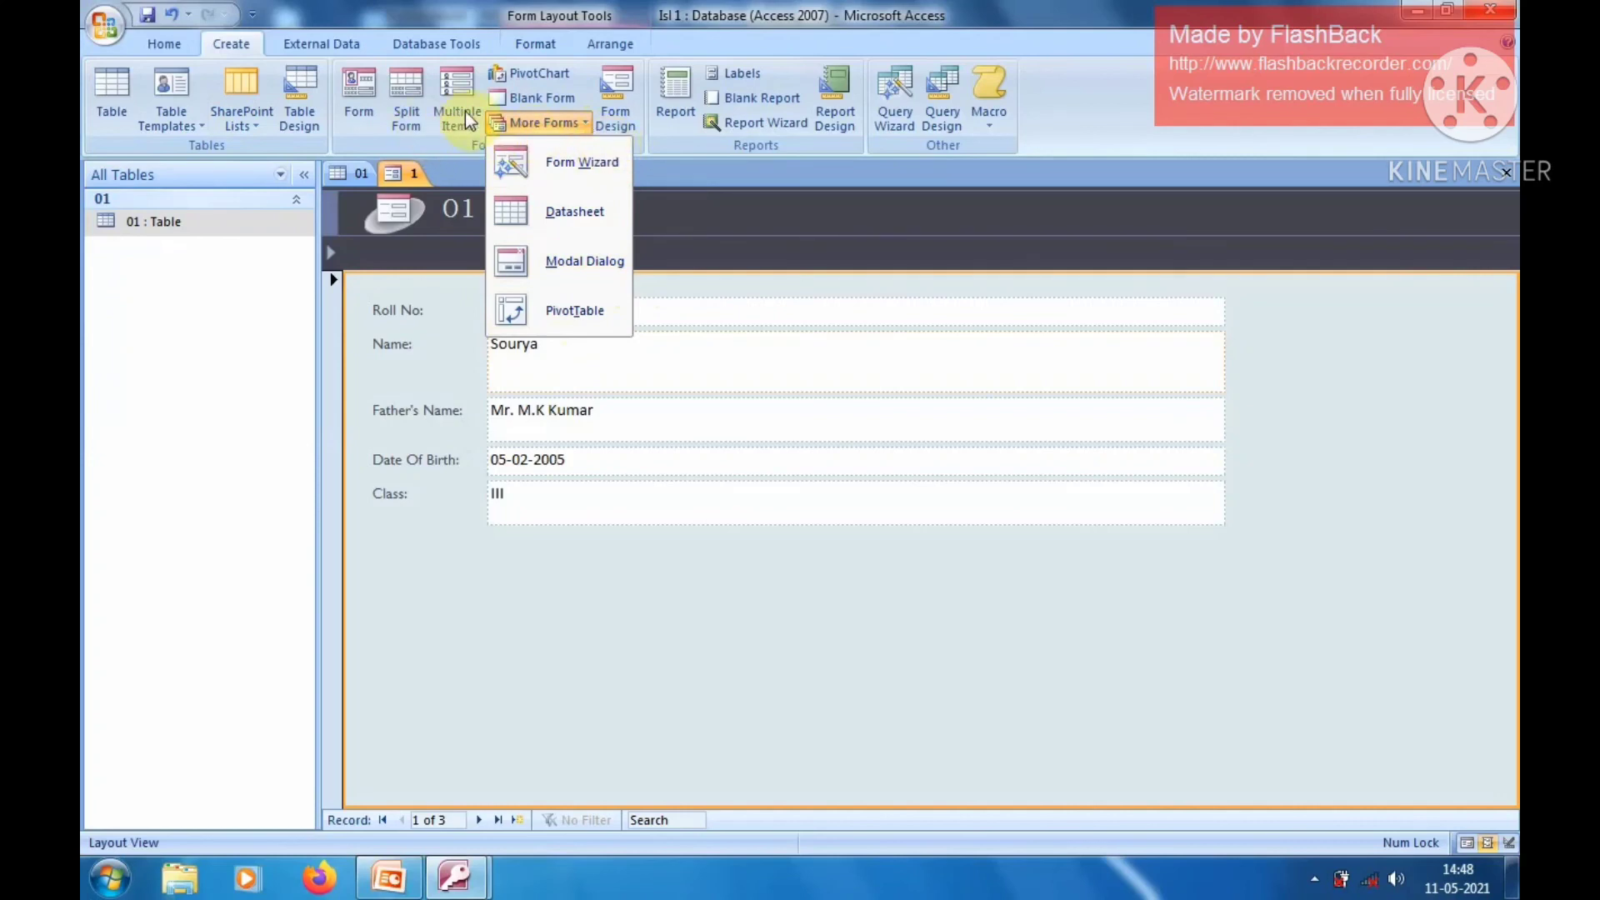
{"action": "left_click", "coordinate": [672, 218]}
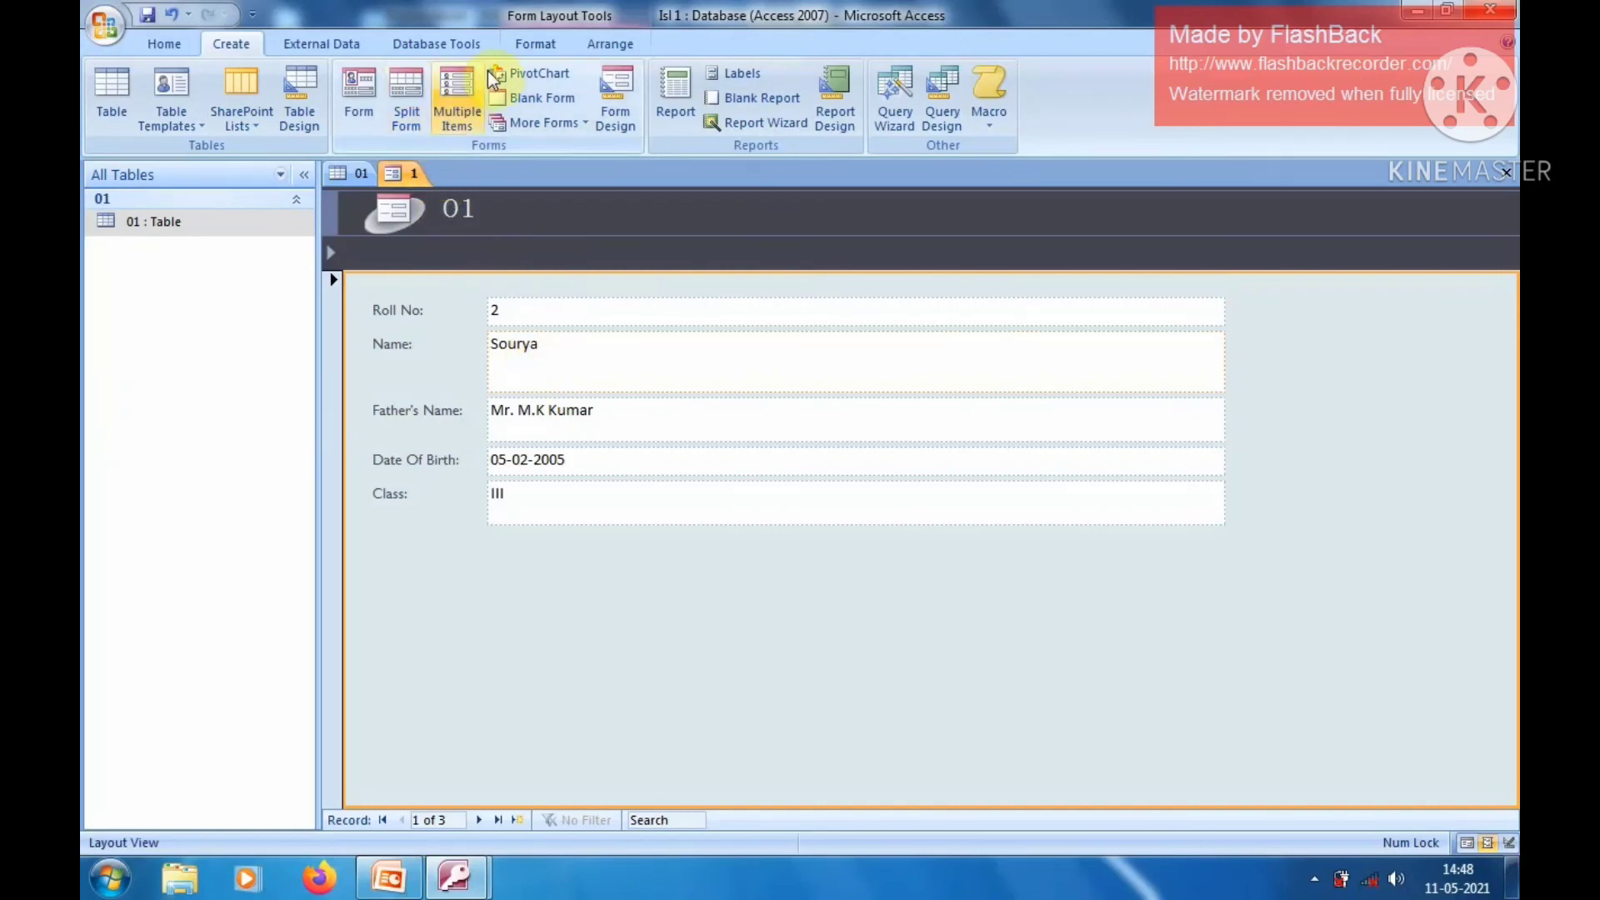
Step: Insert Lighthouse.jpg from the Sample Pictures folder as the form header's logo
{"action": "left_click", "coordinate": [529, 44]}
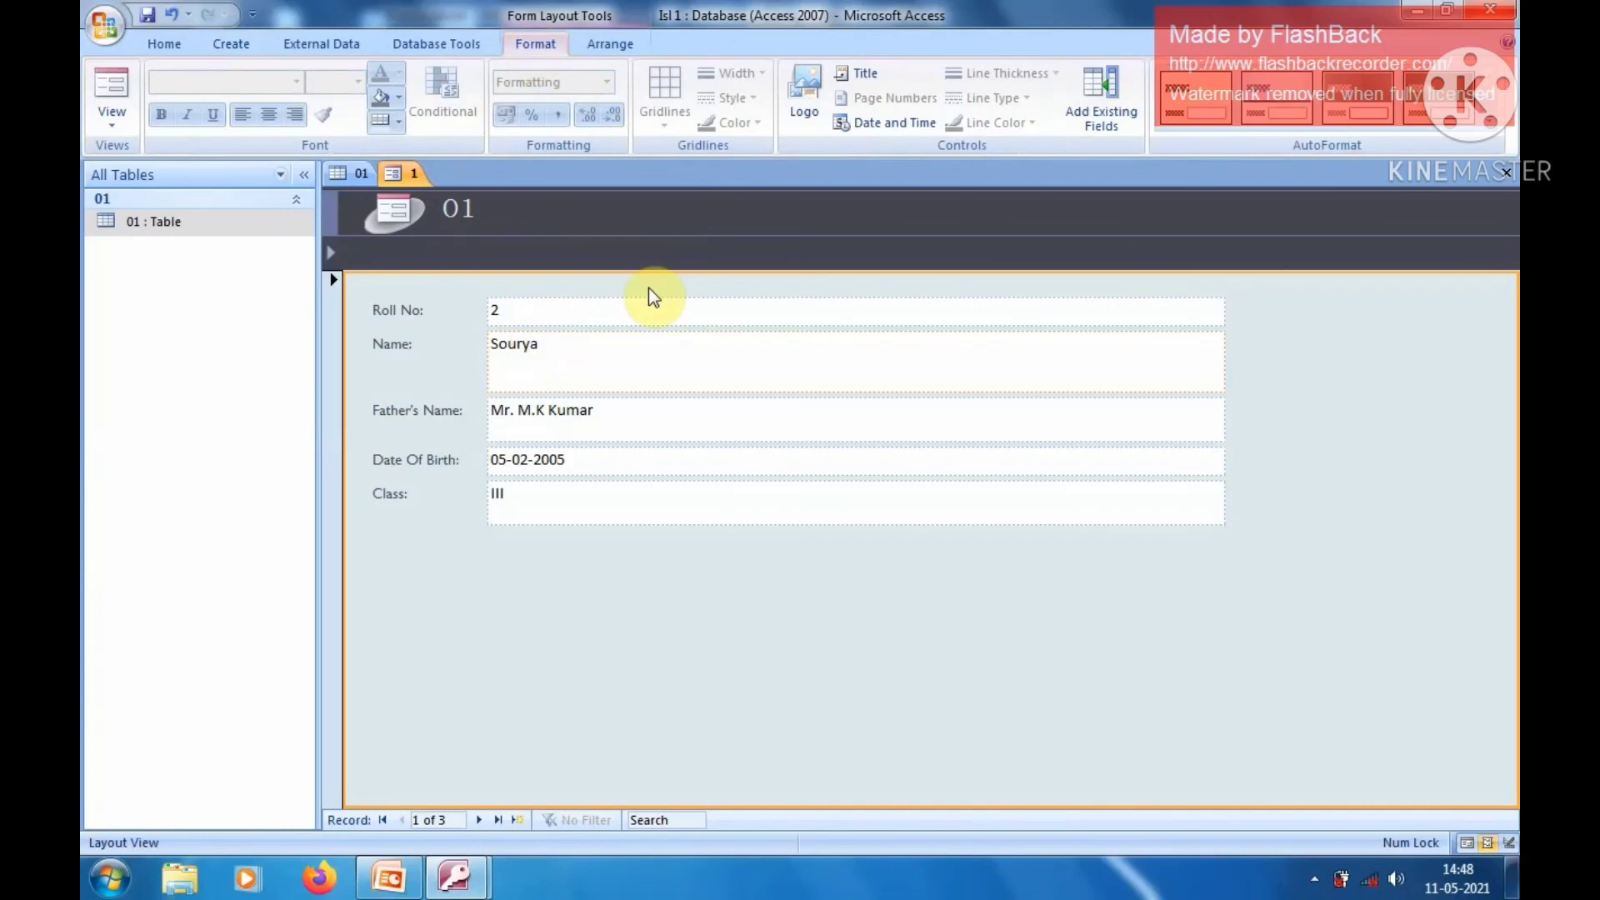
{"action": "left_click", "coordinate": [806, 90]}
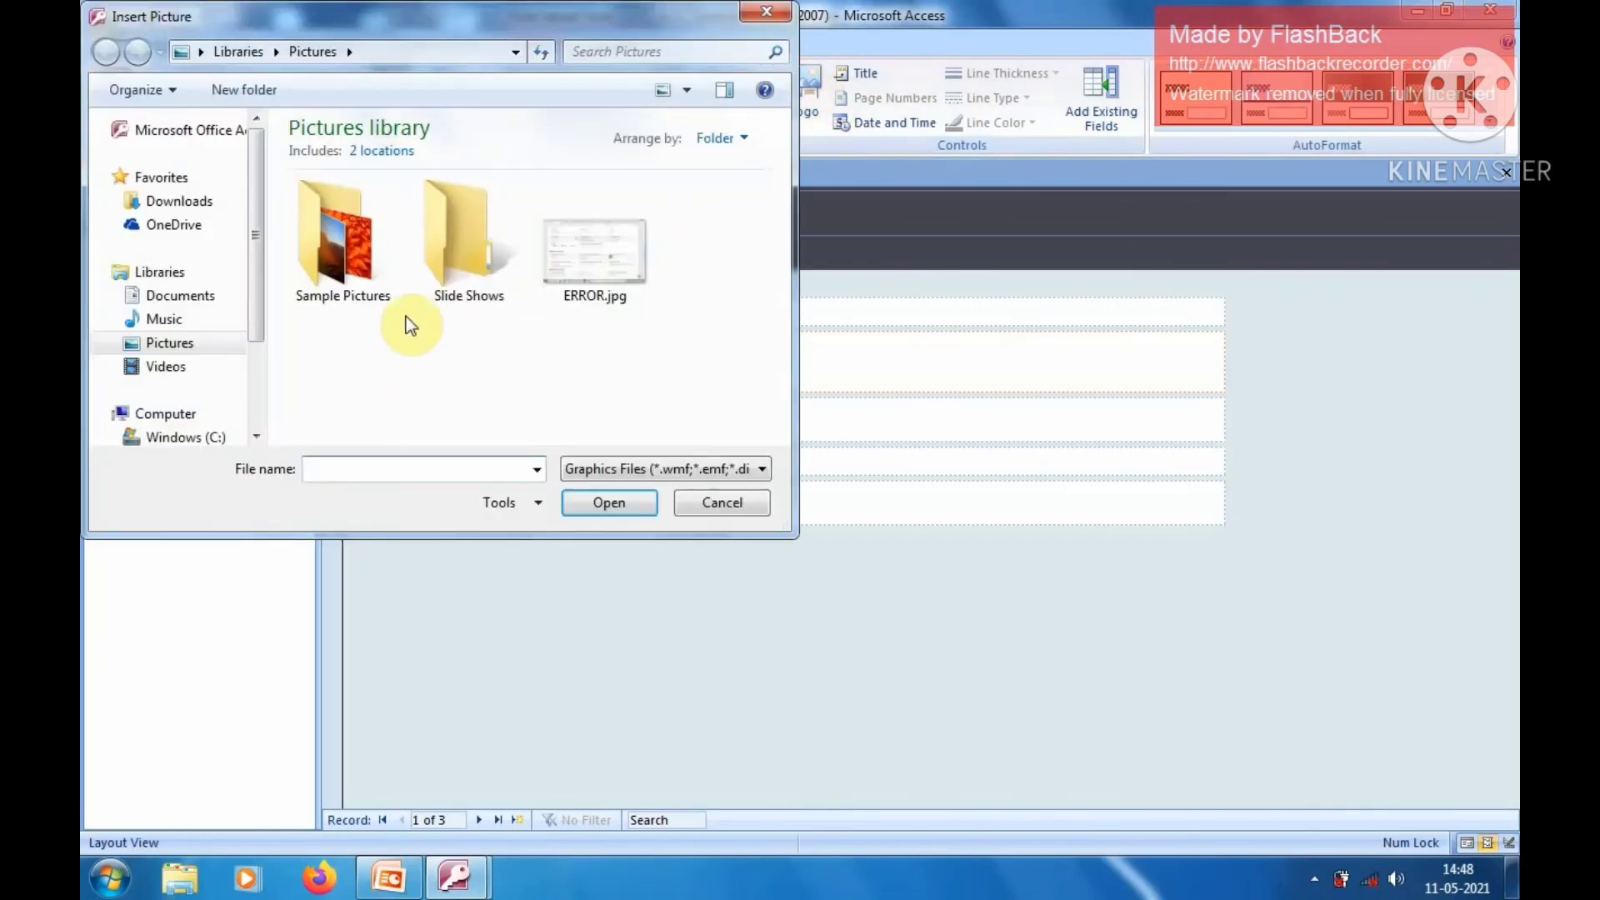
{"action": "left_click", "coordinate": [367, 264]}
{"action": "double_click", "coordinate": [350, 265]}
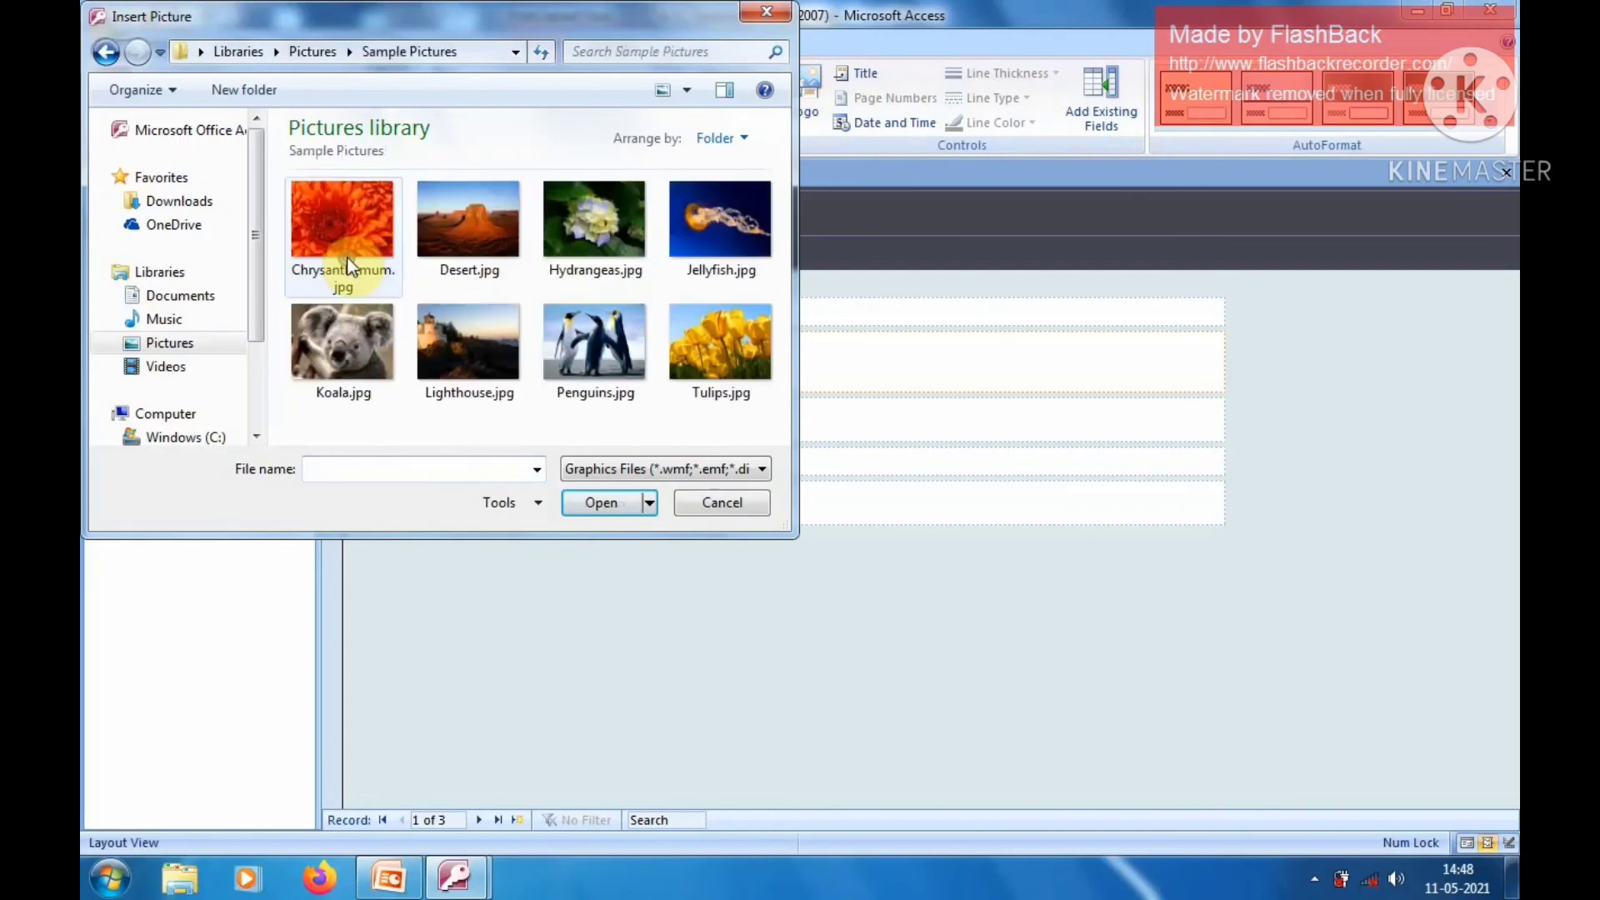
{"action": "left_click", "coordinate": [487, 329]}
{"action": "left_click", "coordinate": [609, 502]}
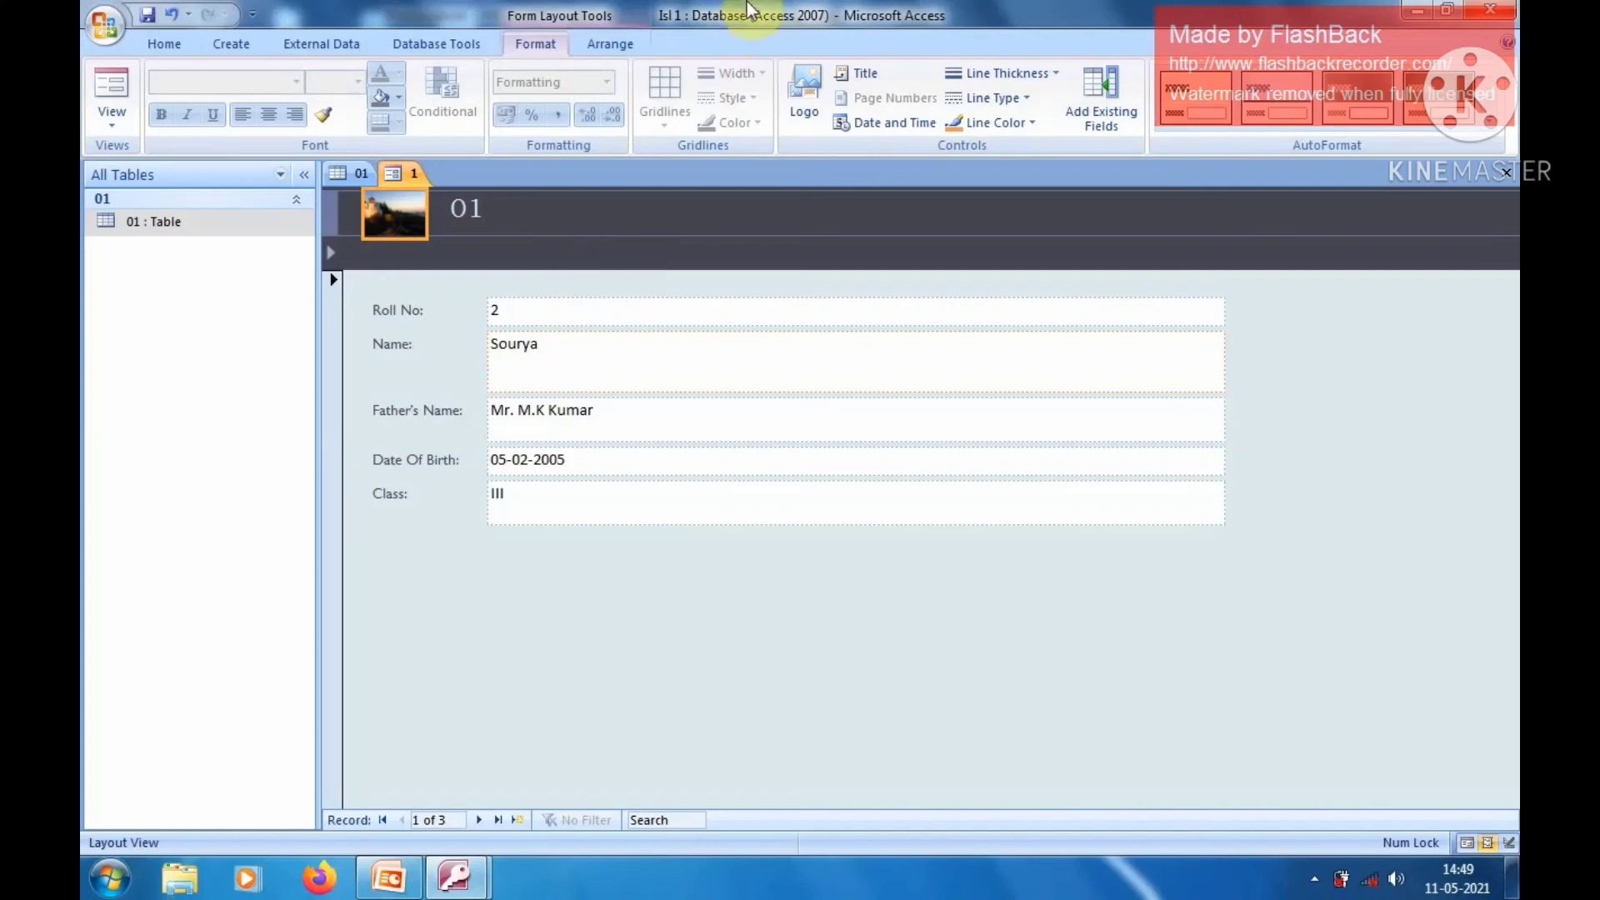
{"action": "left_click", "coordinate": [160, 45]}
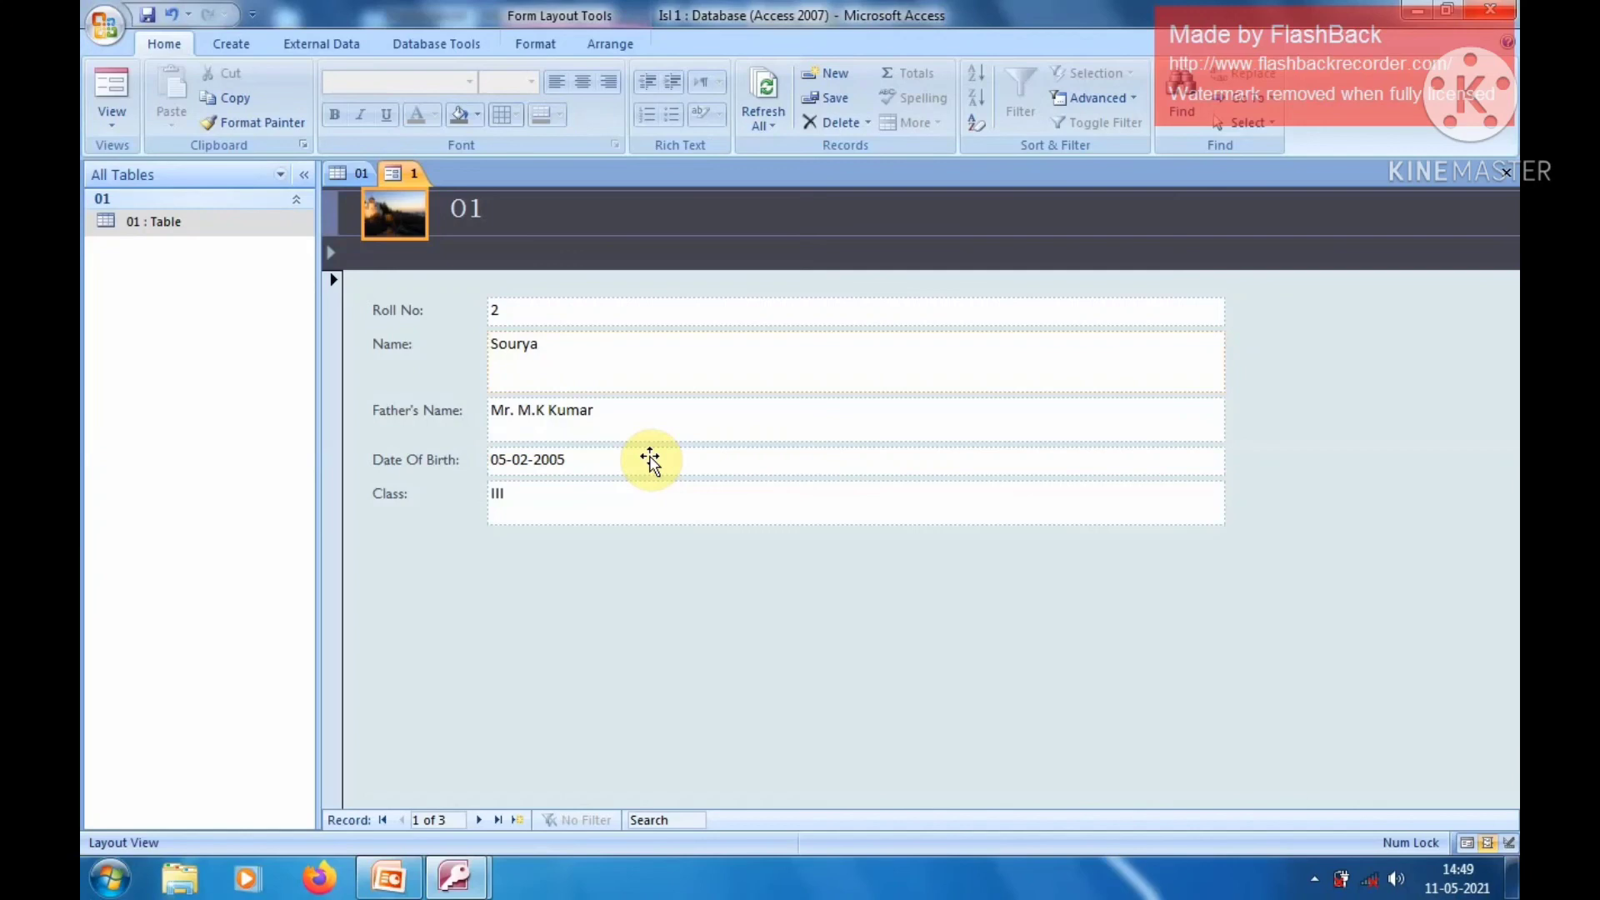
{"action": "left_click", "coordinate": [1314, 880]}
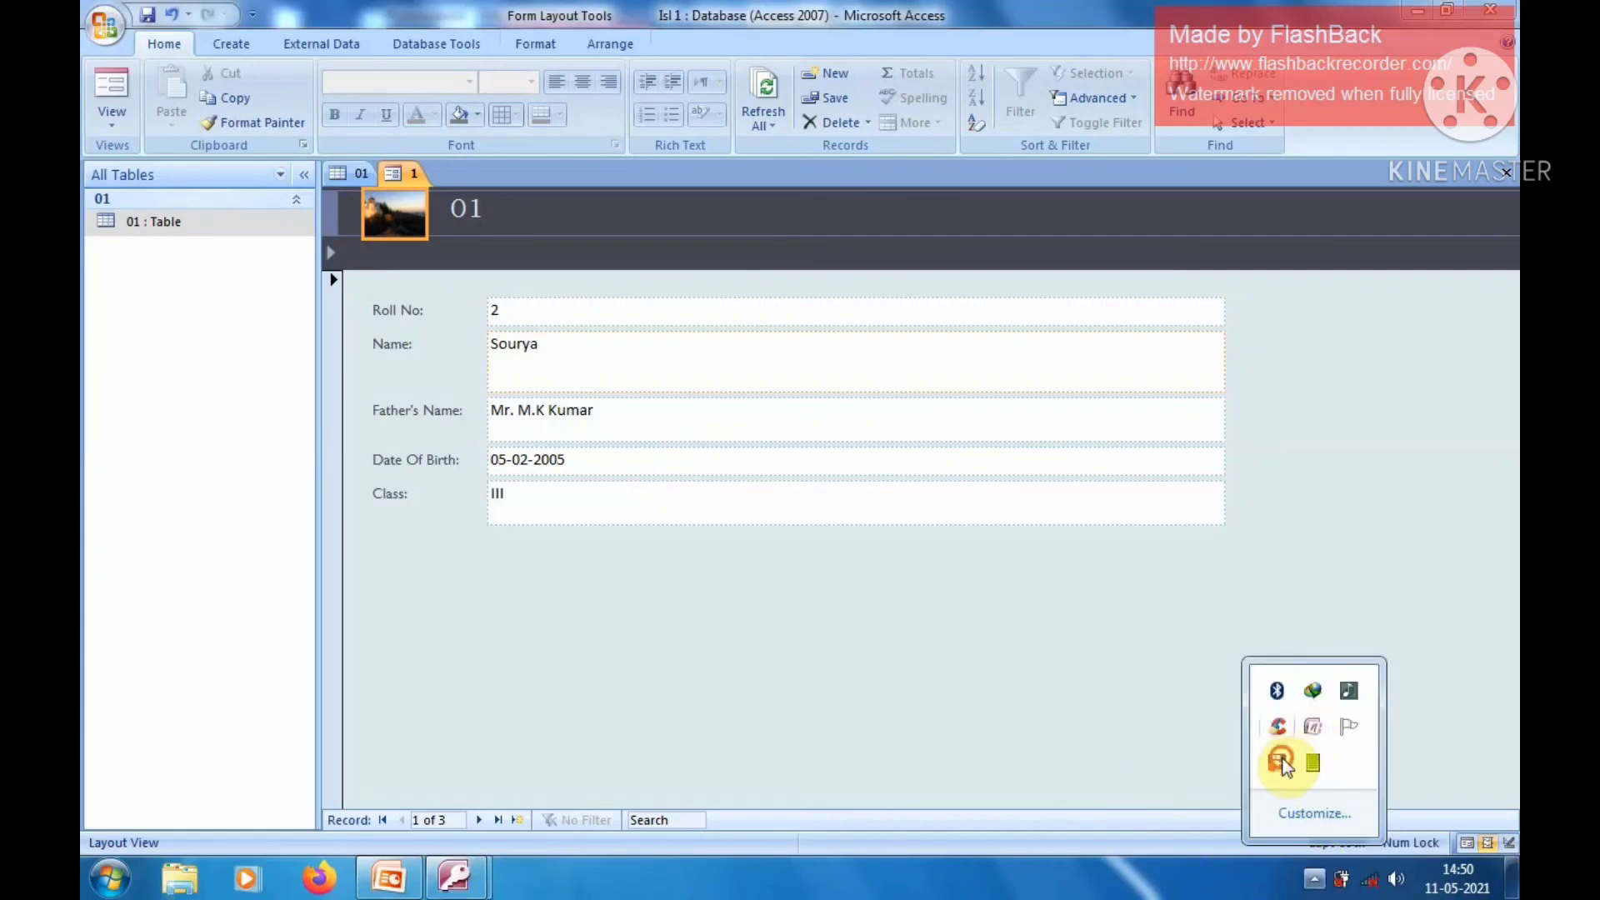
{"action": "right_click", "coordinate": [1310, 685]}
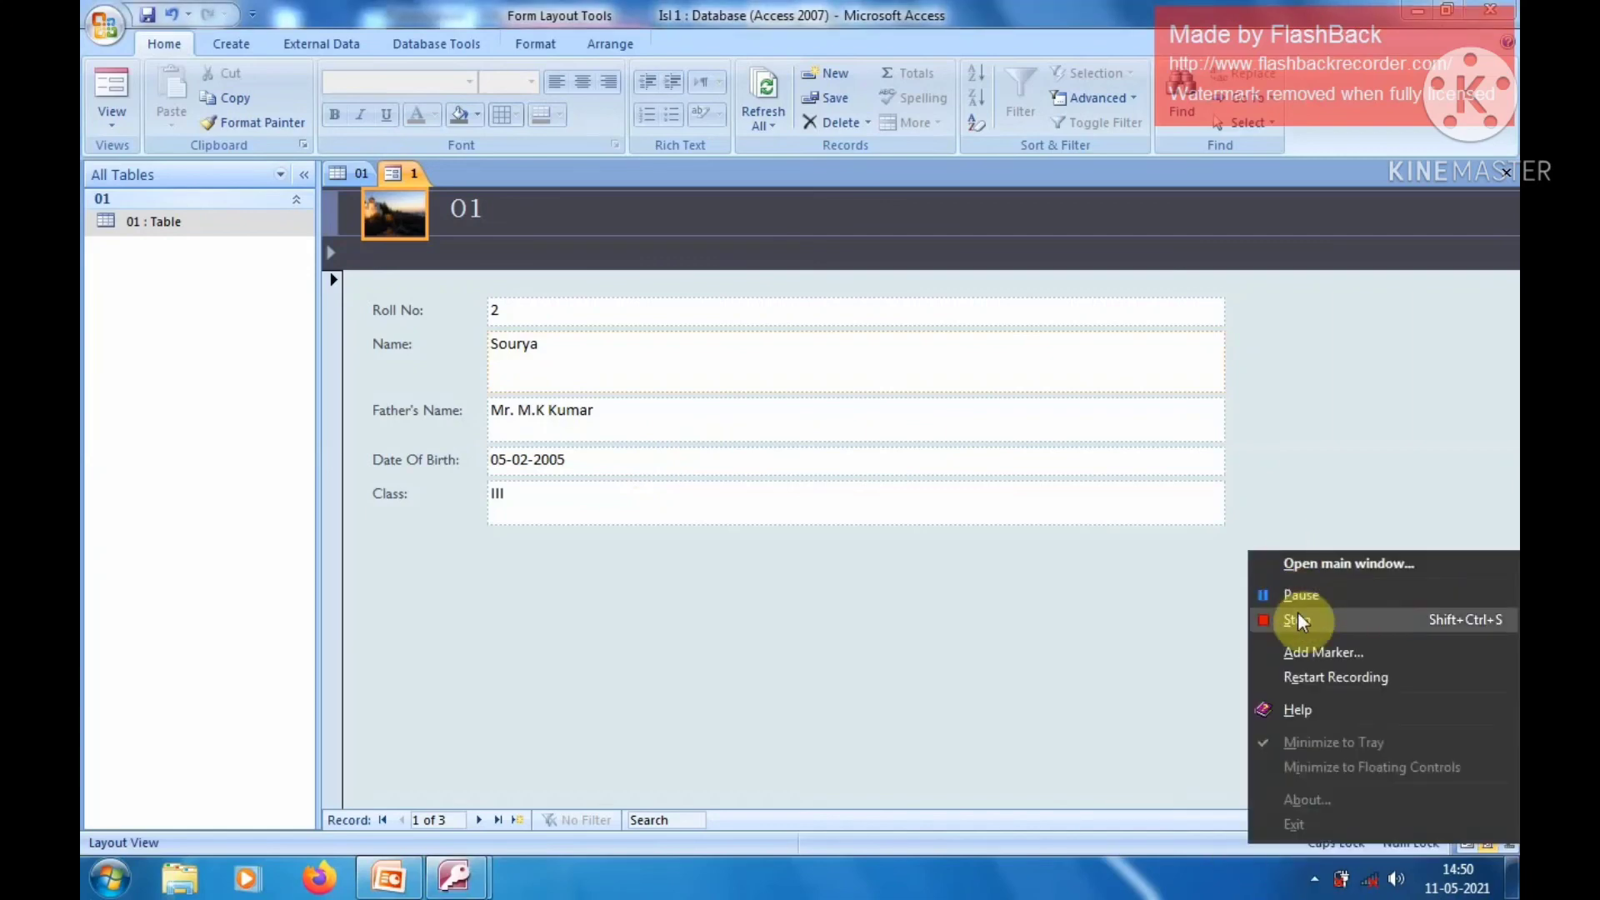